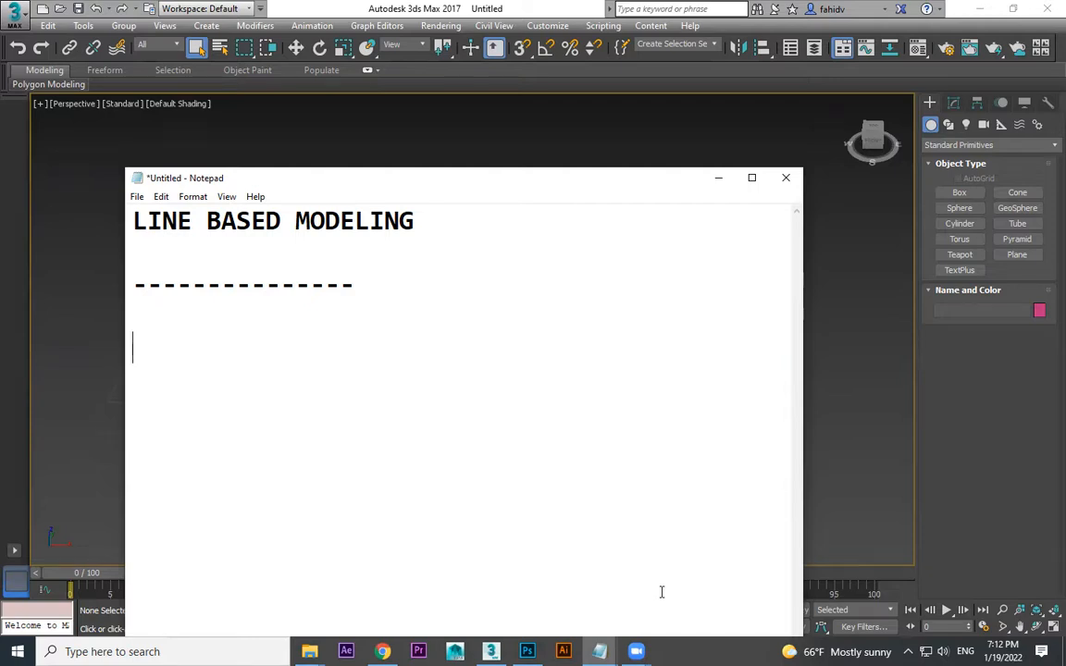
# Write FFD MODIFIER below the dashed line in the notes and minimise the notes window
pyautogui.write('L')
pyautogui.write('FF')
pyautogui.write('D ')
pyautogui.write('MODIFIER')
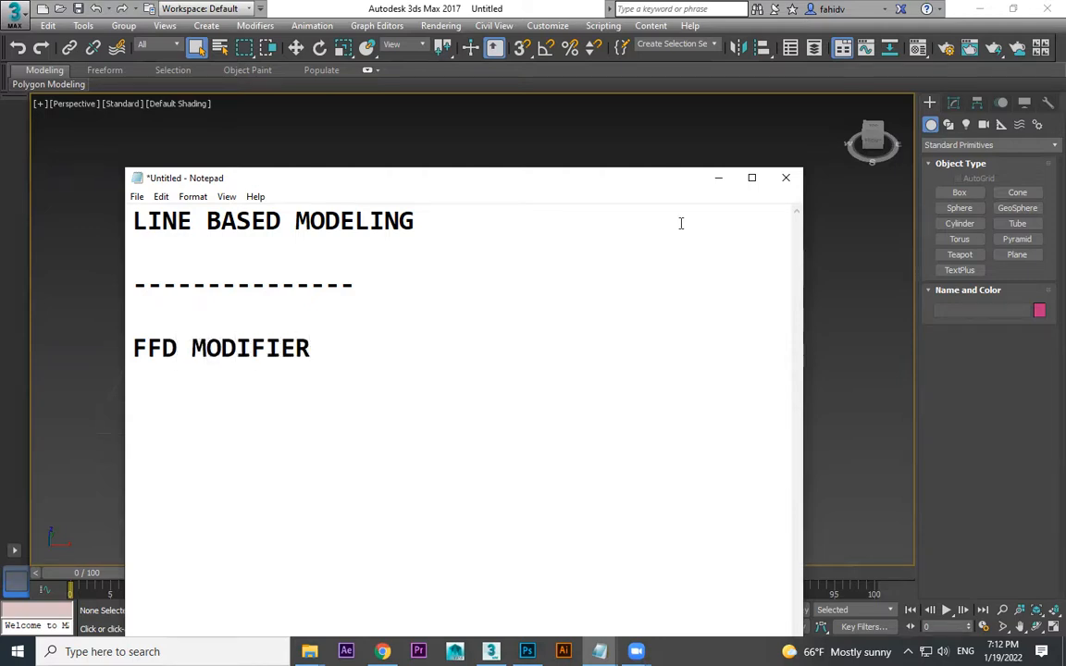
pyautogui.moveTo(346, 368); pyautogui.dragTo(31, 392)
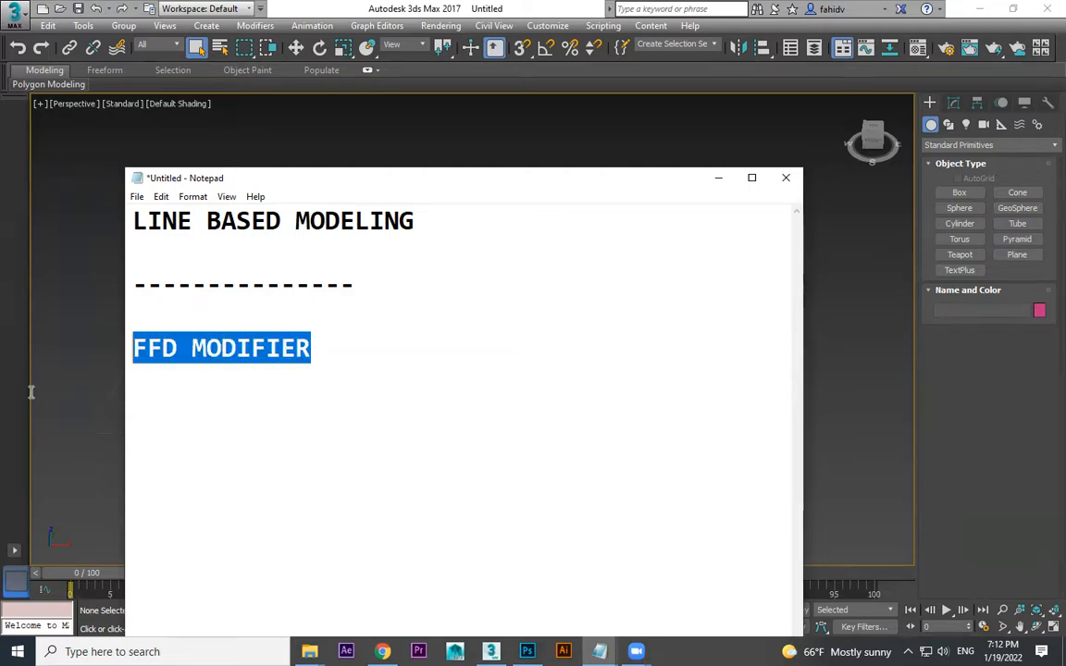
pyautogui.click(718, 177)
# Create a box about 45 cm long, 21 cm wide and 21 cm high near the centre of the perspective grid
pyautogui.click(955, 197)
pyautogui.moveTo(512, 317); pyautogui.dragTo(430, 445)
pyautogui.click(622, 321)
# Look through the modifiers available for the box, including the FFD variants, without applying one
pyautogui.click(953, 103)
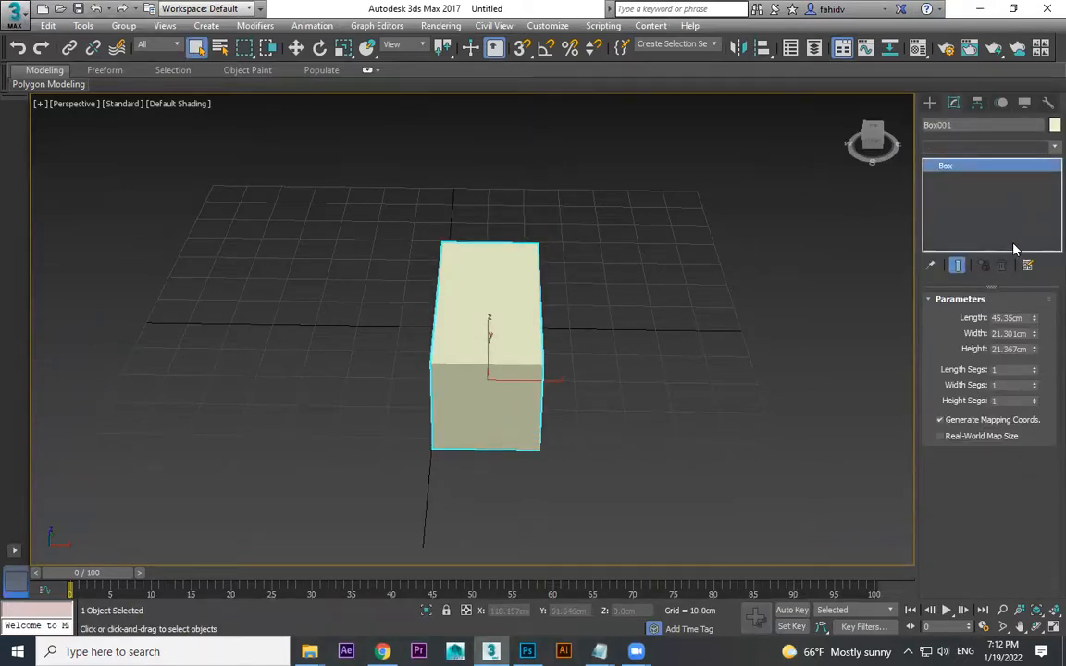
pyautogui.click(1046, 148)
pyautogui.scroll(-4, 965, 314)
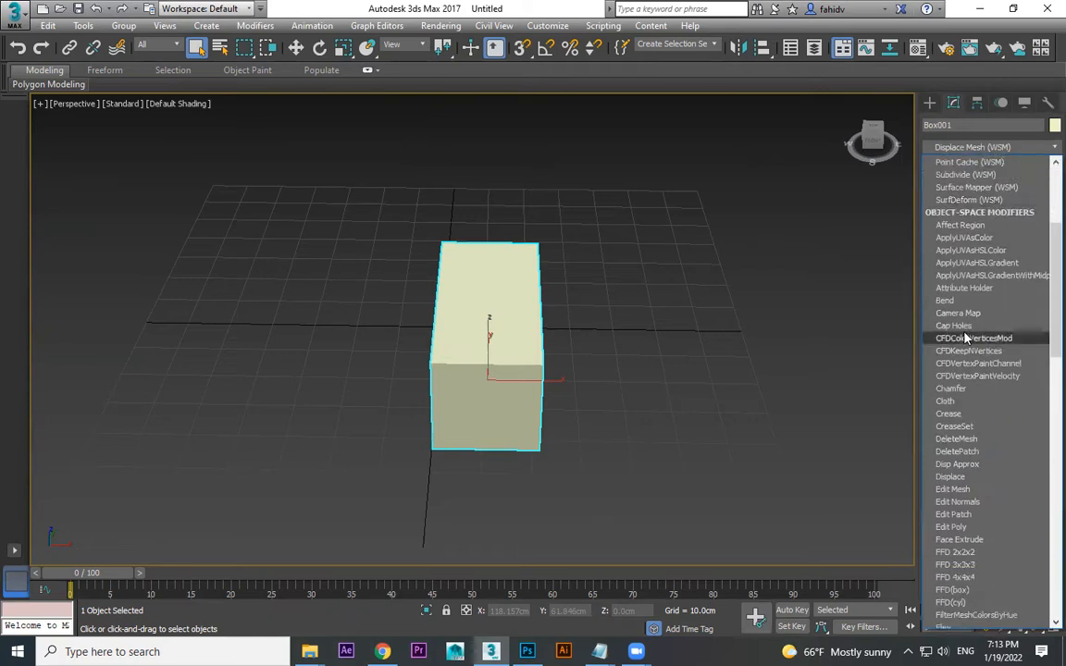
pyautogui.scroll(5, 965, 337)
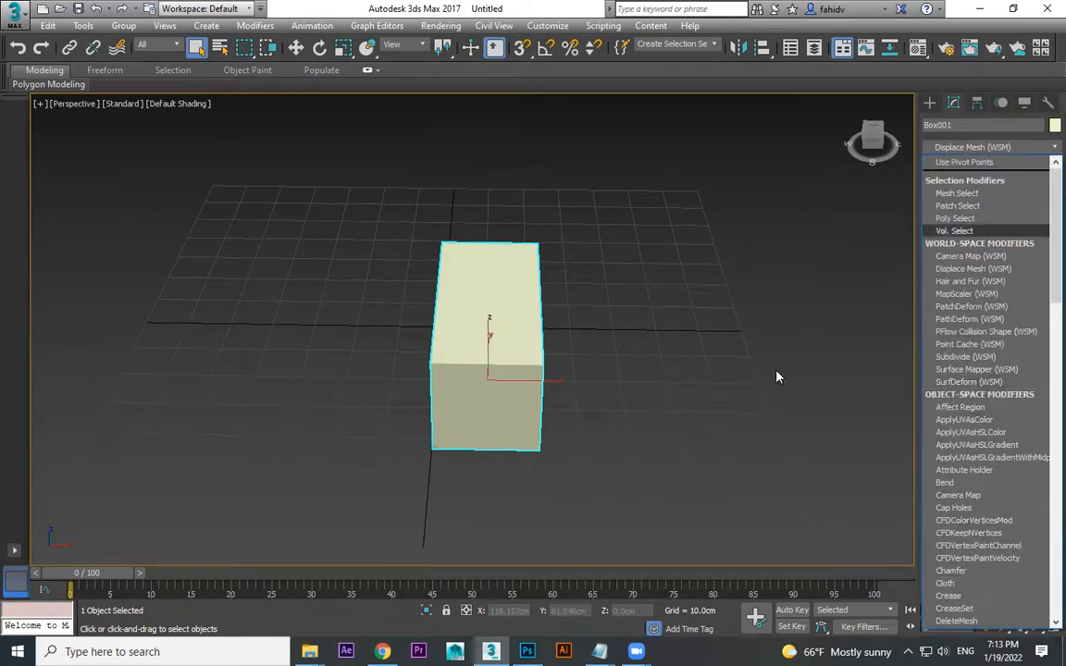
pyautogui.click(895, 213)
pyautogui.moveTo(599, 652)
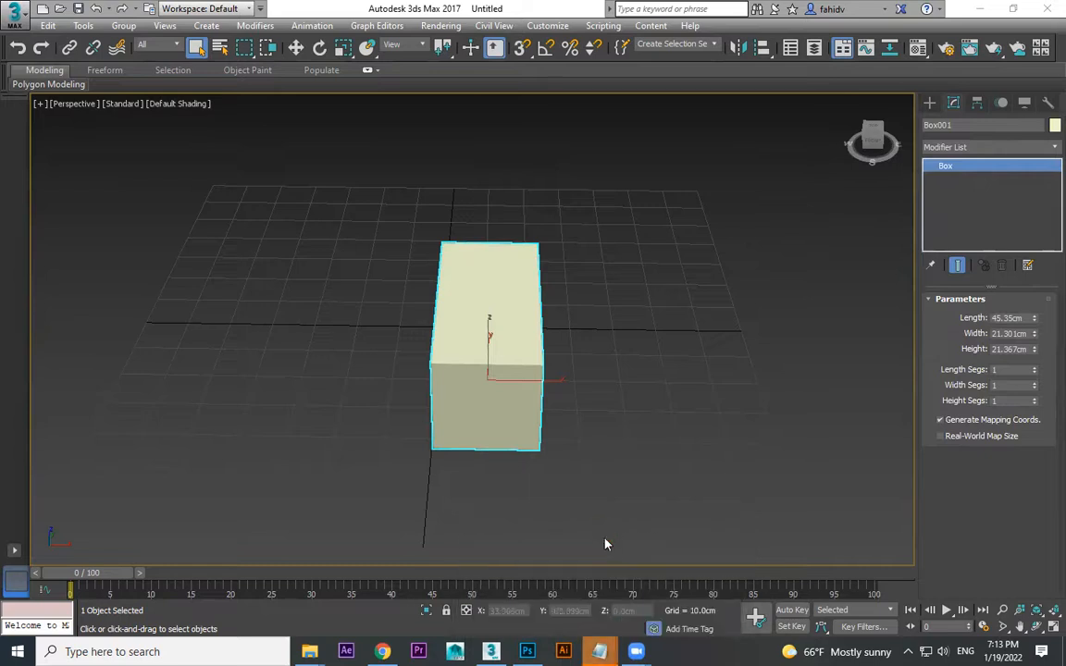
pyautogui.click(601, 380)
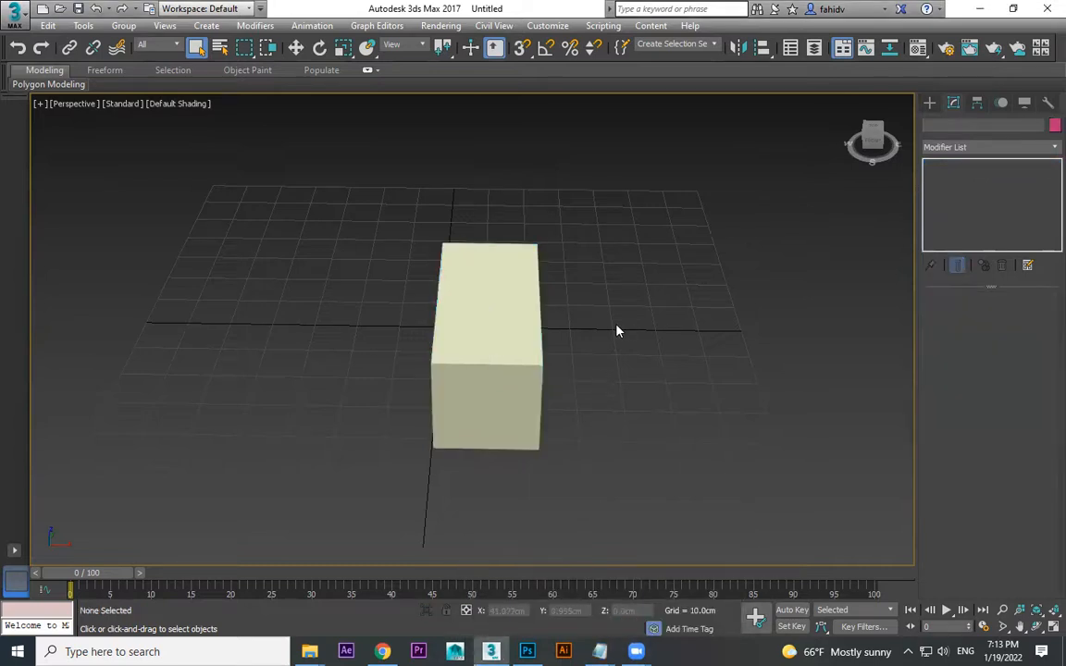
# Delete the box from the scene
pyautogui.press('w')
pyautogui.click(448, 258)
pyautogui.press('Delete')
# Draw an open six-point line in the Left view: short top edge, steep backrest, slightly arched seat and downturned front end
pyautogui.moveTo(655, 274); pyautogui.dragTo(657, 342, button='middle')
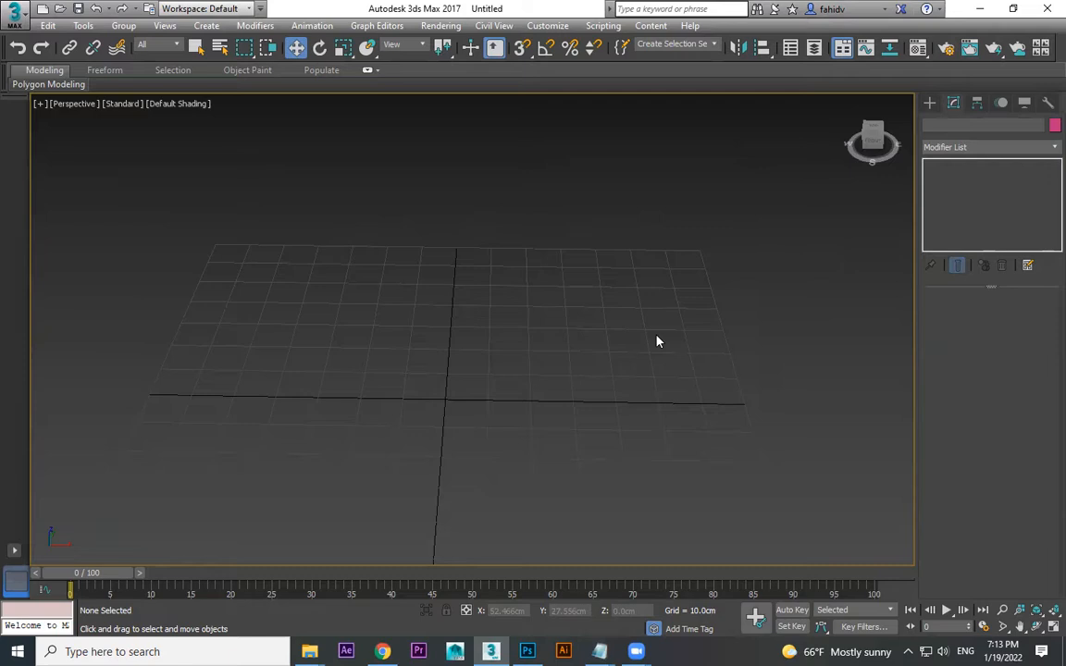
pyautogui.click(930, 103)
pyautogui.click(948, 124)
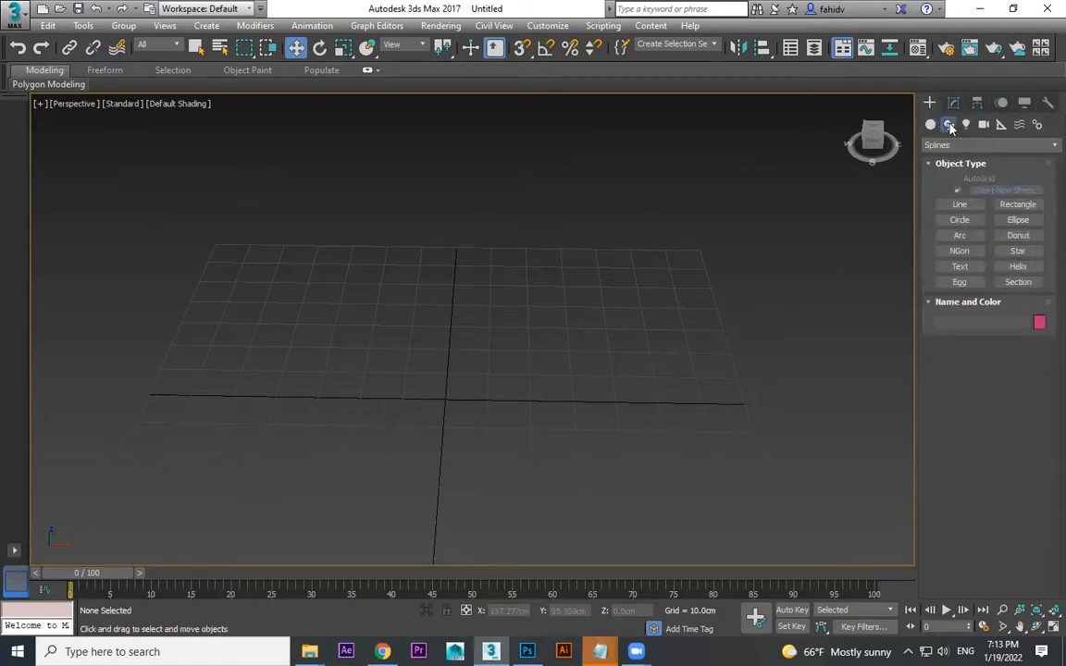
pyautogui.click(970, 206)
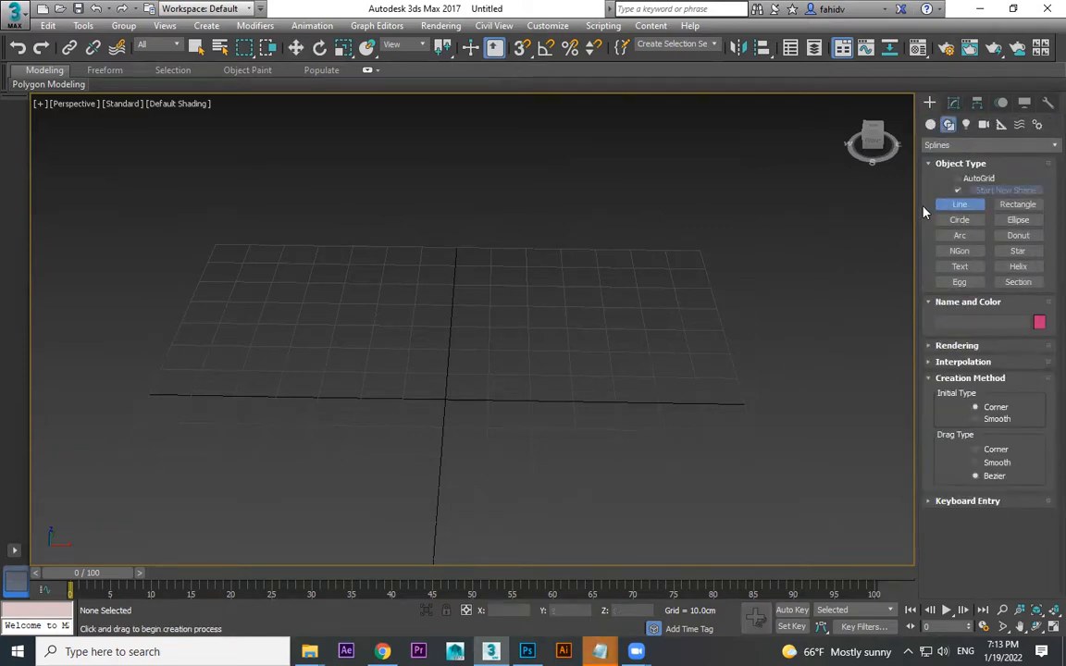
pyautogui.press('l')
pyautogui.moveTo(592, 314); pyautogui.dragTo(614, 433, button='middle')
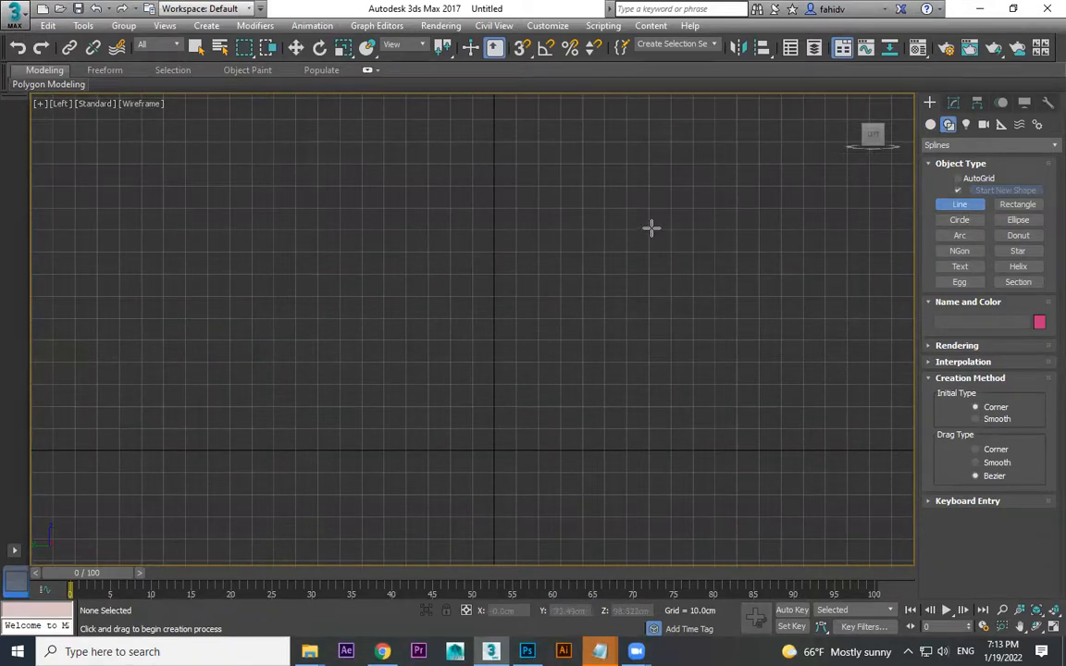
pyautogui.scroll(4, 469, 327)
pyautogui.moveTo(592, 331); pyautogui.dragTo(361, 282, button='middle')
pyautogui.click(361, 282)
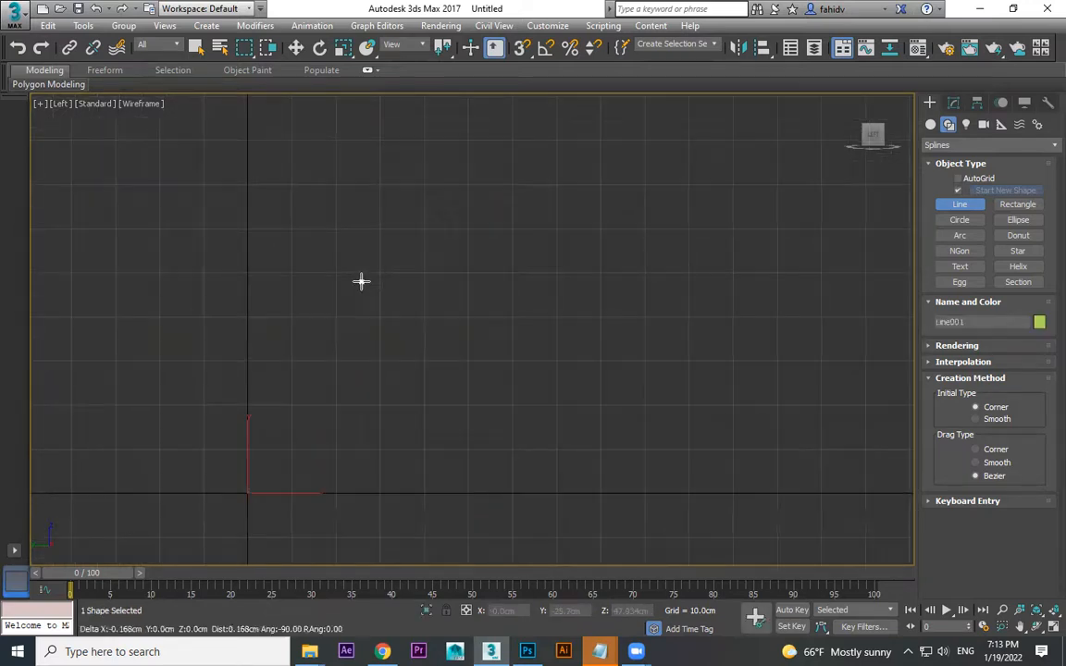
pyautogui.click(394, 279)
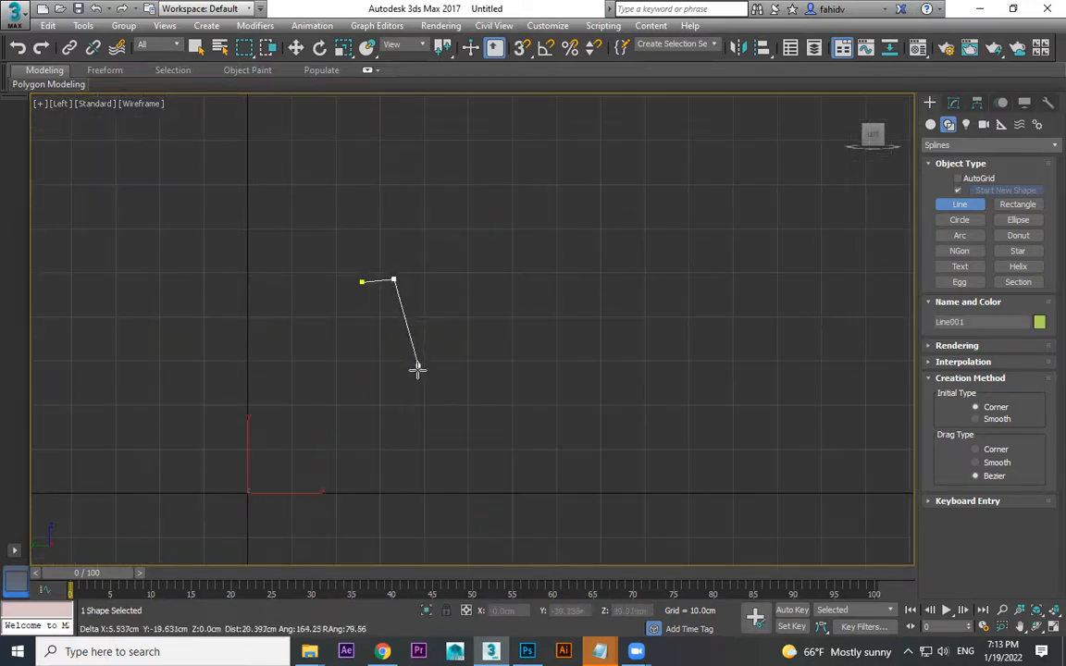
pyautogui.click(414, 401)
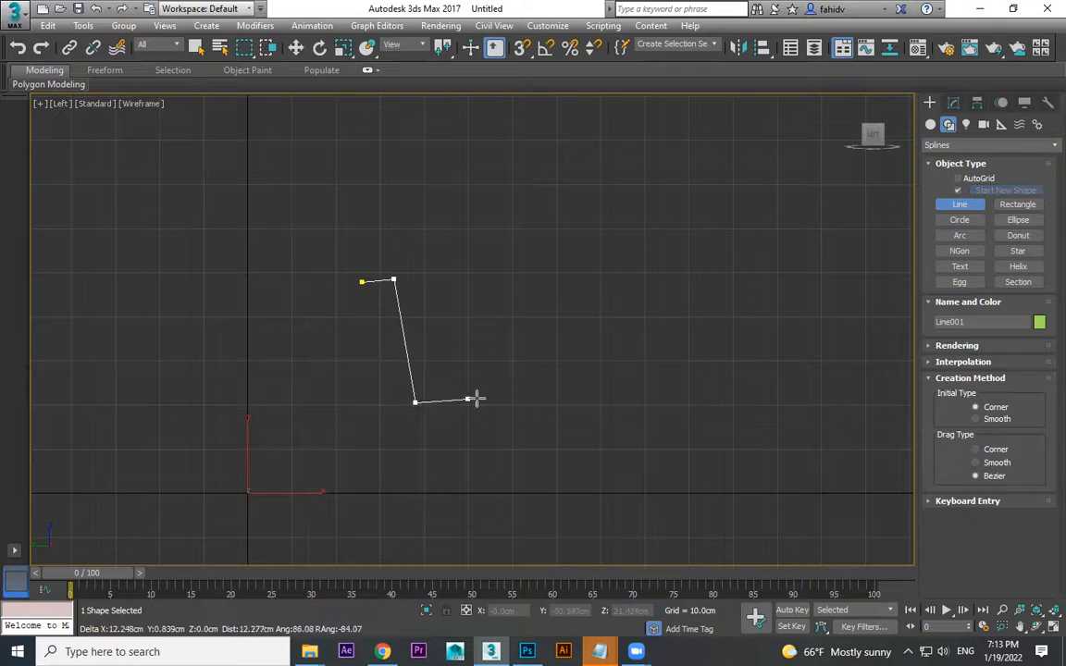
pyautogui.click(472, 396)
pyautogui.click(519, 404)
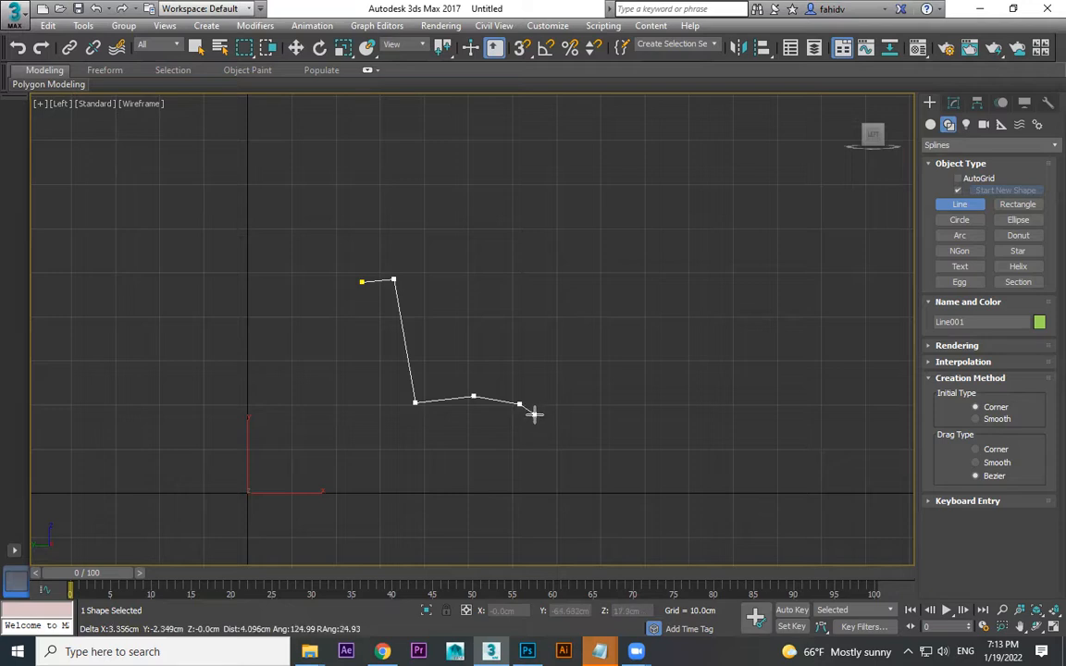
pyautogui.click(533, 414)
pyautogui.rightClick(692, 454)
# Move the line's first vertex slightly inward and up at vertex level, and select the adjacent upper corner vertex
pyautogui.moveTo(693, 454); pyautogui.dragTo(789, 428, button='middle')
pyautogui.click(953, 101)
pyautogui.press('1')
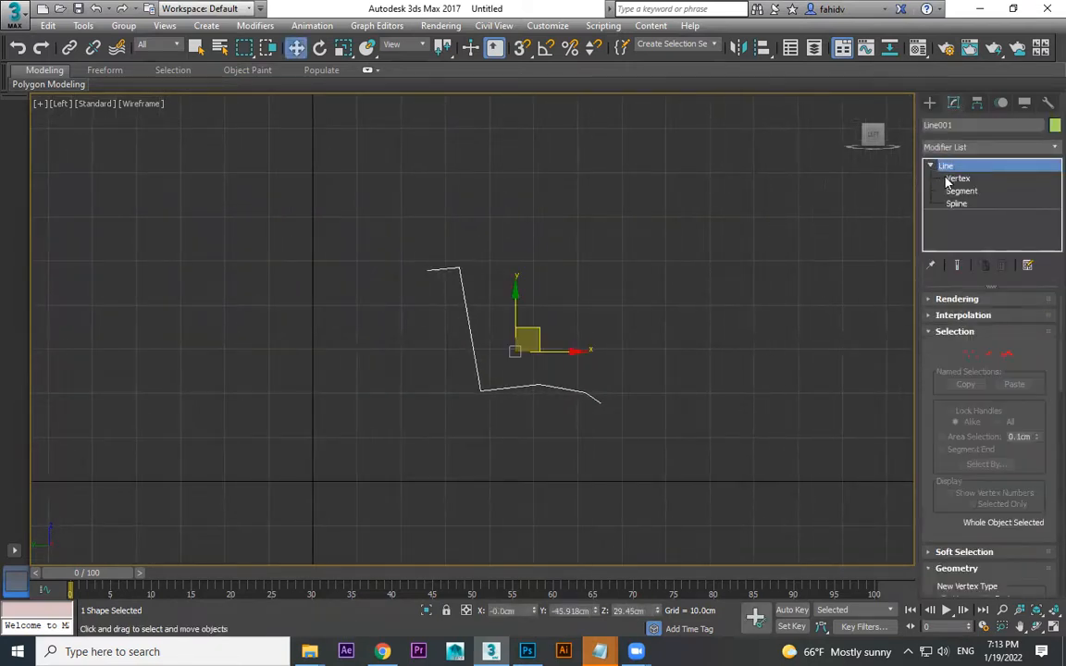
pyautogui.click(426, 270)
pyautogui.scroll(5, 424, 306)
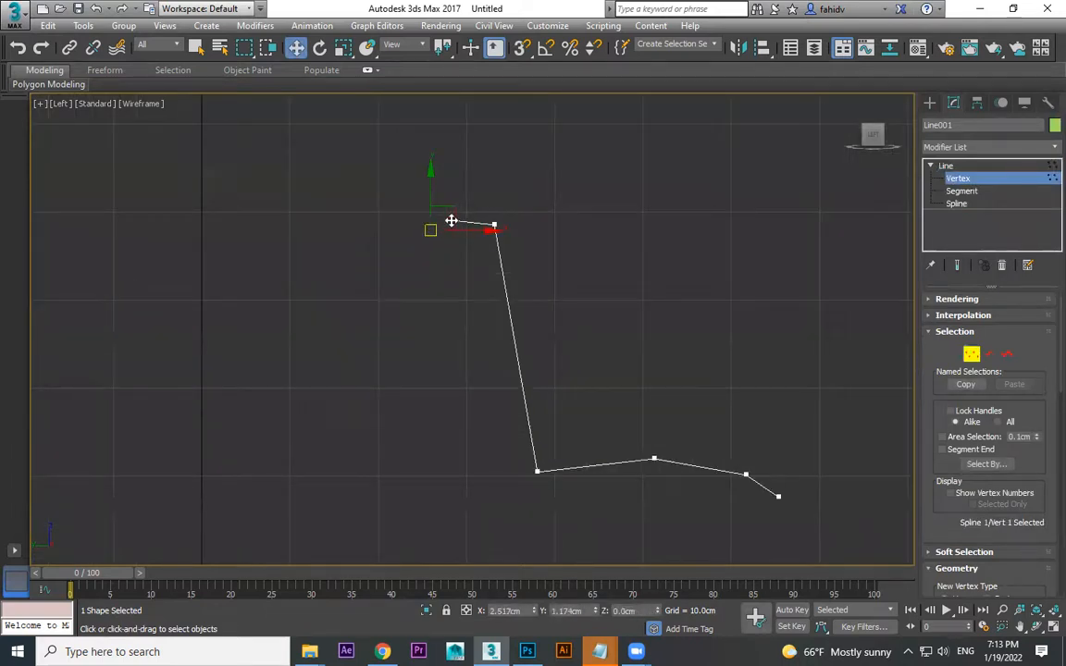
pyautogui.moveTo(447, 221); pyautogui.dragTo(462, 210)
pyautogui.moveTo(491, 256); pyautogui.dragTo(486, 257)
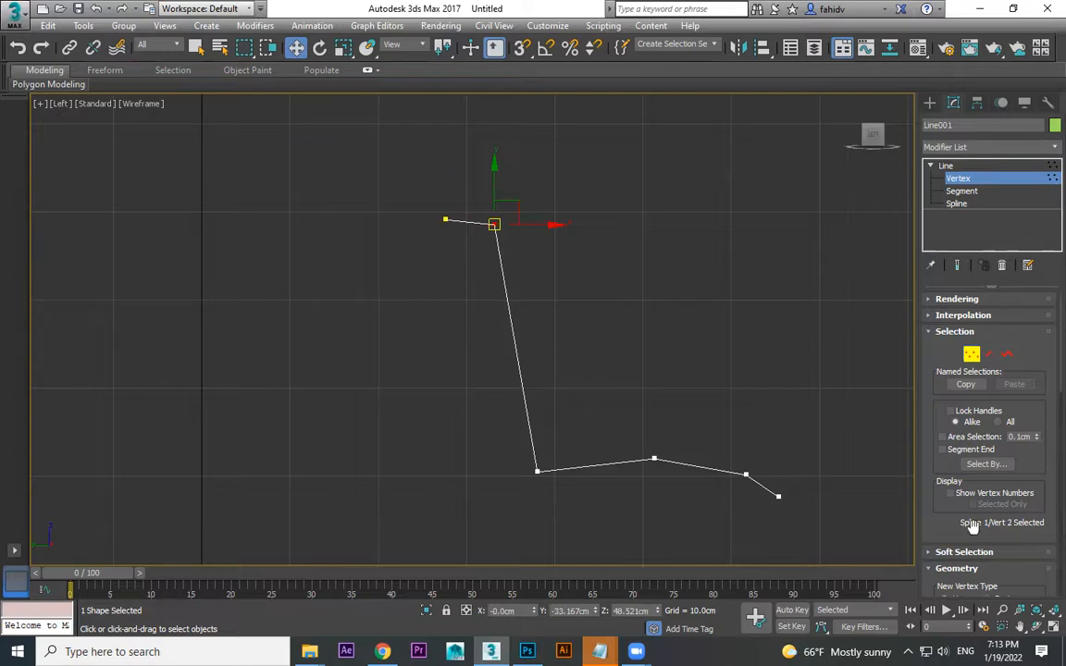
# Fillet the line's upper corner and round the corner between backrest and seat by about 7.6 cm
pyautogui.click(944, 316)
pyautogui.click(944, 316)
pyautogui.click(944, 331)
pyautogui.click(945, 365)
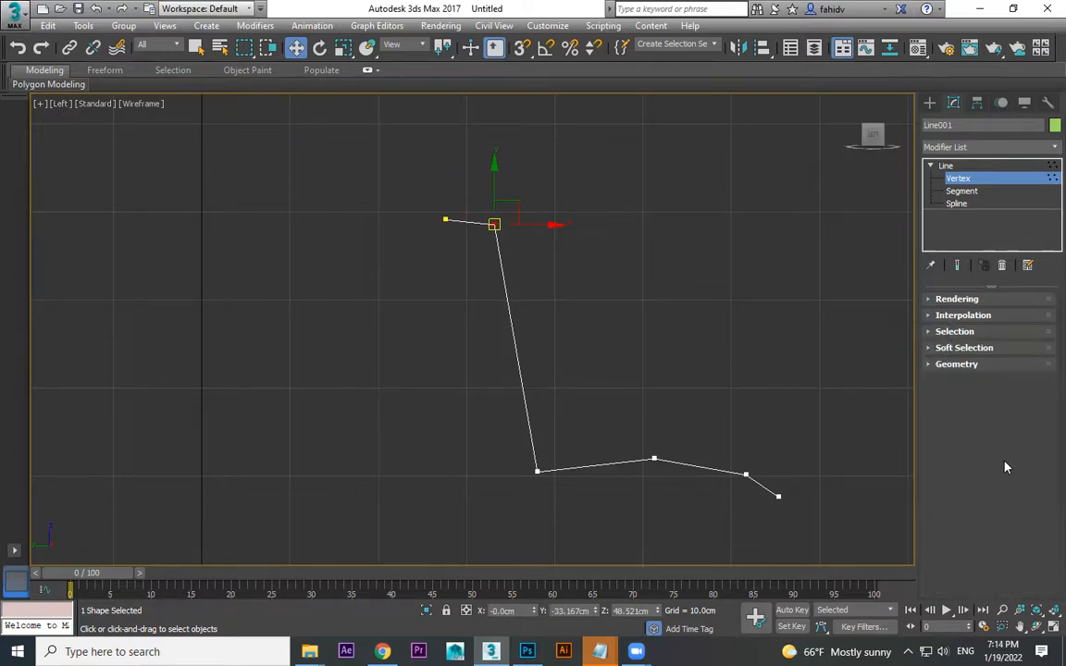
pyautogui.click(963, 348)
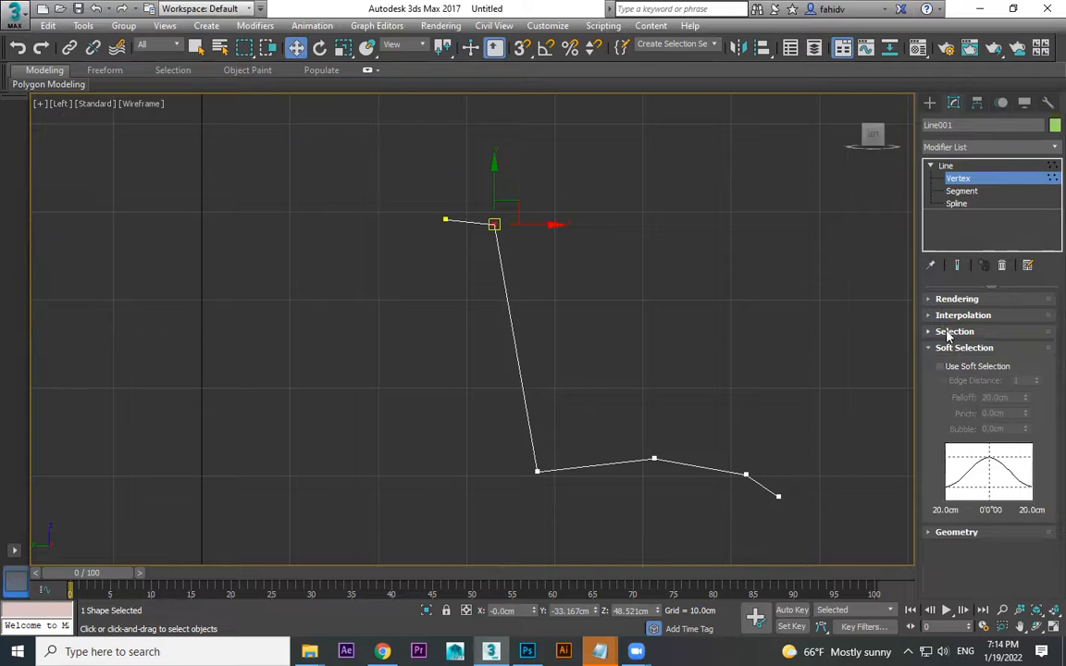
pyautogui.click(949, 332)
pyautogui.scroll(-3, 1004, 526)
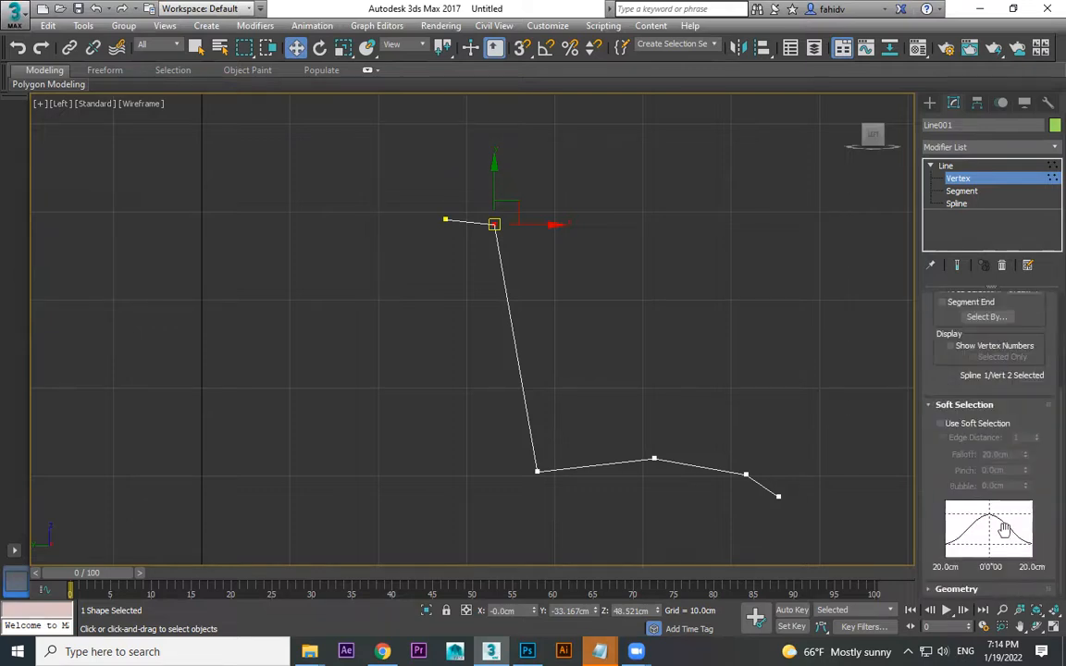
pyautogui.scroll(-10, 972, 546)
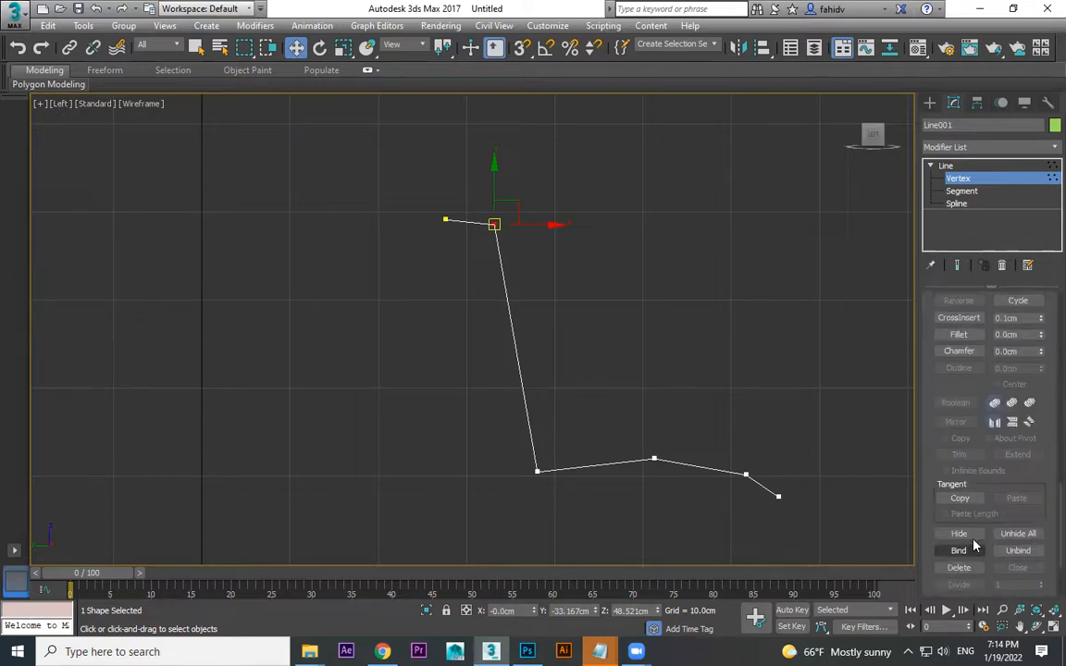
pyautogui.scroll(1, 962, 384)
pyautogui.click(958, 379)
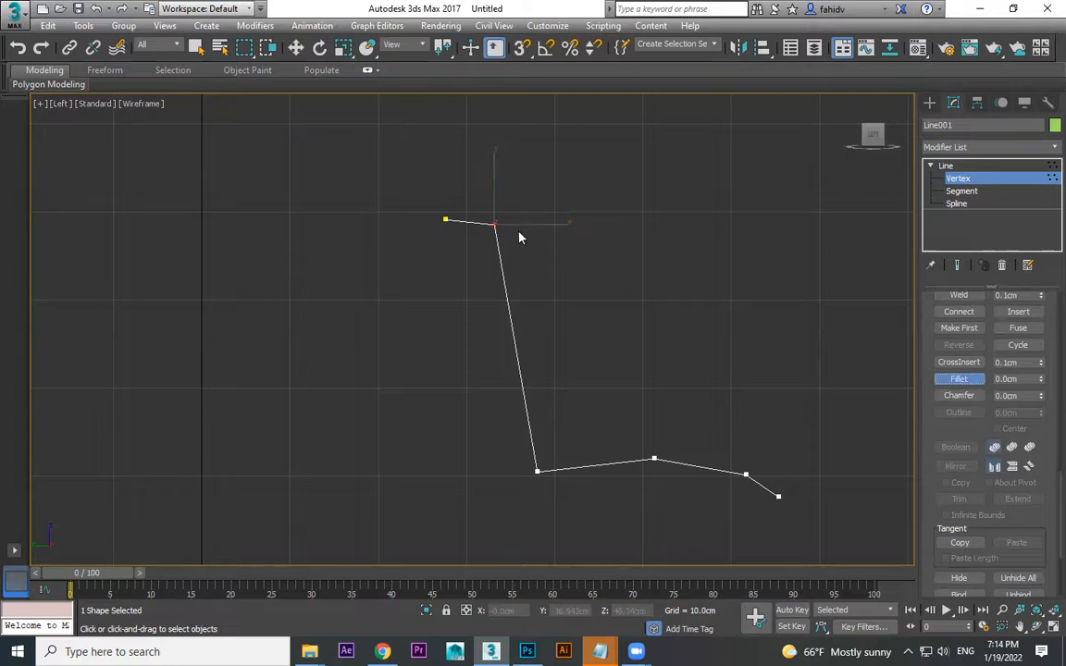
pyautogui.moveTo(495, 223); pyautogui.dragTo(502, 188)
pyautogui.moveTo(545, 479); pyautogui.dragTo(590, 397)
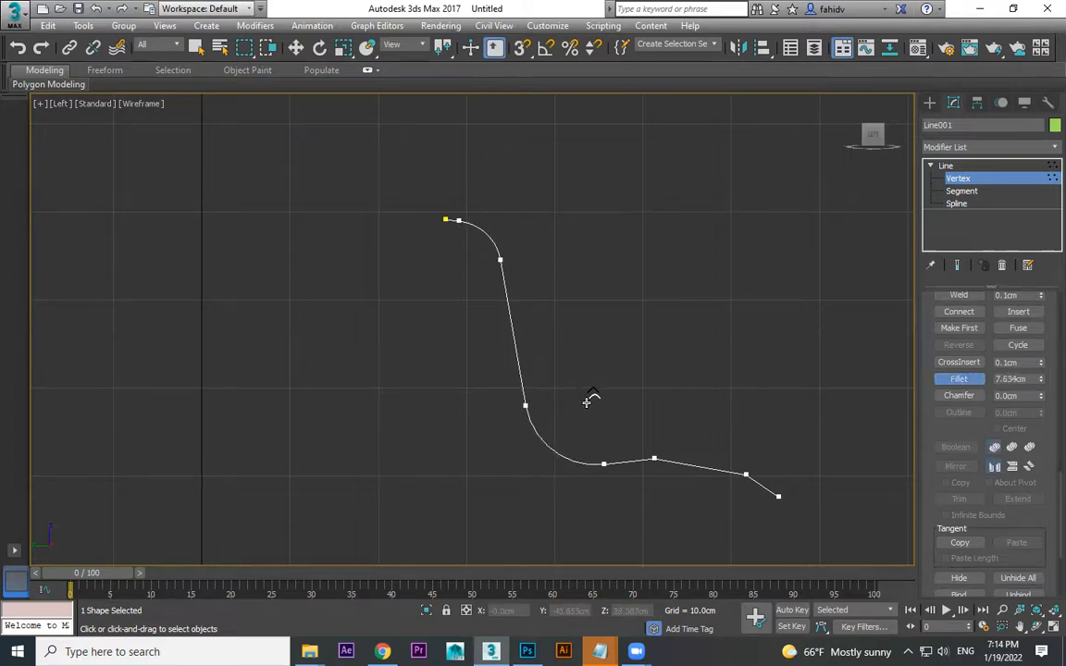
# Fillet the two remaining corners along the seat's front part and view the whole line in perspective
pyautogui.moveTo(652, 460); pyautogui.dragTo(685, 424)
pyautogui.moveTo(747, 468); pyautogui.dragTo(802, 433)
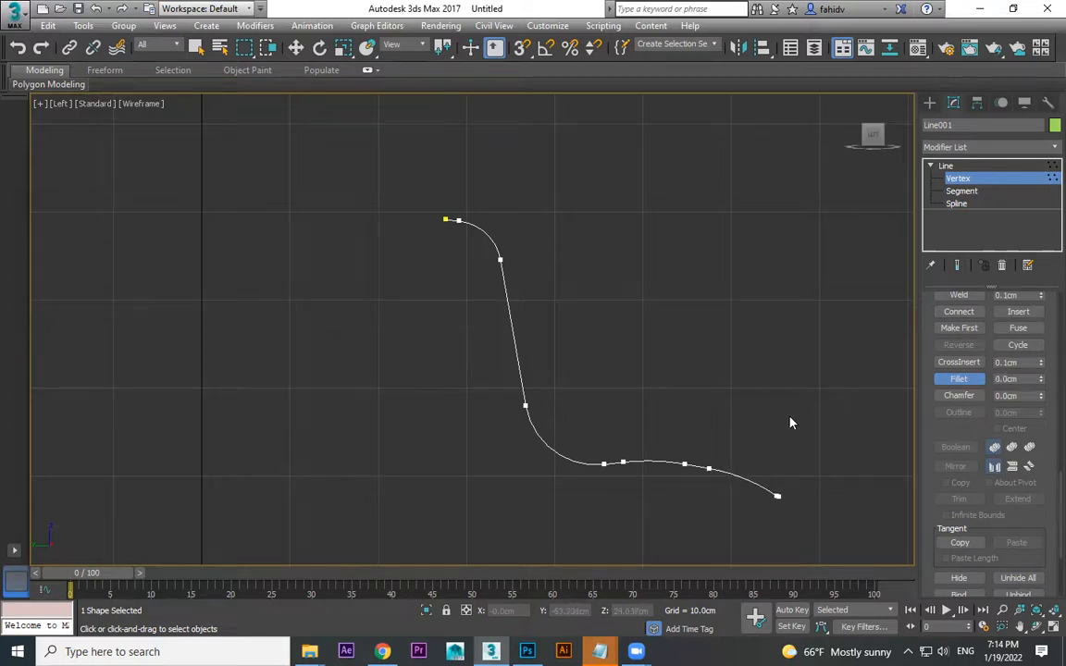
pyautogui.press('p')
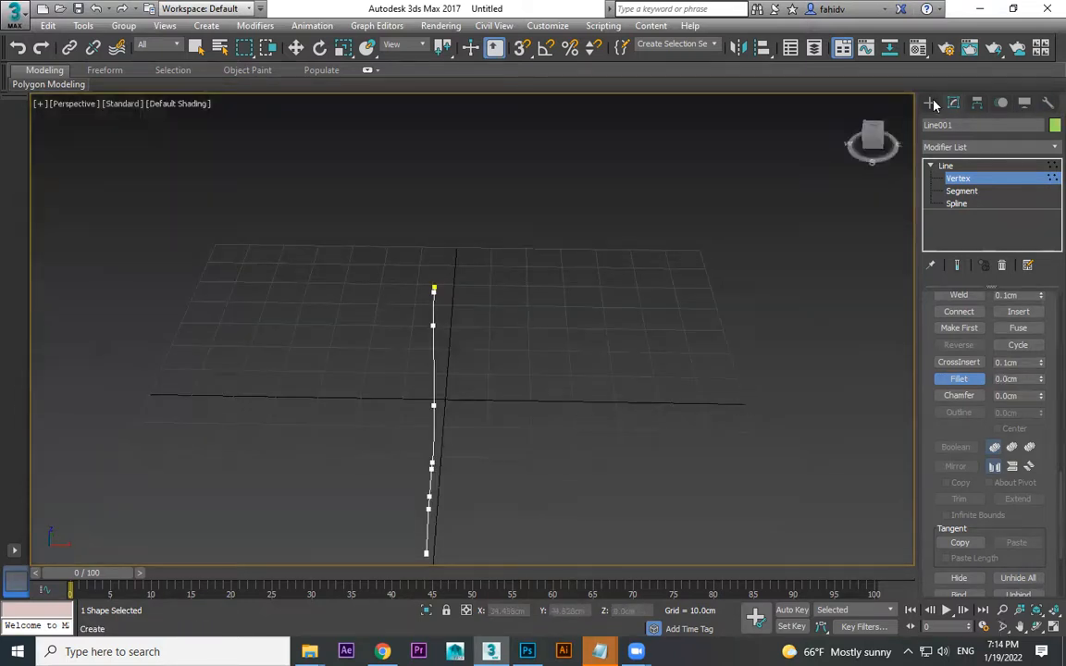
pyautogui.click(930, 103)
pyautogui.moveTo(488, 345)
pyautogui.keyDown('alt'); pyautogui.mouseDown(button='middle')
pyautogui.moveTo(662, 303)
pyautogui.moveTo(595, 300)
pyautogui.moveTo(488, 345)
pyautogui.mouseUp(button='middle'); pyautogui.keyUp('alt')
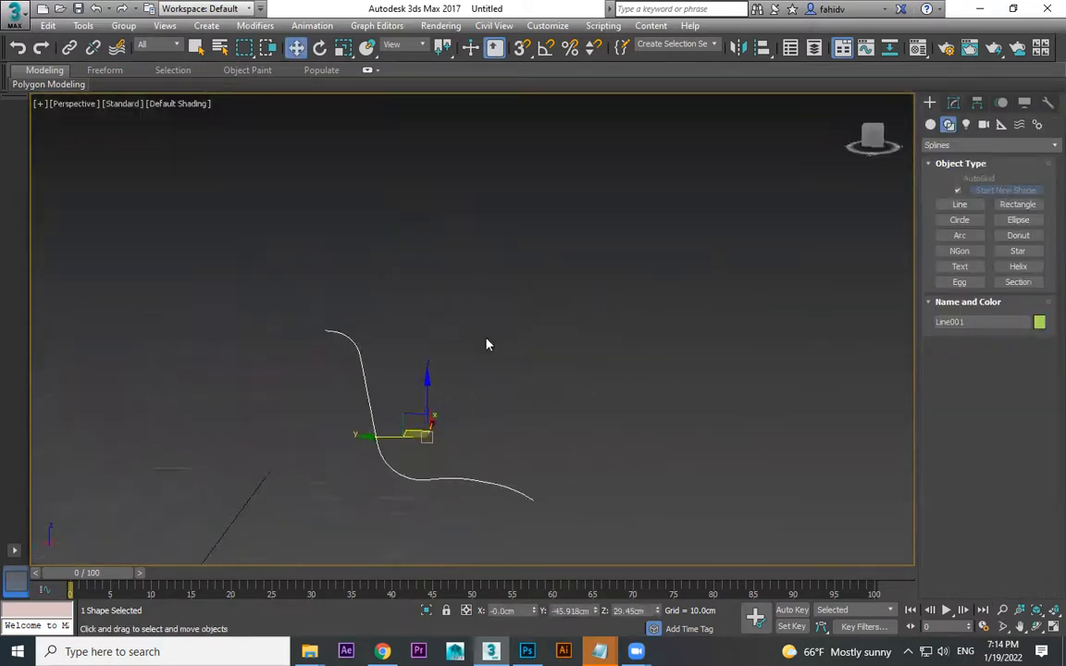
# Delete the extra end vertex at the top of the line and shift the remaining end vertex slightly along the Y axis
pyautogui.click(953, 102)
pyautogui.click(957, 178)
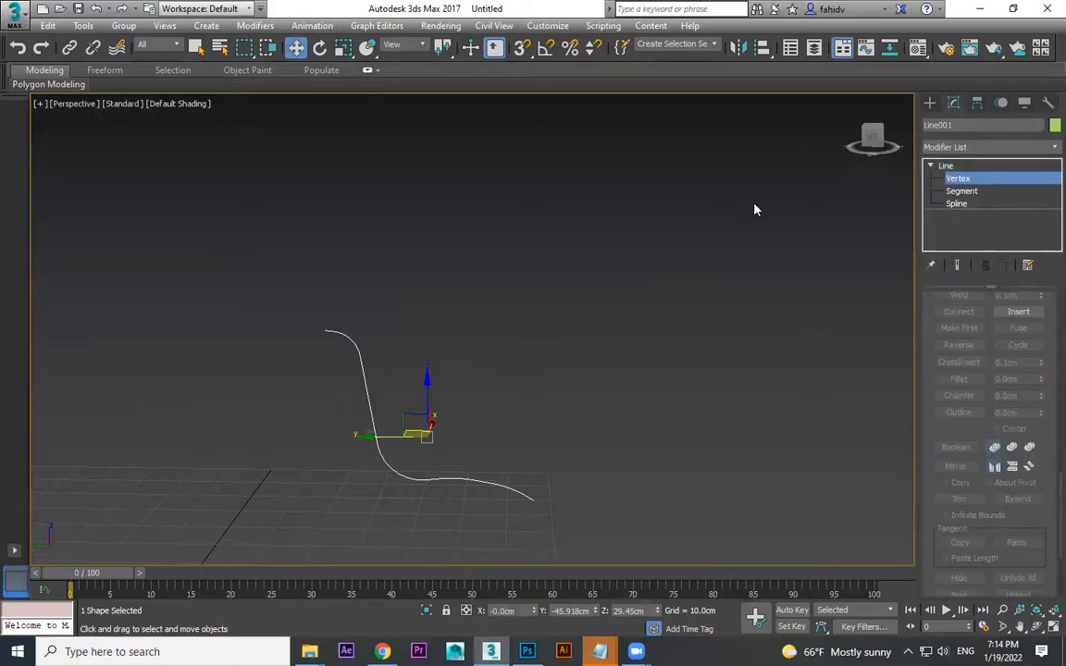
pyautogui.moveTo(302, 349); pyautogui.dragTo(500, 377, button='middle')
pyautogui.scroll(3, 504, 365)
pyautogui.moveTo(529, 419); pyautogui.dragTo(526, 417)
pyautogui.press('Delete')
pyautogui.moveTo(618, 421); pyautogui.dragTo(521, 307, button='middle')
pyautogui.moveTo(502, 216); pyautogui.dragTo(438, 299)
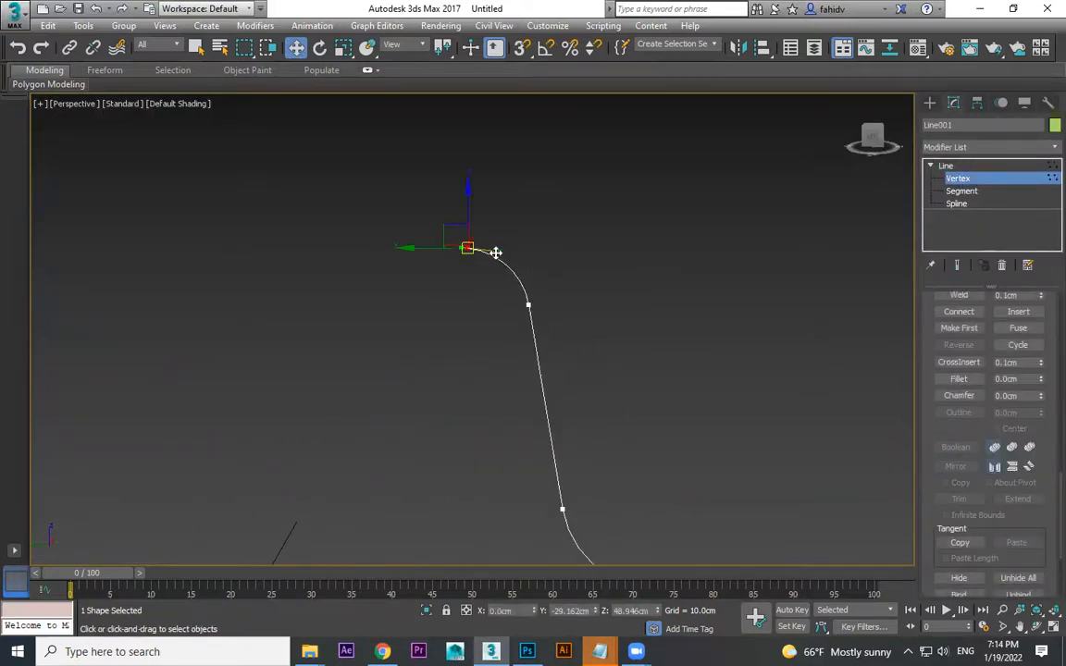
pyautogui.moveTo(409, 250); pyautogui.dragTo(418, 250)
pyautogui.click(931, 102)
pyautogui.keyDown('alt'); pyautogui.moveTo(518, 241); pyautogui.dragTo(594, 382, button='middle'); pyautogui.keyUp('alt')
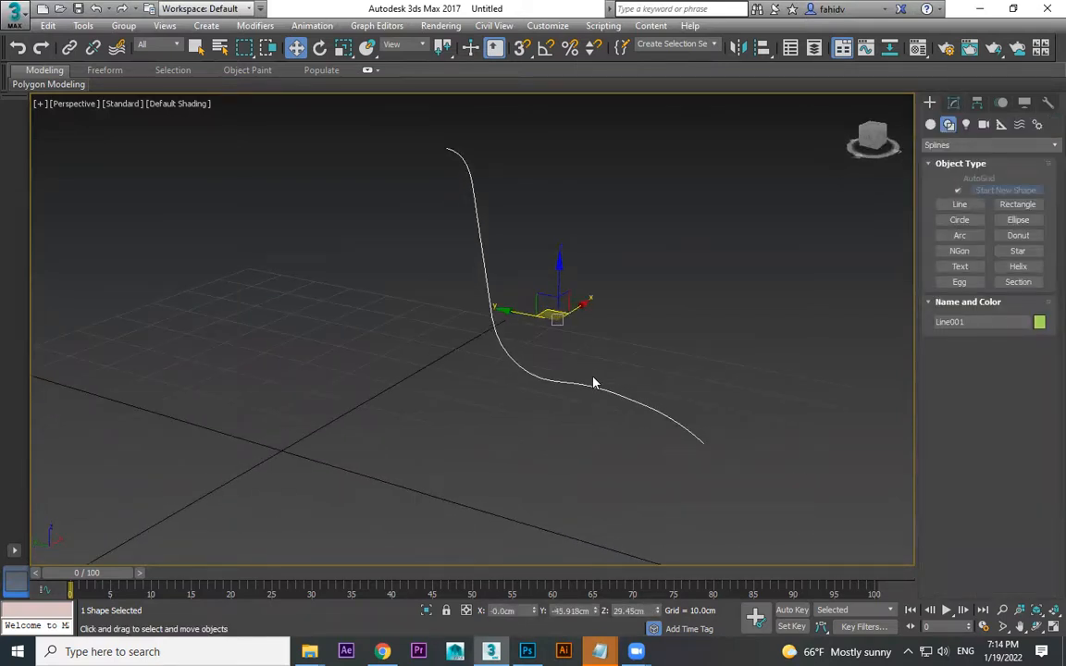
# Make the line display as a solid tube by enabling it in both the renderer and the viewport
pyautogui.click(955, 103)
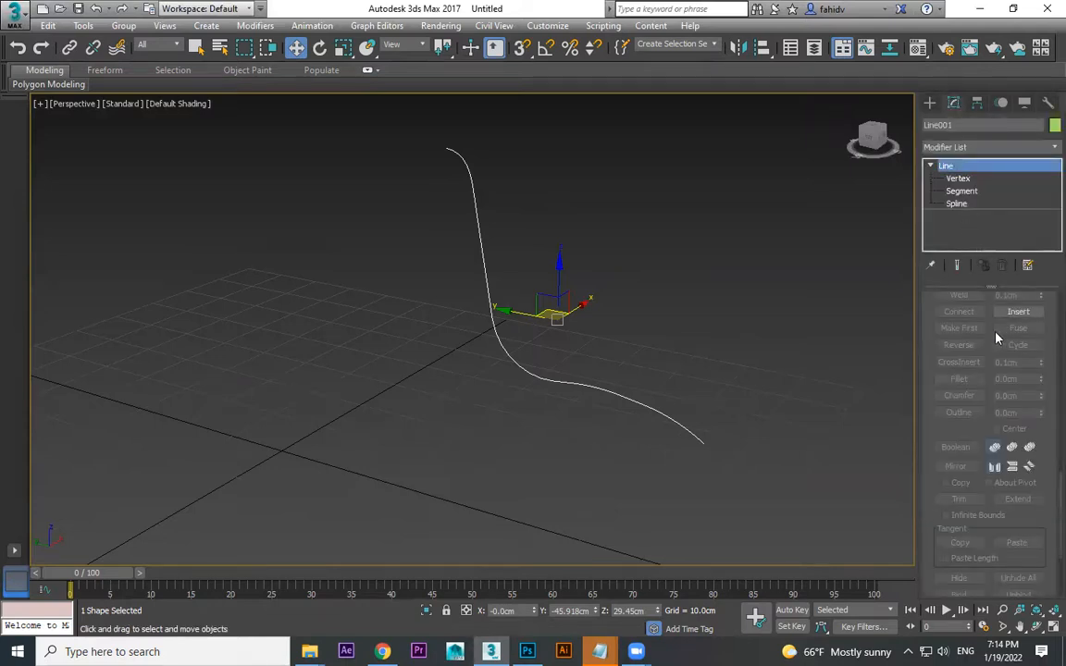
pyautogui.scroll(10, 956, 398)
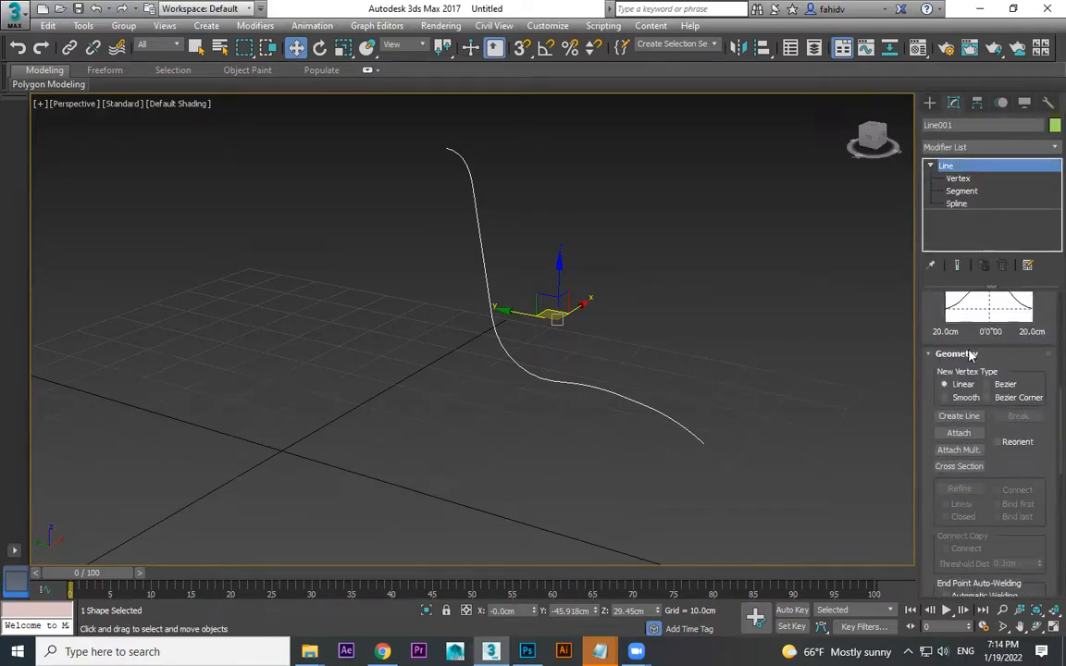
pyautogui.scroll(2, 947, 324)
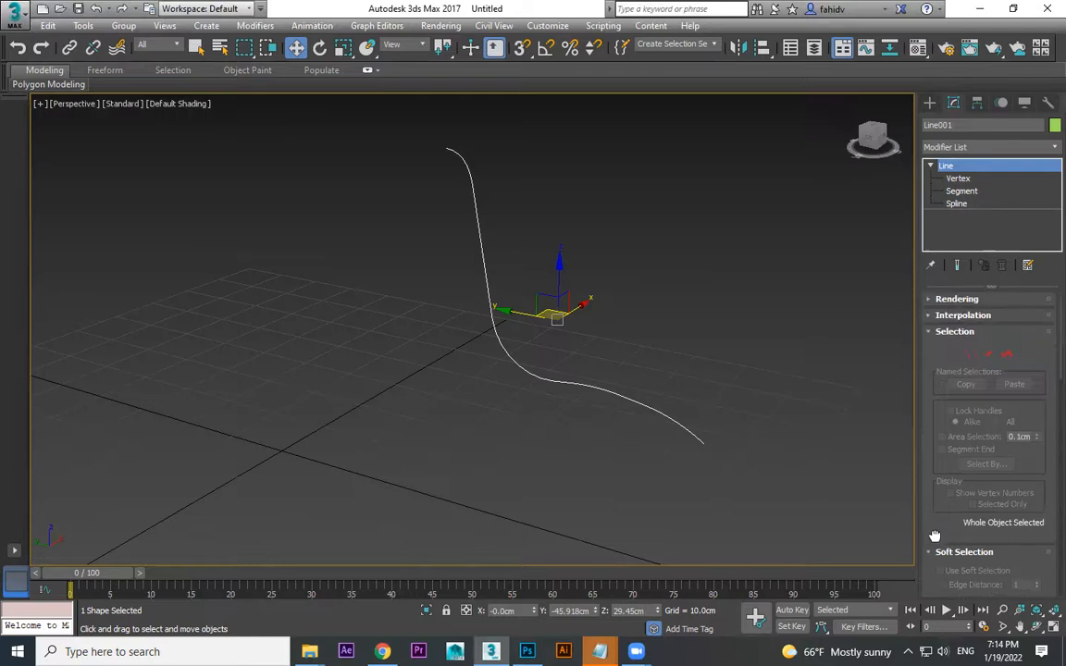
pyautogui.click(956, 299)
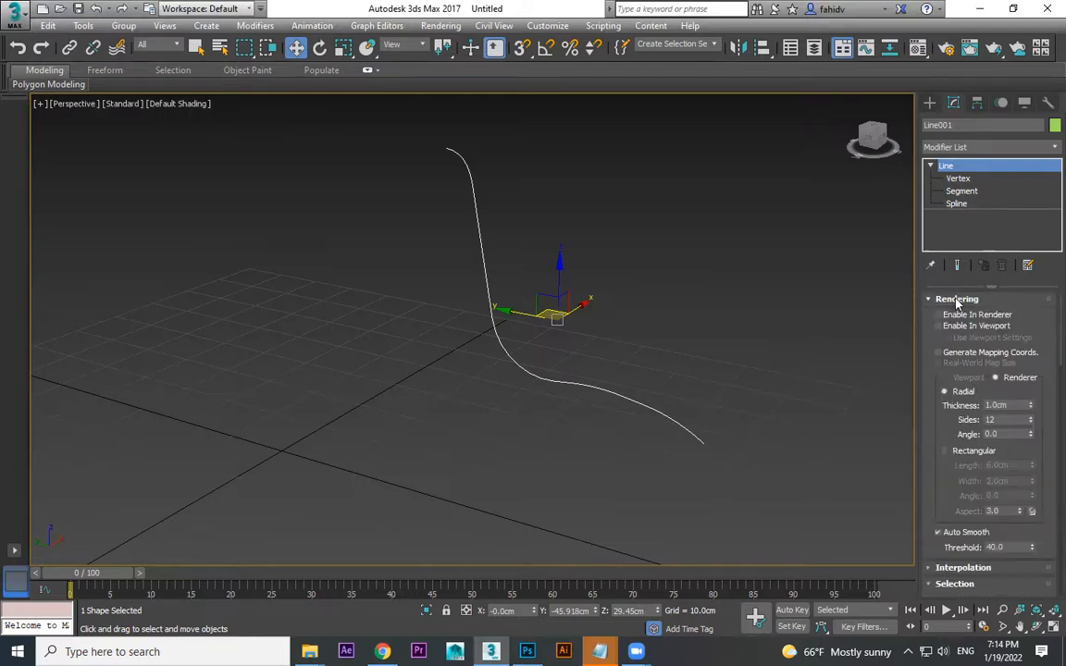
pyautogui.click(985, 315)
pyautogui.click(985, 327)
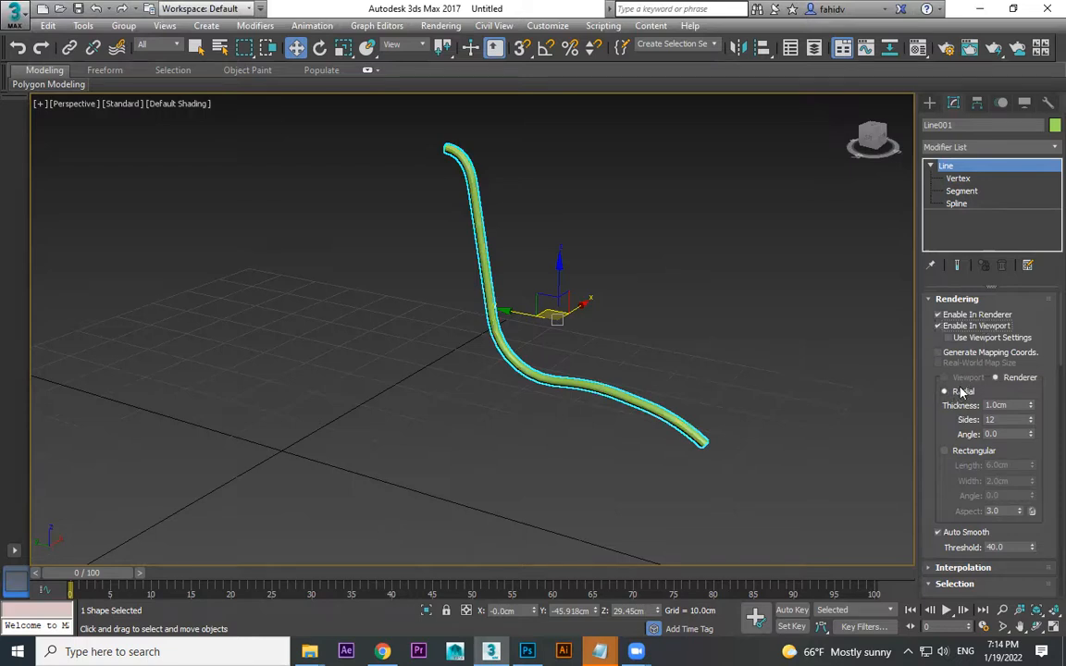
# Give the line a rectangular cross-section with a length of 32.4 cm and a width of 1.04 cm
pyautogui.keyDown('alt'); pyautogui.moveTo(685, 473); pyautogui.dragTo(750, 431, button='middle'); pyautogui.keyUp('alt')
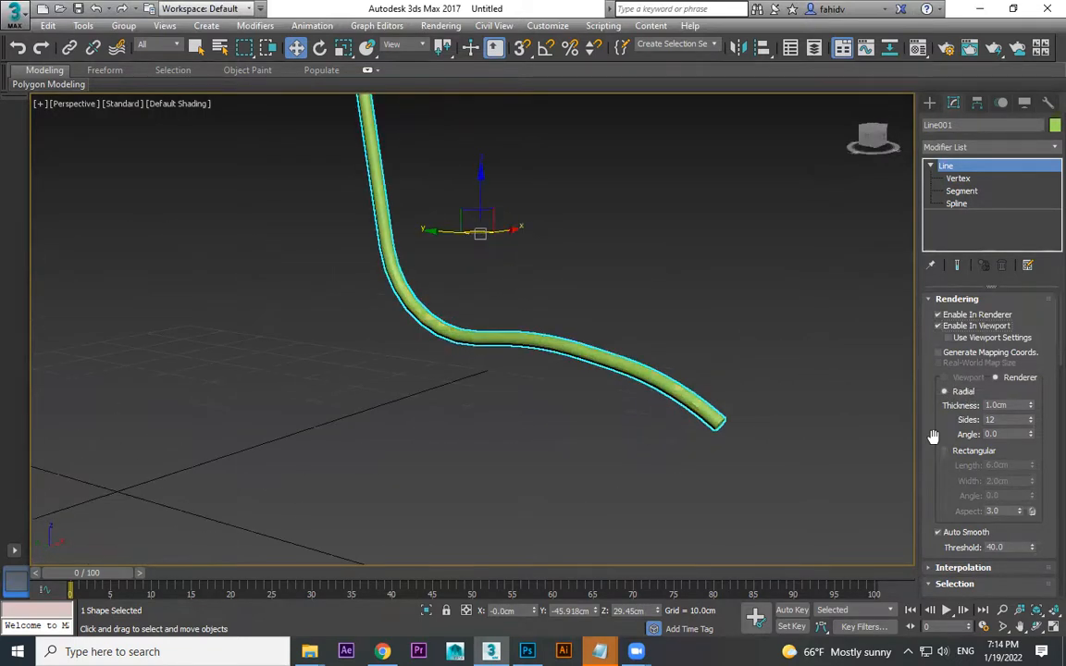
pyautogui.click(963, 452)
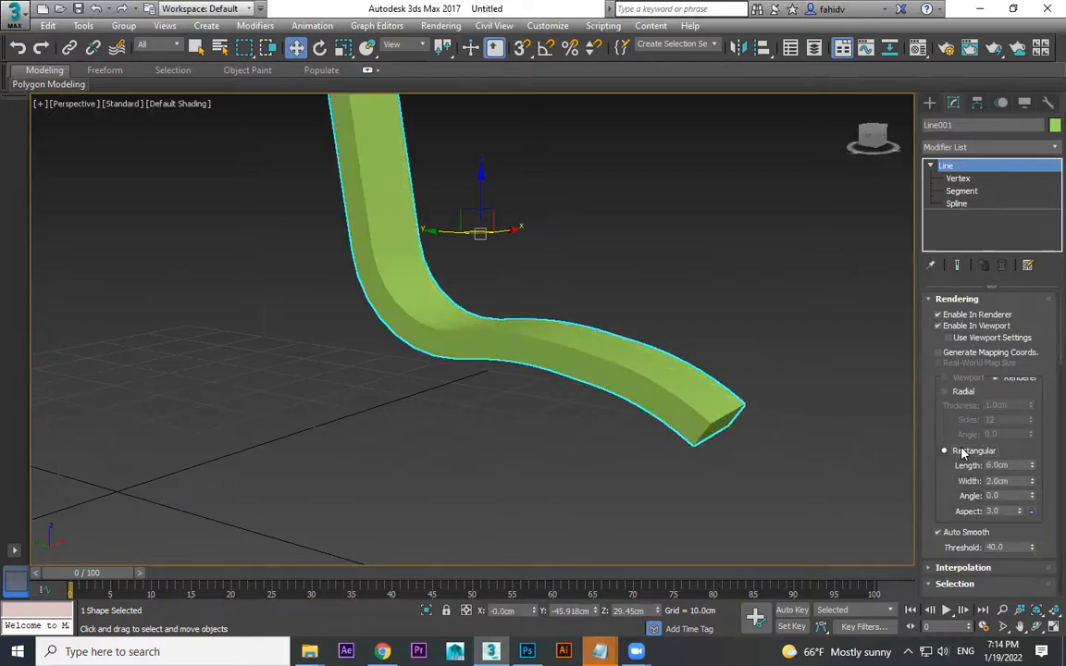
pyautogui.moveTo(1034, 469); pyautogui.dragTo(46, 143)
pyautogui.scroll(-4, 505, 283)
pyautogui.moveTo(542, 300)
pyautogui.keyDown('alt'); pyautogui.mouseDown(button='middle')
pyautogui.moveTo(516, 366)
pyautogui.moveTo(454, 357)
pyautogui.moveTo(552, 309)
pyautogui.mouseUp(button='middle'); pyautogui.keyUp('alt')
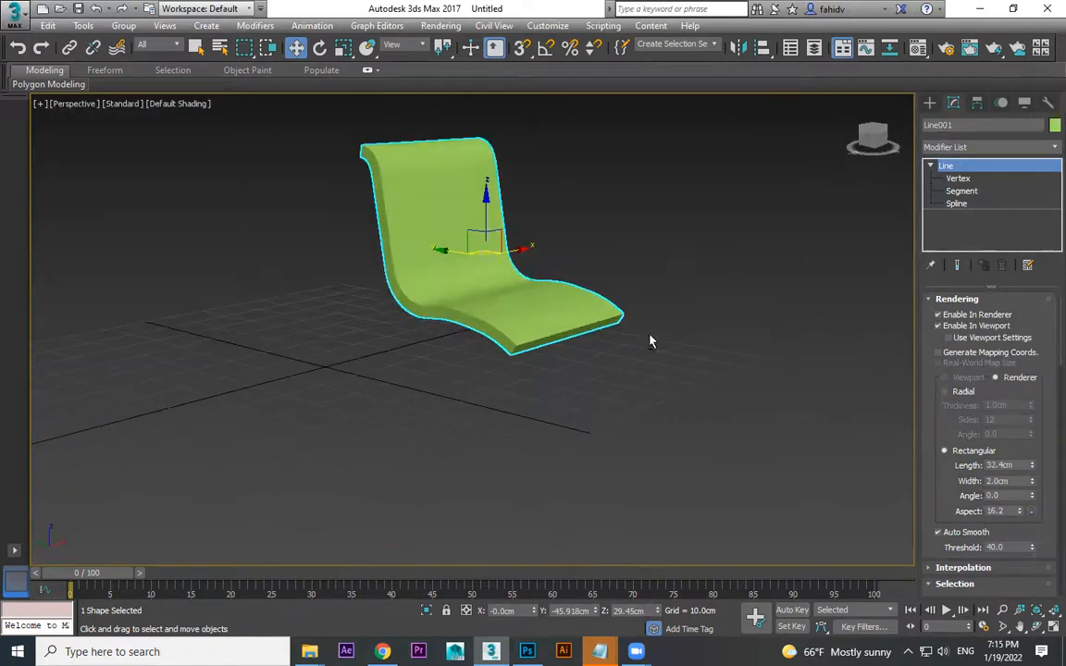
pyautogui.moveTo(1034, 486); pyautogui.dragTo(1040, 516)
# Convert the thickened line to an Editable Poly
pyautogui.keyDown('alt'); pyautogui.moveTo(607, 424); pyautogui.dragTo(505, 256, button='middle'); pyautogui.keyUp('alt')
pyautogui.rightClick(504, 256)
pyautogui.moveTo(593, 419)
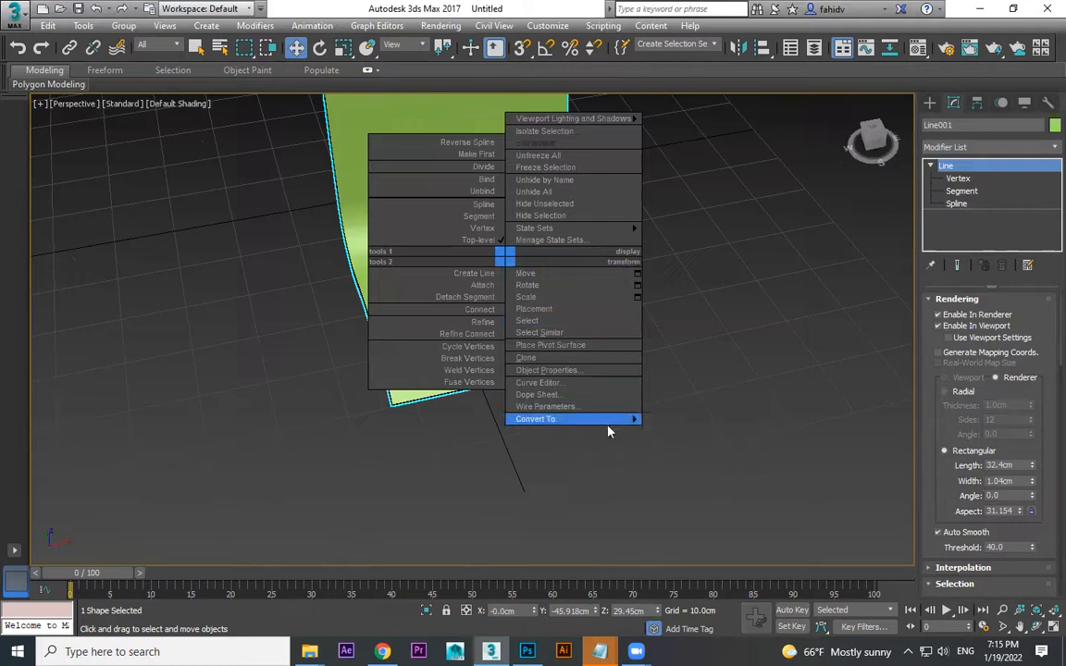
pyautogui.click(704, 443)
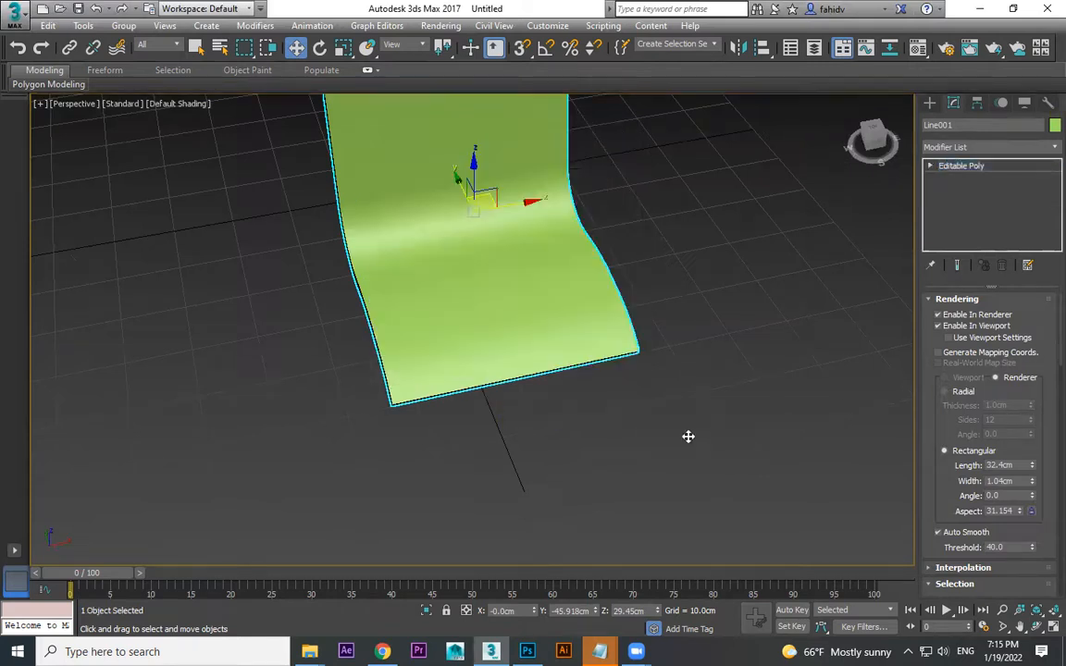
# Try to move a single polygon strip across the seat, and undo the move
pyautogui.keyDown('alt'); pyautogui.moveTo(564, 380); pyautogui.dragTo(481, 251, button='middle'); pyautogui.keyUp('alt')
pyautogui.click(1003, 319)
pyautogui.click(535, 286)
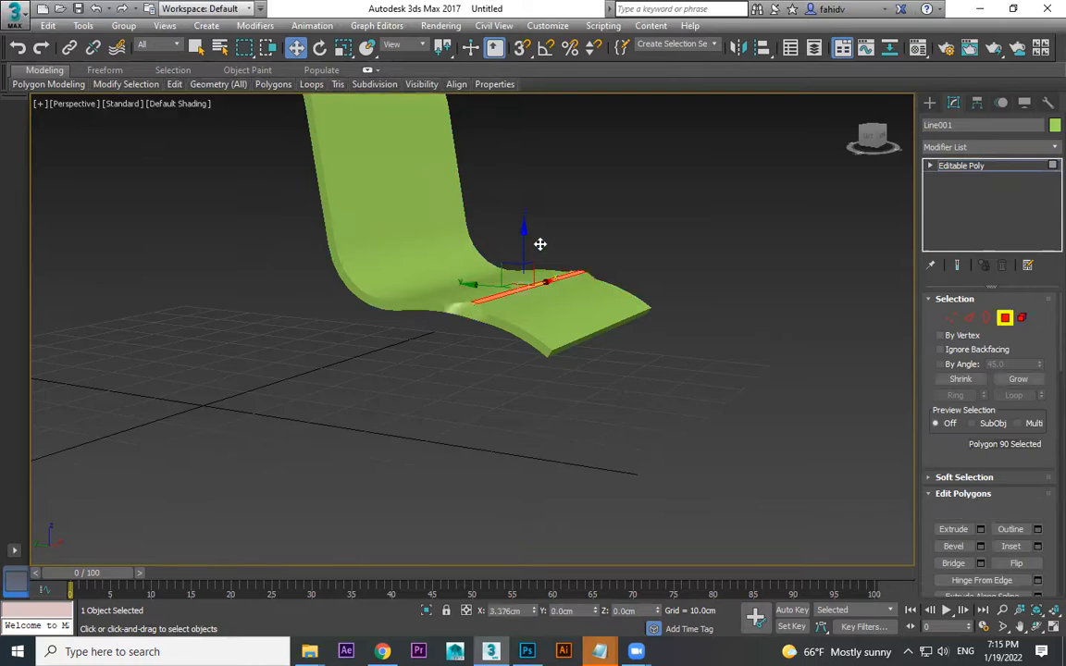
pyautogui.hotkey('ctrl', 'z')
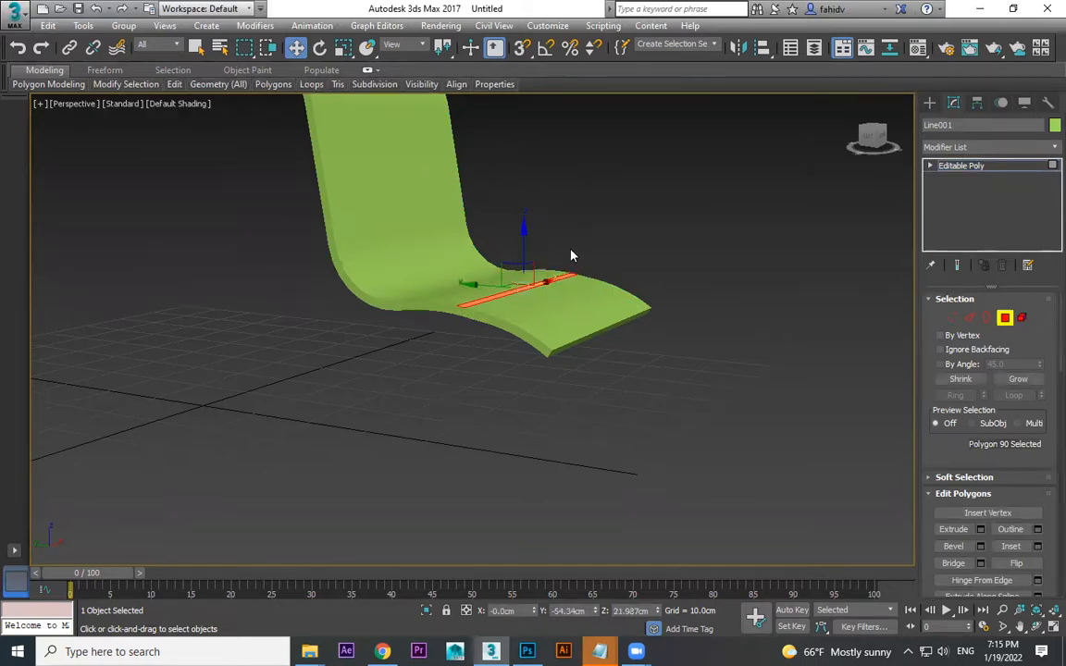
# Clear the polygon selection and examine the chair's edge layout in wireframe before returning to shaded display
pyautogui.press('F3')
pyautogui.click(713, 286)
pyautogui.keyDown('alt'); pyautogui.moveTo(713, 286); pyautogui.dragTo(455, 191, button='middle'); pyautogui.keyUp('alt')
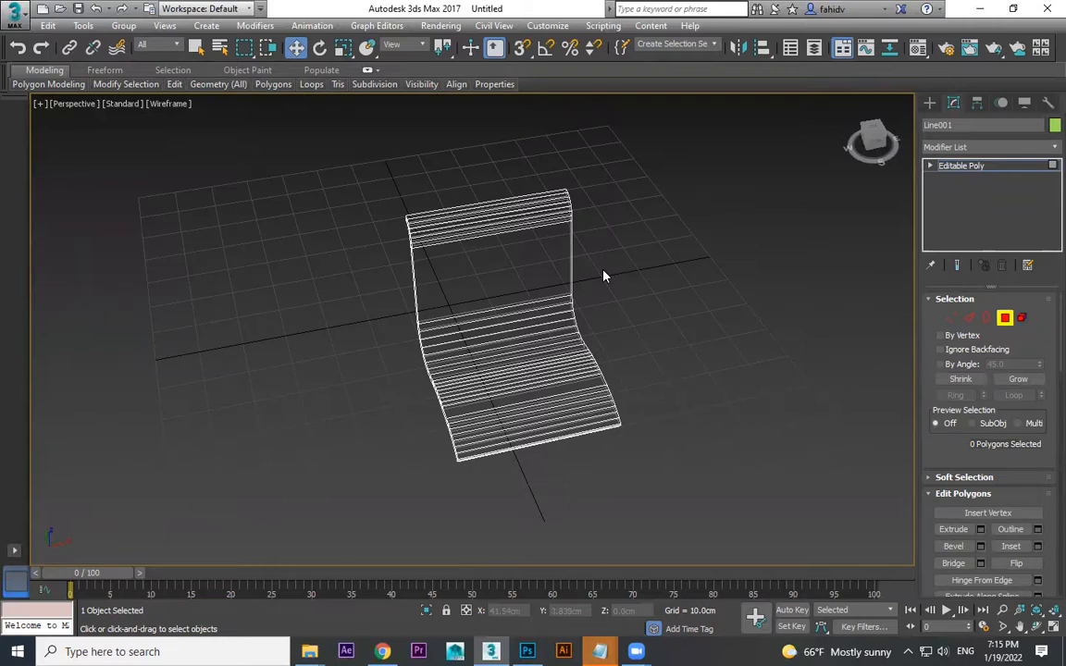
pyautogui.scroll(5, 586, 319)
pyautogui.keyDown('alt'); pyautogui.moveTo(586, 323); pyautogui.dragTo(610, 284, button='middle'); pyautogui.keyUp('alt')
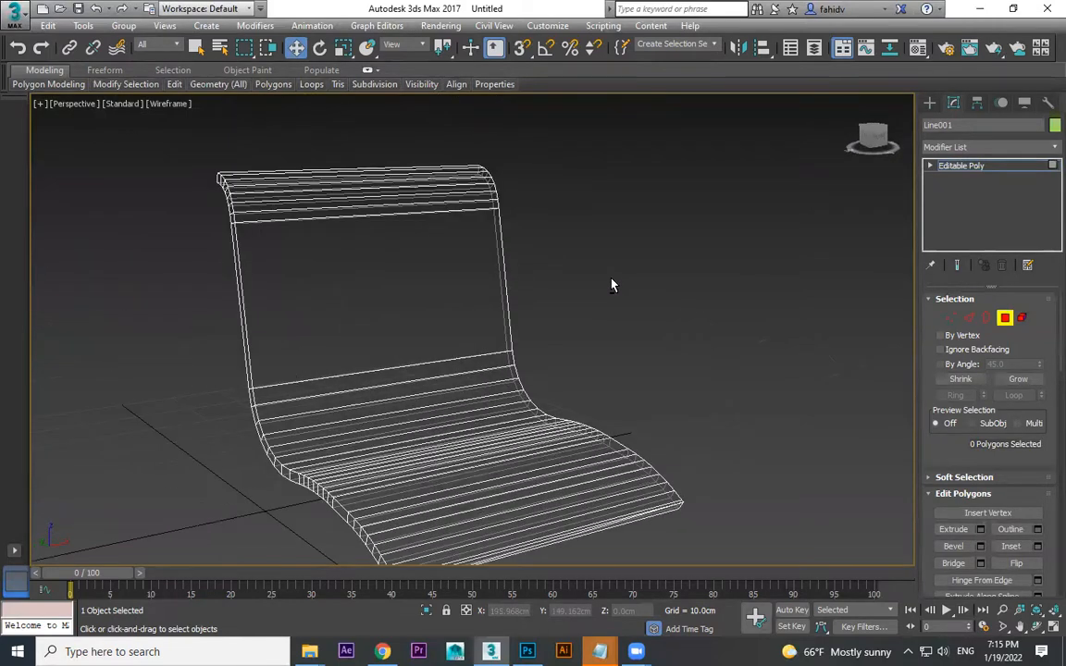
pyautogui.press('F3')
pyautogui.keyDown('alt'); pyautogui.moveTo(774, 307); pyautogui.dragTo(685, 330, button='middle'); pyautogui.keyUp('alt')
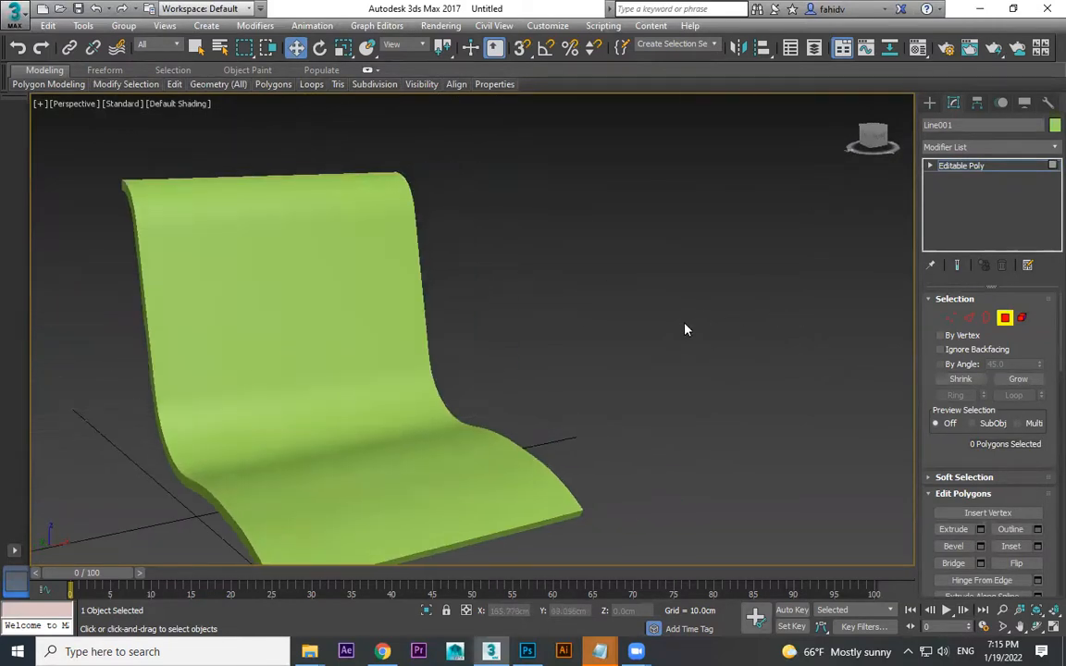
# Create a box about 20.6 × 26.6 × 26.9 cm beside the chair and show edged faces in the viewport
pyautogui.click(930, 103)
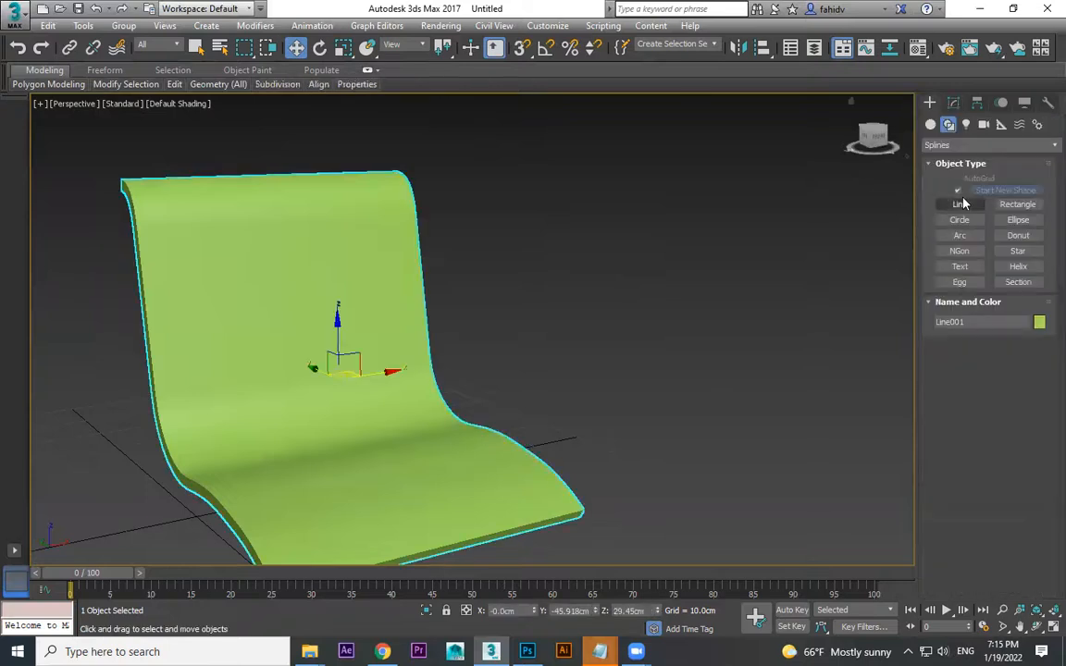
pyautogui.click(930, 124)
pyautogui.scroll(3, 709, 426)
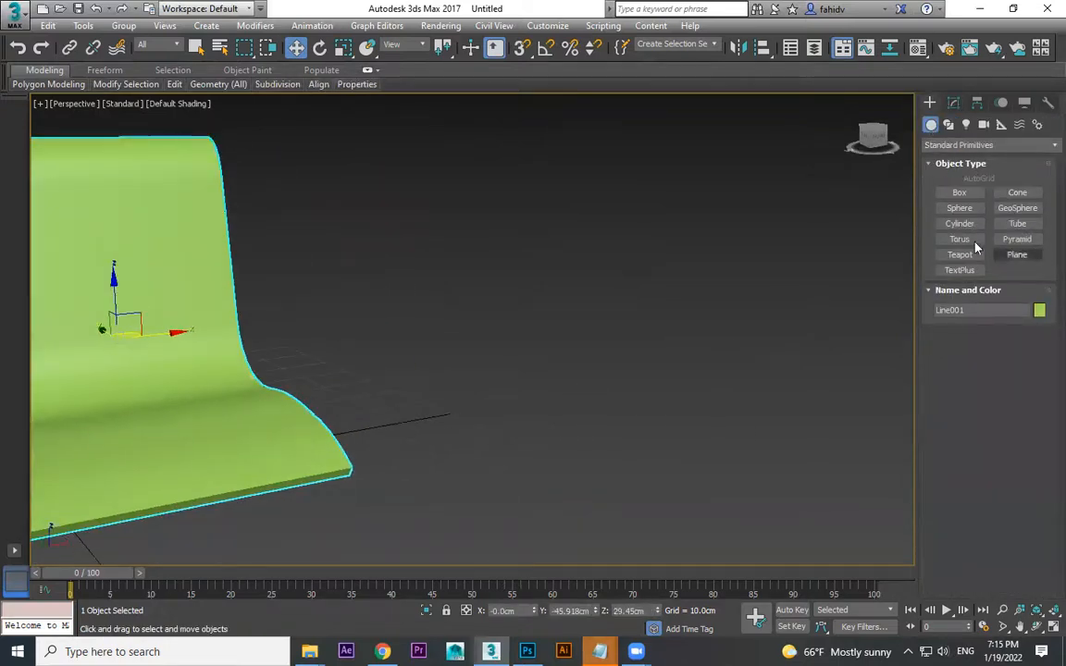
pyautogui.click(960, 192)
pyautogui.moveTo(597, 389); pyautogui.dragTo(564, 474)
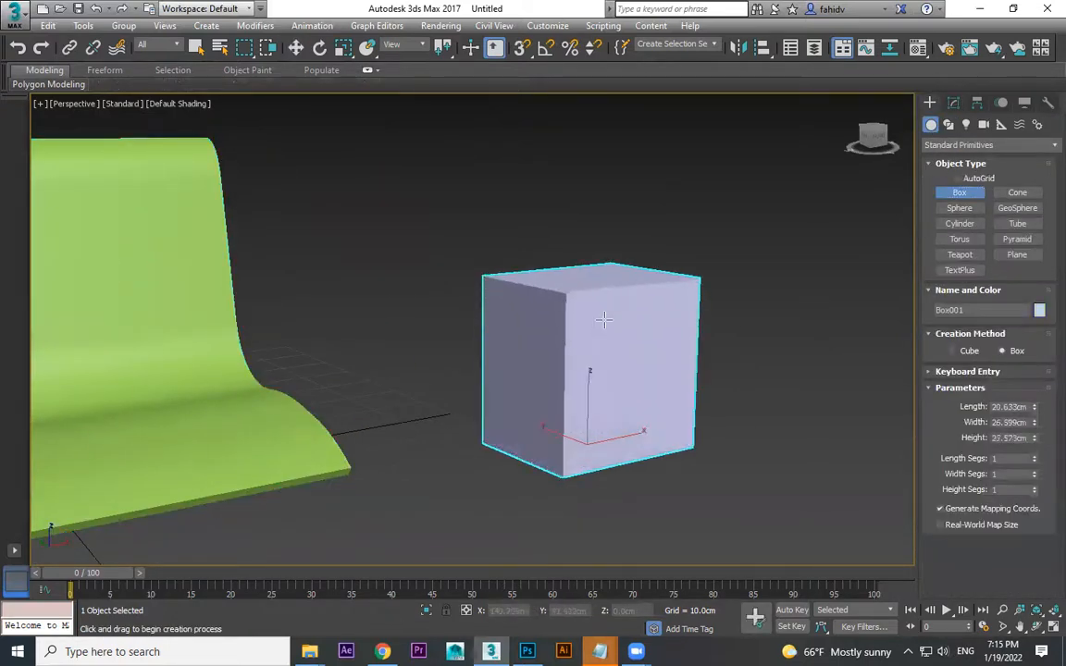
pyautogui.press('F3')
pyautogui.press('F4')
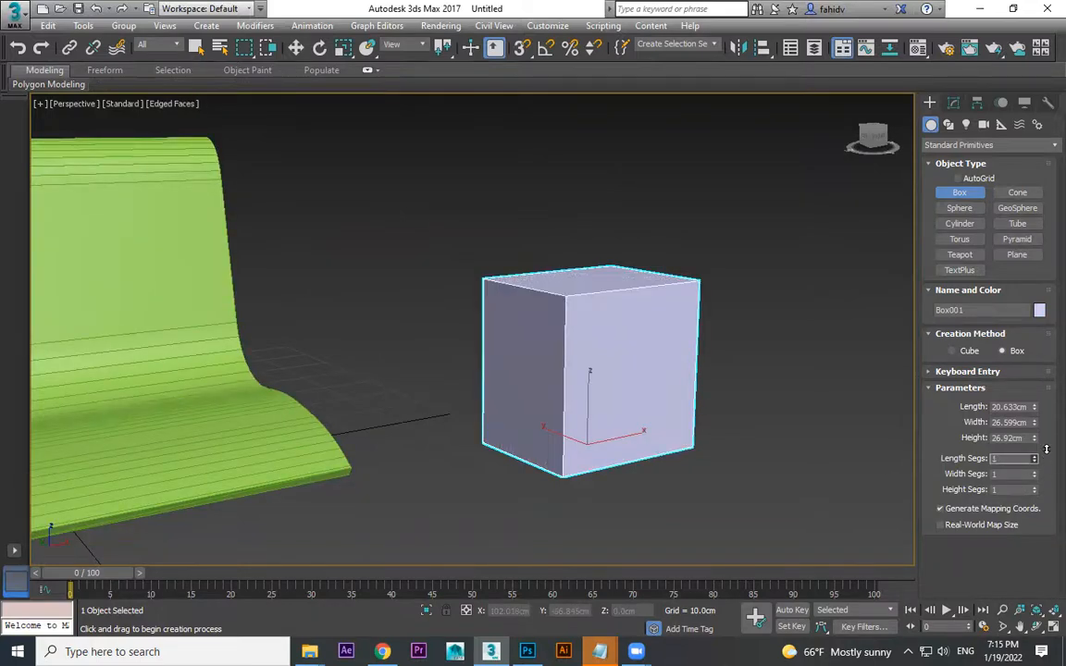
# Finish box creation and convert the box to an Editable Poly
pyautogui.rightClick(678, 296)
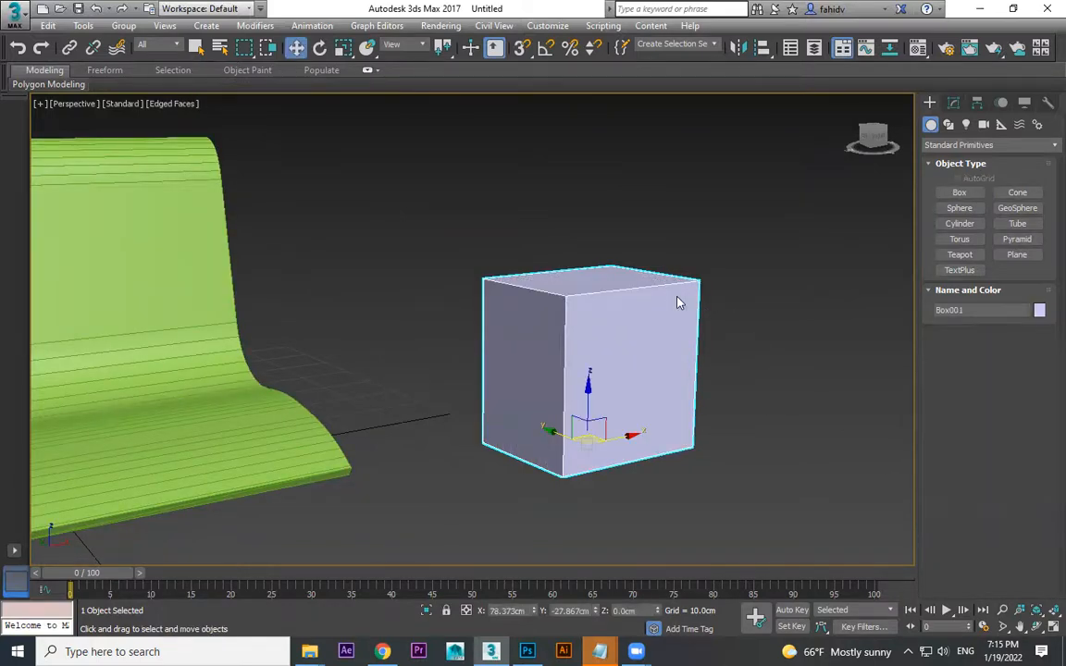
pyautogui.rightClick(679, 296)
pyautogui.moveTo(768, 454)
pyautogui.click(856, 470)
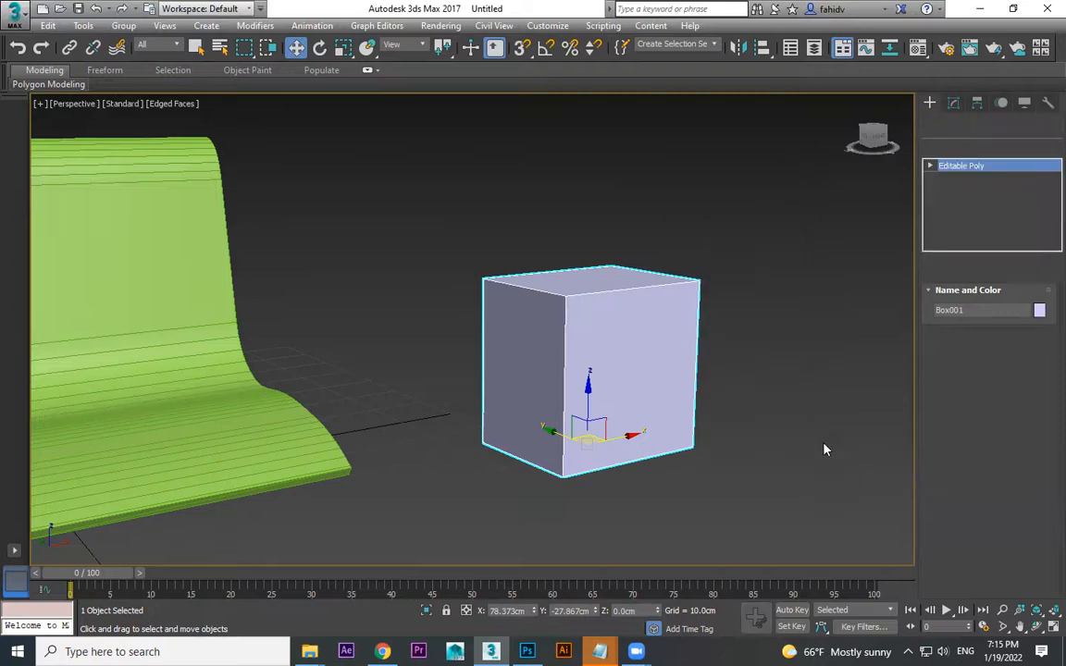
# Select the box's four edges running along its width at edge level and bring up the edge-editing commands
pyautogui.keyDown('alt'); pyautogui.moveTo(799, 438); pyautogui.dragTo(742, 452, button='middle'); pyautogui.keyUp('alt')
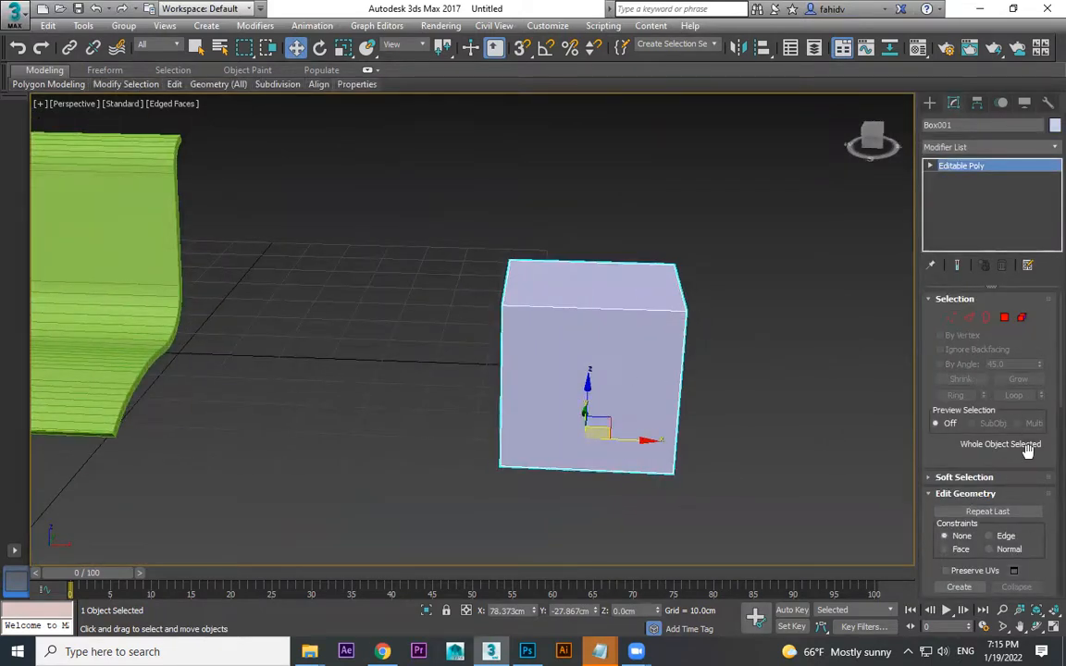
pyautogui.click(969, 318)
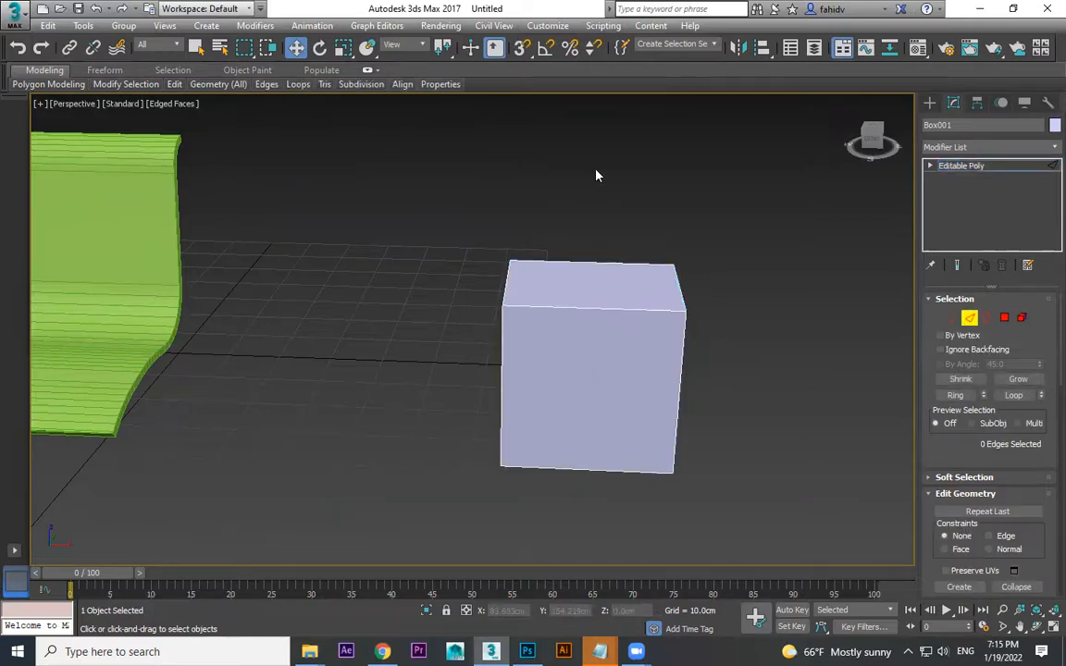
pyautogui.click(609, 557)
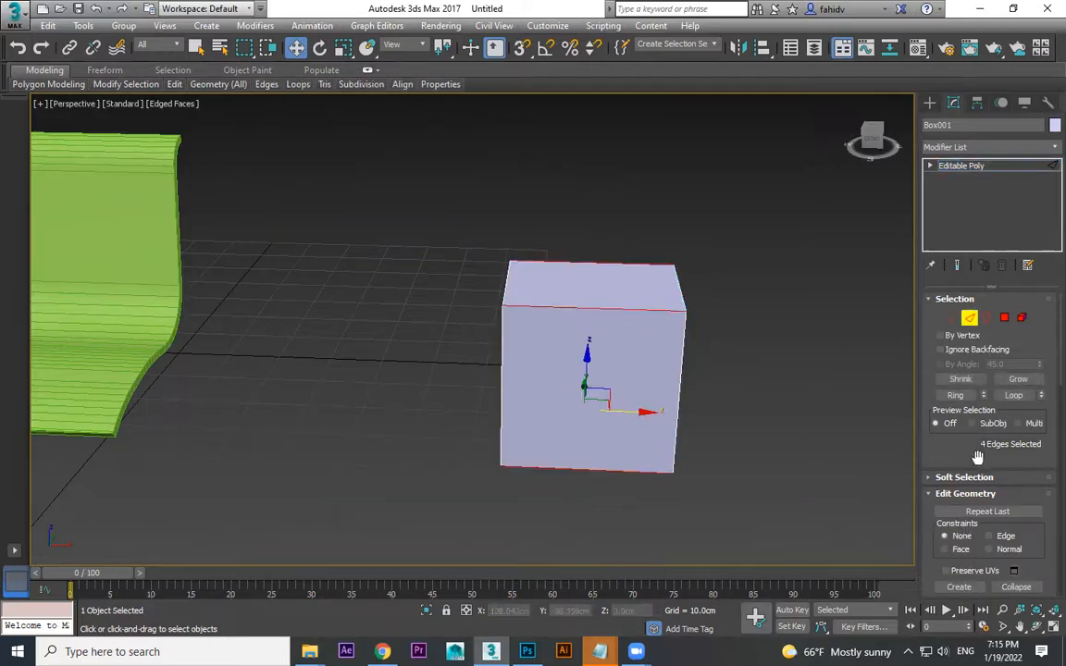
pyautogui.scroll(-5, 979, 442)
pyautogui.moveTo(940, 535); pyautogui.dragTo(976, 286)
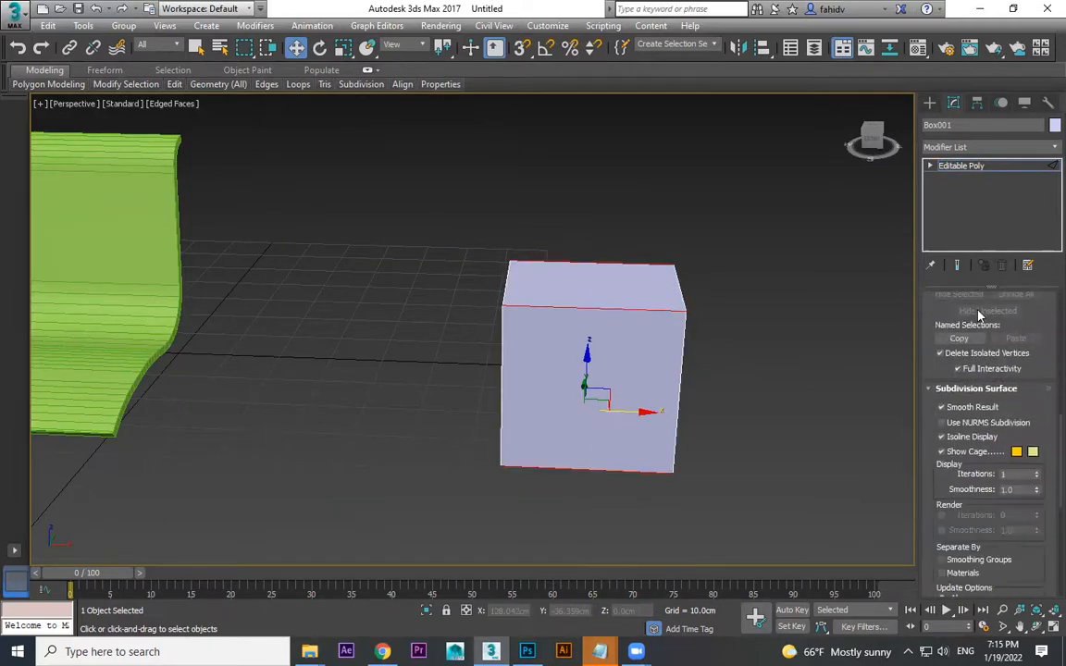
pyautogui.moveTo(932, 504); pyautogui.dragTo(844, 281)
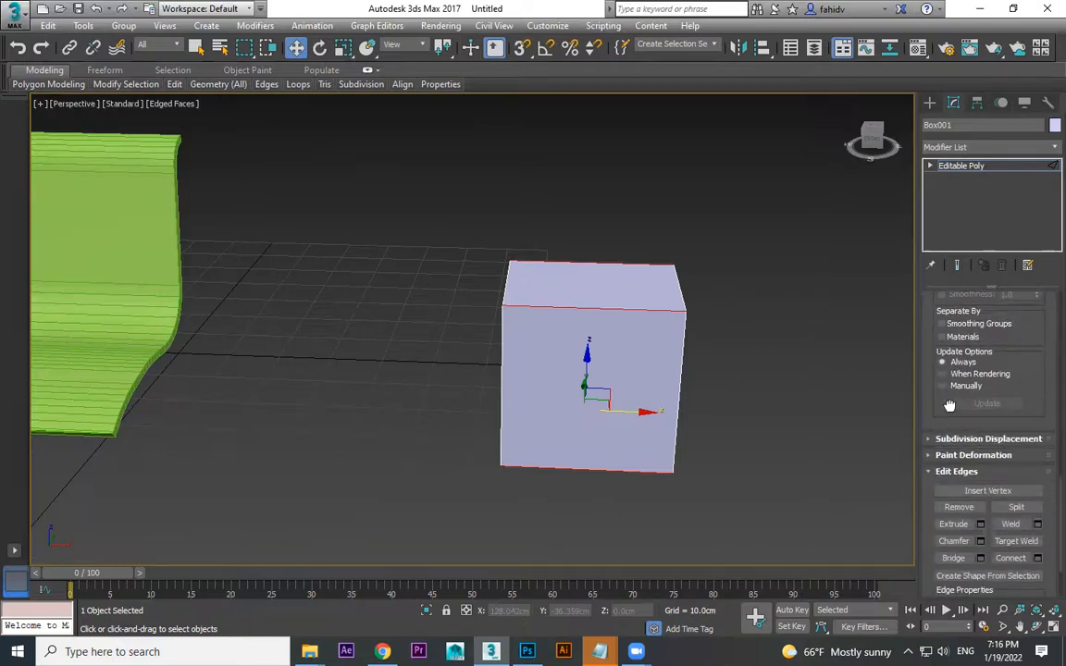
pyautogui.moveTo(952, 421); pyautogui.dragTo(953, 375)
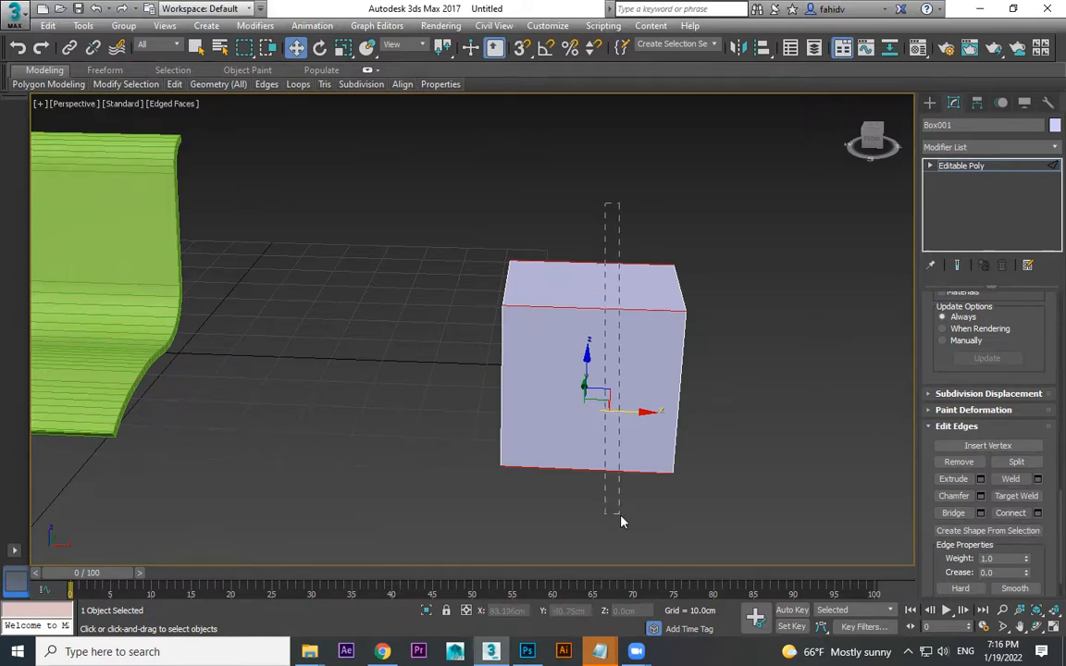
# Connect the selected box edges with 3 segments, pinch 0 and slide -2, and clear the edge selection
pyautogui.click(1038, 514)
pyautogui.moveTo(511, 306); pyautogui.dragTo(794, 255)
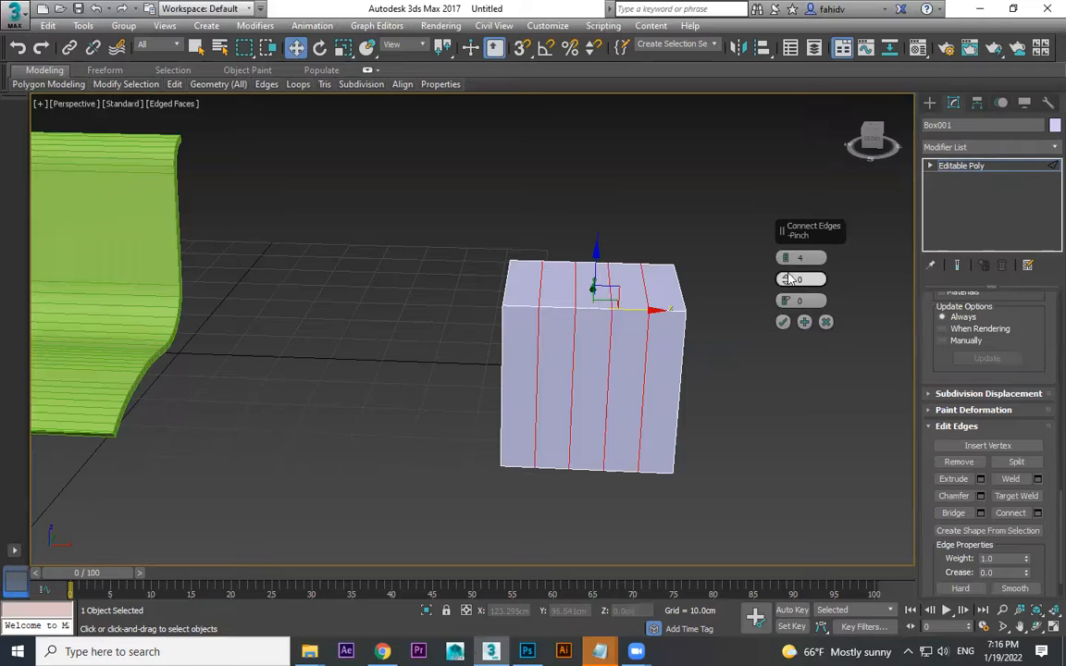
pyautogui.moveTo(786, 258); pyautogui.dragTo(790, 261)
pyautogui.press('F4')
pyautogui.press('F3')
pyautogui.press('F3')
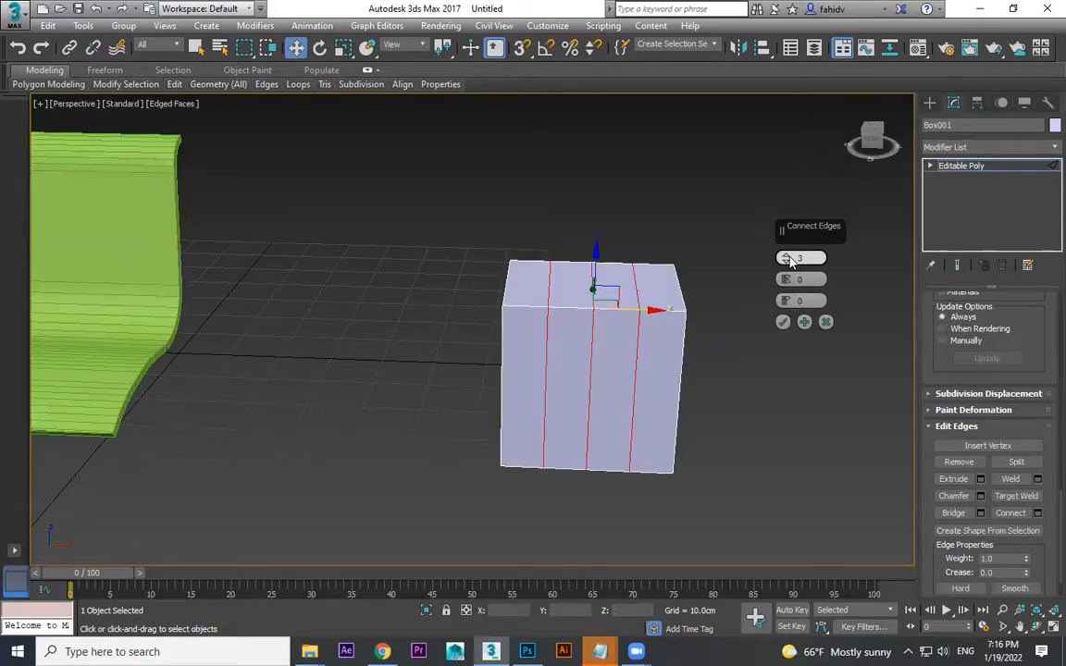
pyautogui.moveTo(786, 283); pyautogui.dragTo(811, 251)
pyautogui.rightClick(786, 279)
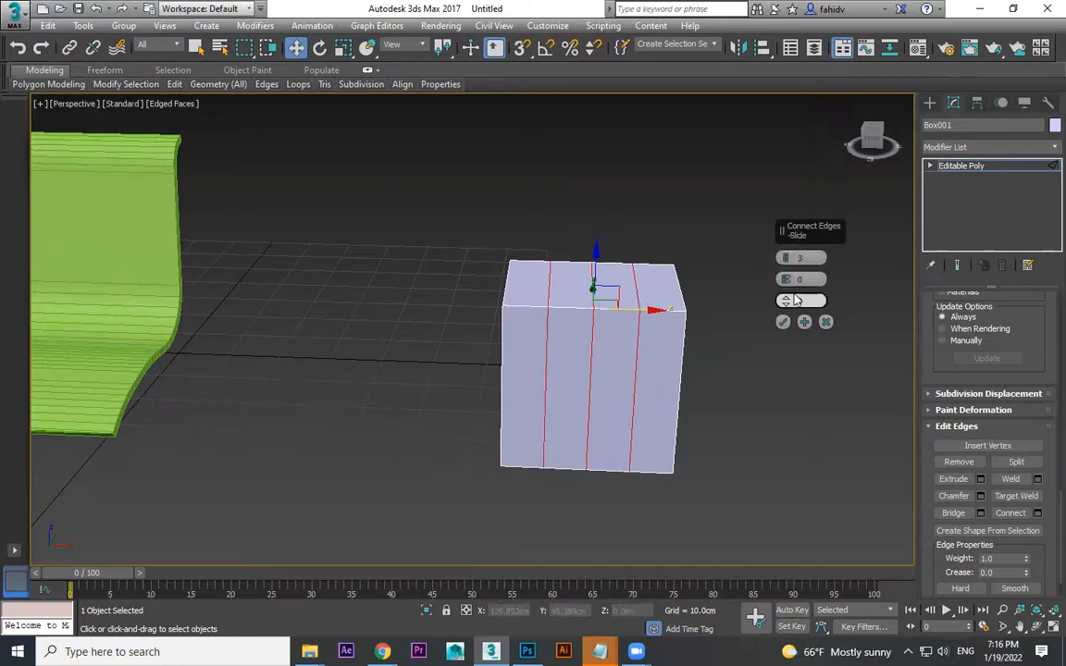
pyautogui.moveTo(786, 301); pyautogui.dragTo(752, 272)
pyautogui.click(783, 323)
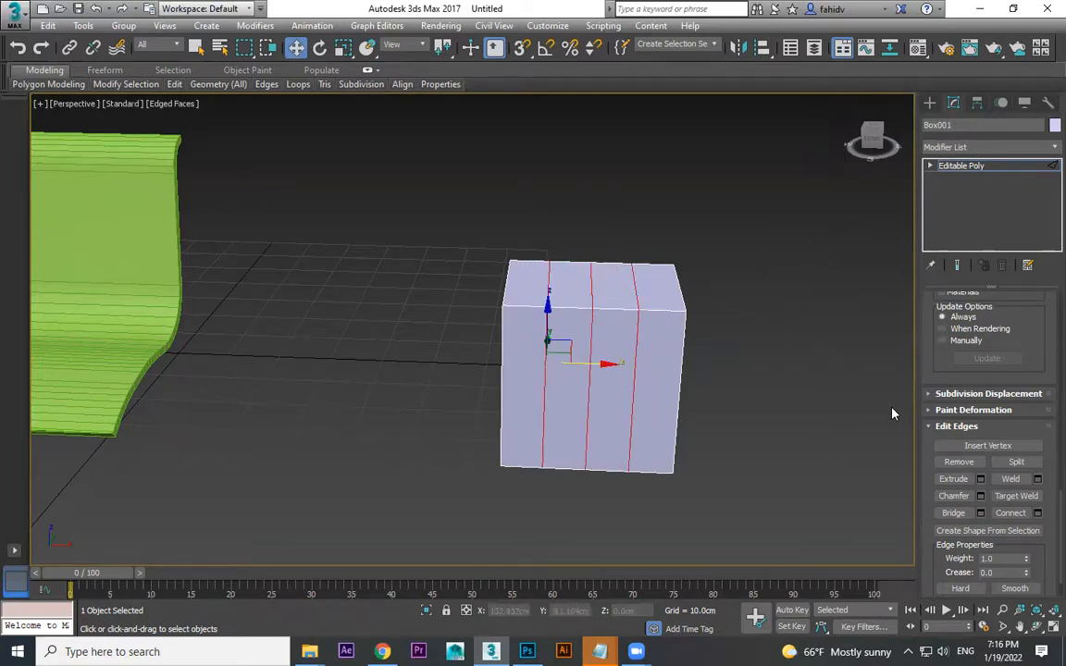
pyautogui.click(696, 393)
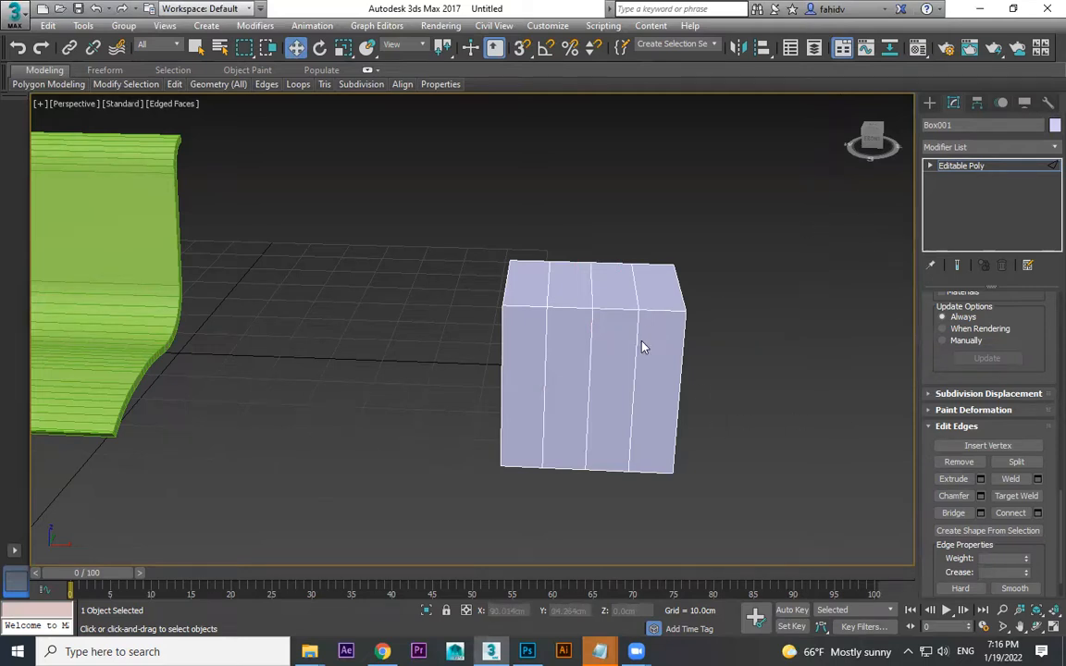
# Select all vertical edges of the box and connect them with 6 horizontal segments
pyautogui.keyDown('alt'); pyautogui.moveTo(629, 478); pyautogui.dragTo(870, 197, button='middle'); pyautogui.keyUp('alt')
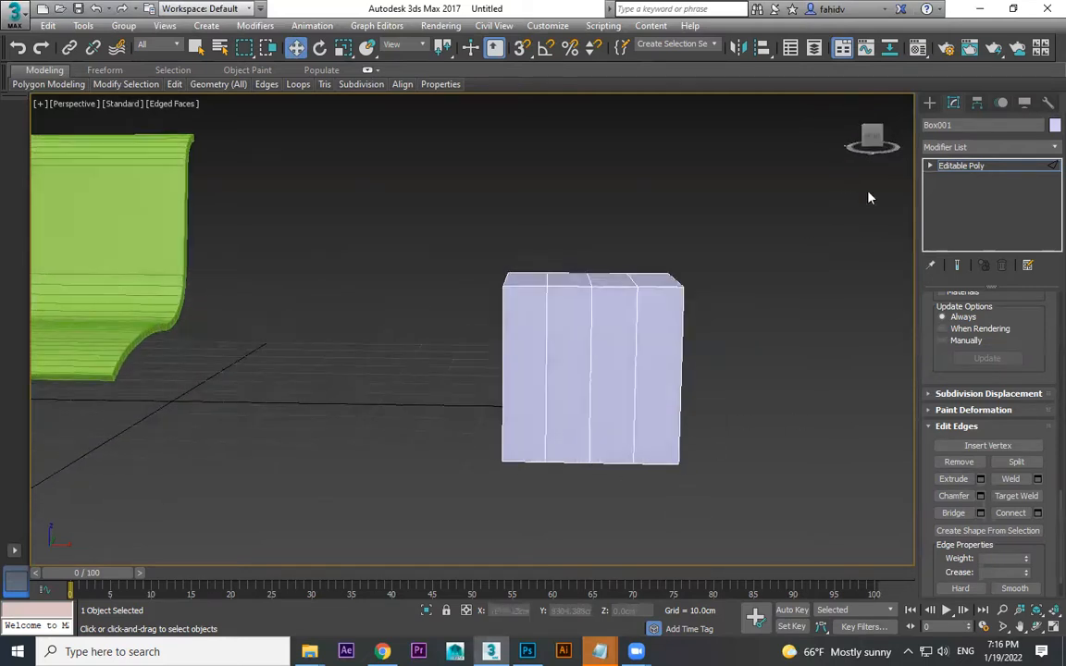
pyautogui.click(931, 165)
pyautogui.moveTo(771, 338); pyautogui.dragTo(34, 363)
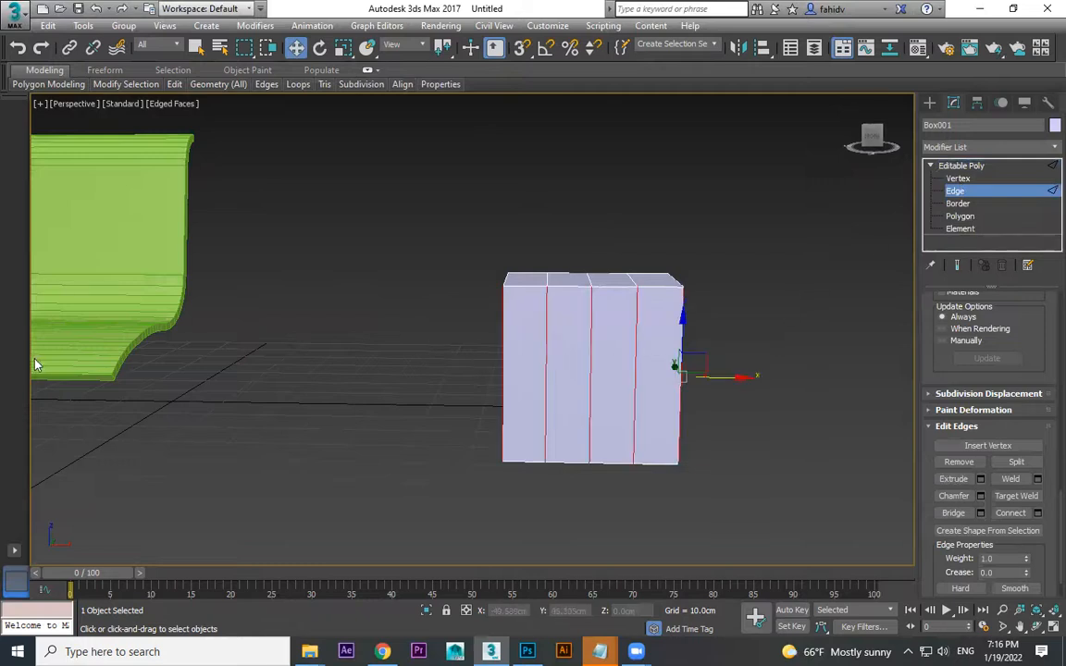
pyautogui.click(1038, 513)
pyautogui.moveTo(788, 258); pyautogui.dragTo(792, 224)
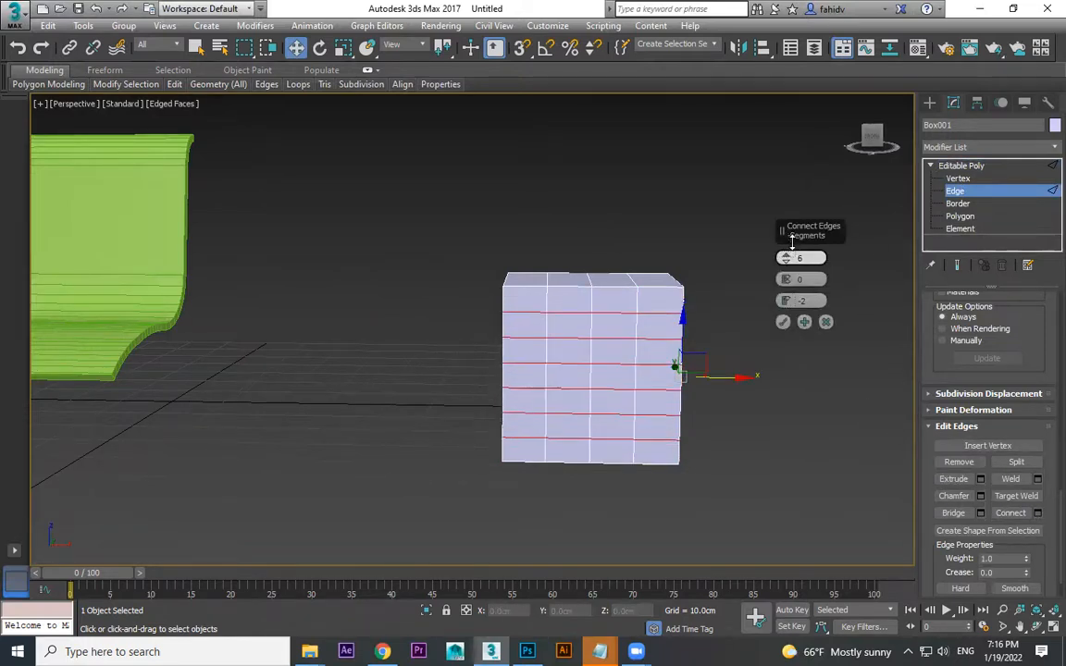
pyautogui.click(785, 323)
# Leave edge editing and delete the whole practice box
pyautogui.click(711, 440)
pyautogui.keyDown('alt'); pyautogui.moveTo(712, 440); pyautogui.dragTo(750, 509, button='middle'); pyautogui.keyUp('alt')
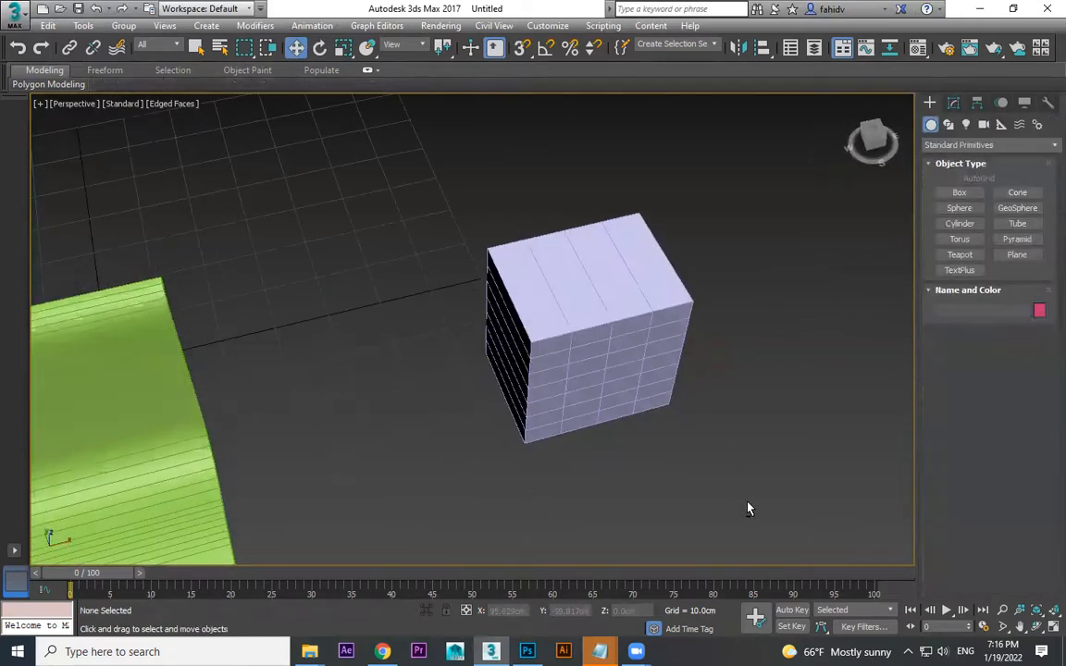
pyautogui.click(613, 344)
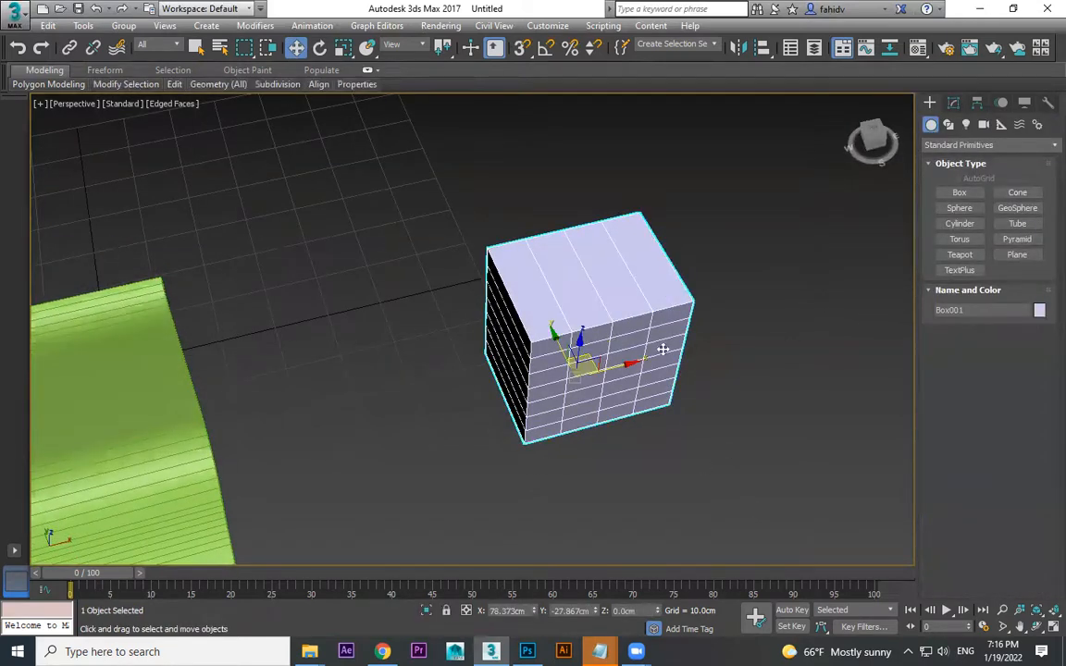
pyautogui.press('Delete')
# Select all the crosswise edges of the green chair shell at edge level and bring up the edge-editing commands
pyautogui.keyDown('alt'); pyautogui.moveTo(192, 405); pyautogui.dragTo(352, 386, button='middle'); pyautogui.keyUp('alt')
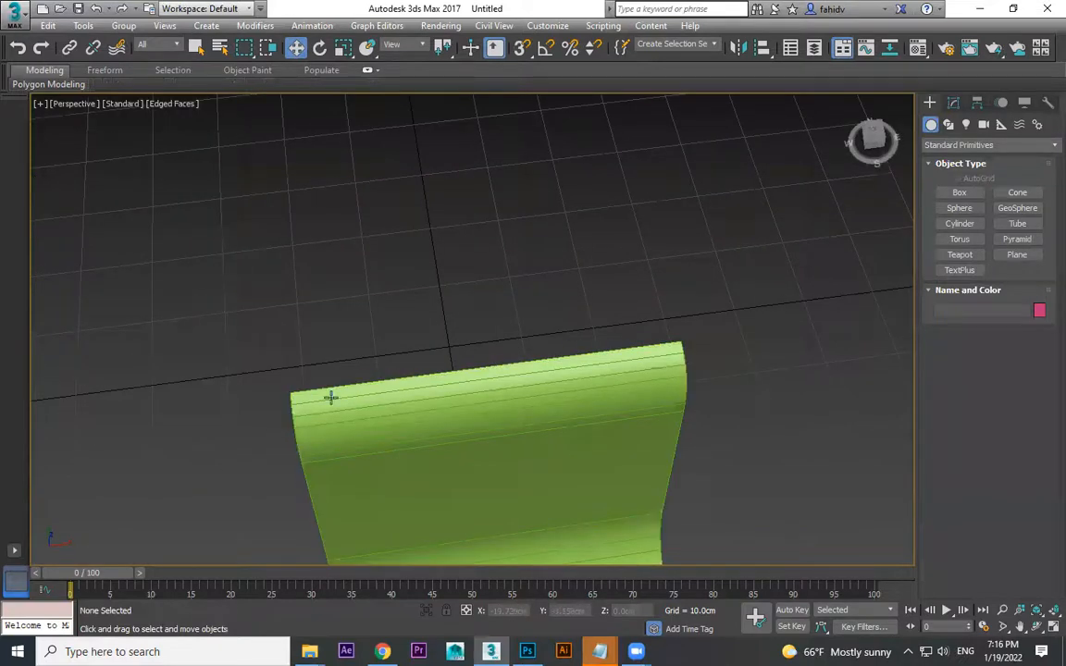
pyautogui.keyDown('alt'); pyautogui.moveTo(786, 392); pyautogui.dragTo(458, 180, button='middle'); pyautogui.keyUp('alt')
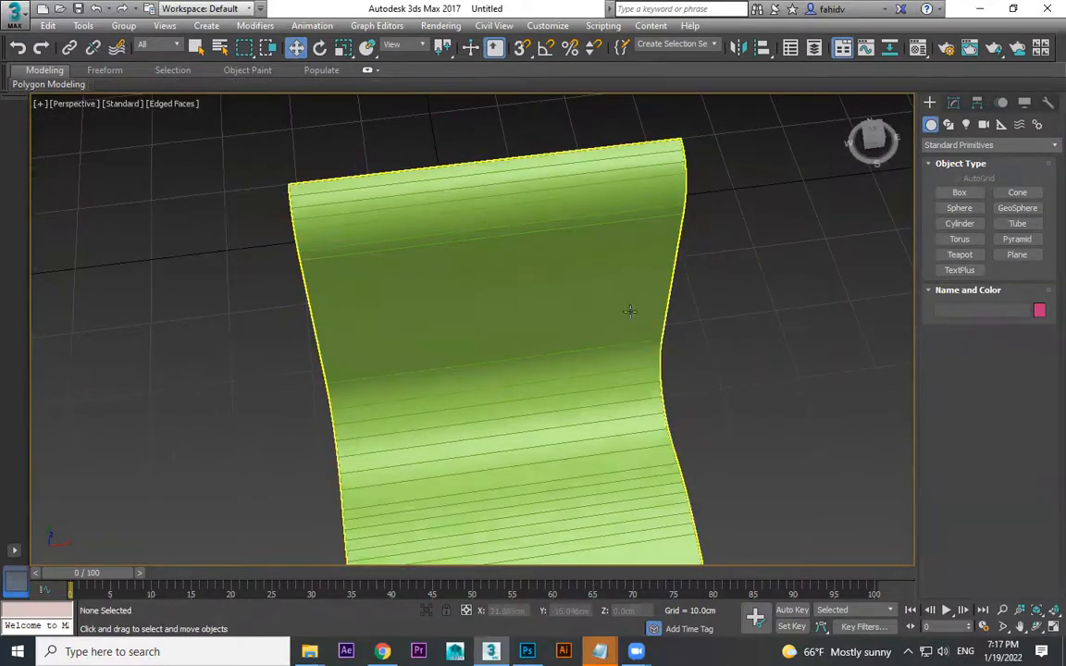
pyautogui.scroll(-5, 630, 311)
pyautogui.keyDown('alt'); pyautogui.moveTo(645, 376); pyautogui.dragTo(622, 305, button='middle'); pyautogui.keyUp('alt')
pyautogui.click(954, 104)
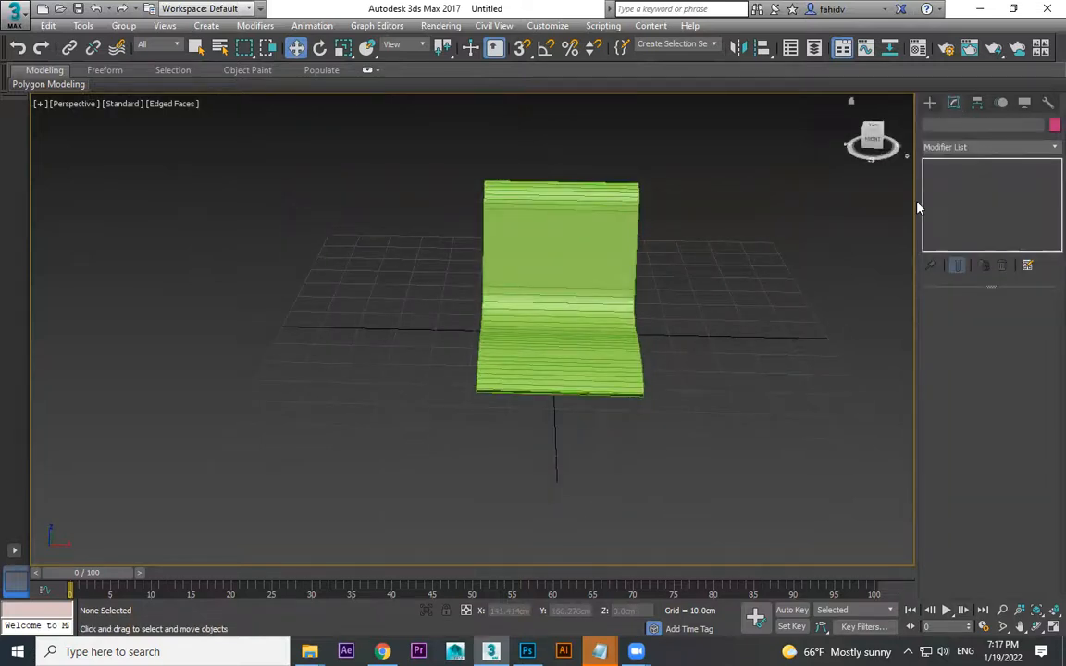
pyautogui.click(580, 231)
pyautogui.click(972, 318)
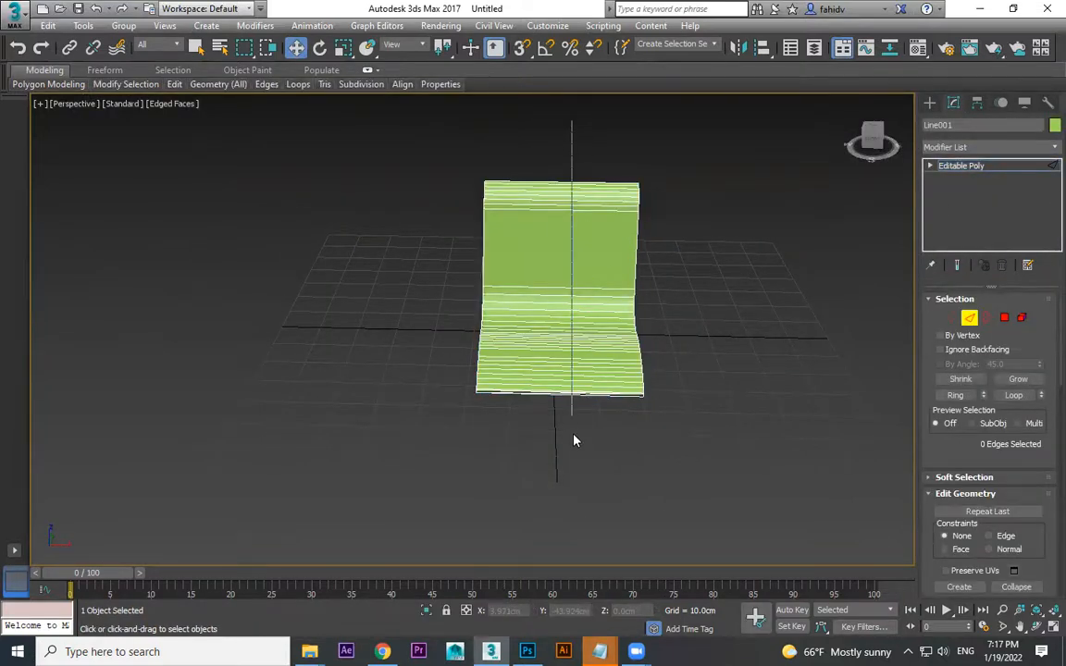
pyautogui.hotkey('ctrl', 'a')
pyautogui.scroll(-10, 1047, 567)
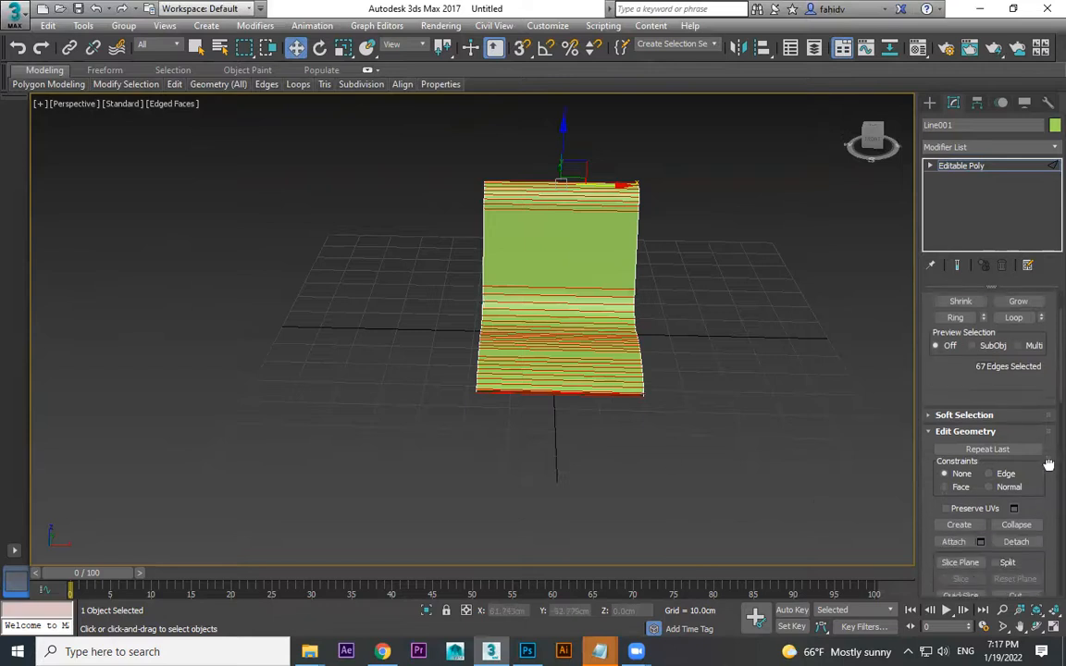
pyautogui.scroll(-8, 1037, 510)
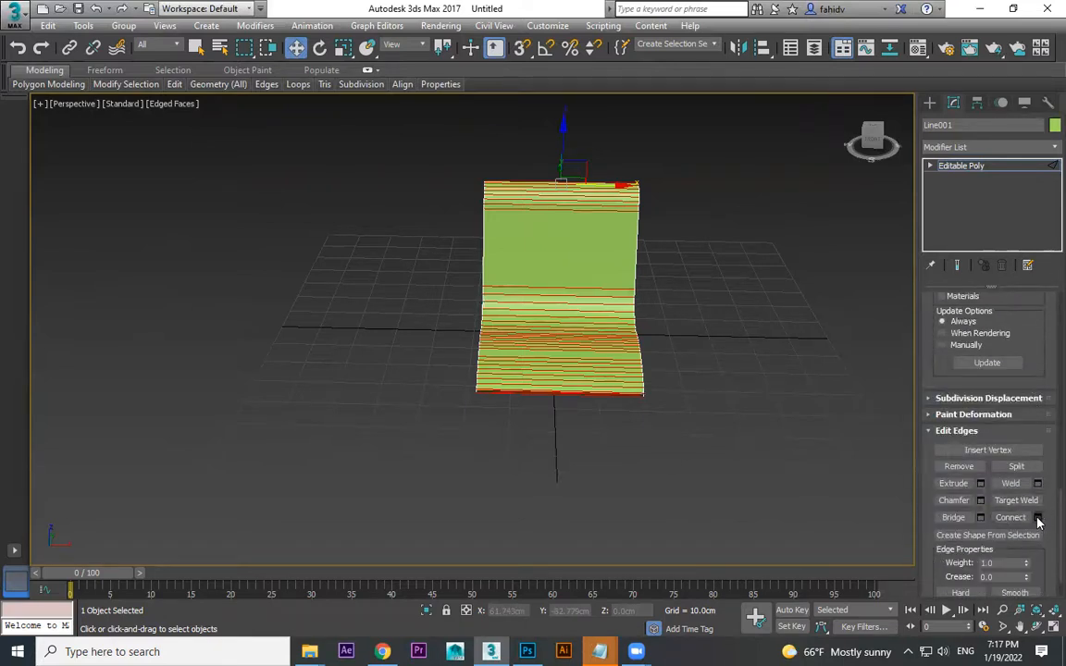
# Connect the selected shell edges with many evenly spaced lengthwise segments, then leave edge editing and deselect the shell
pyautogui.click(1037, 517)
pyautogui.moveTo(787, 257); pyautogui.dragTo(799, 204)
pyautogui.click(783, 321)
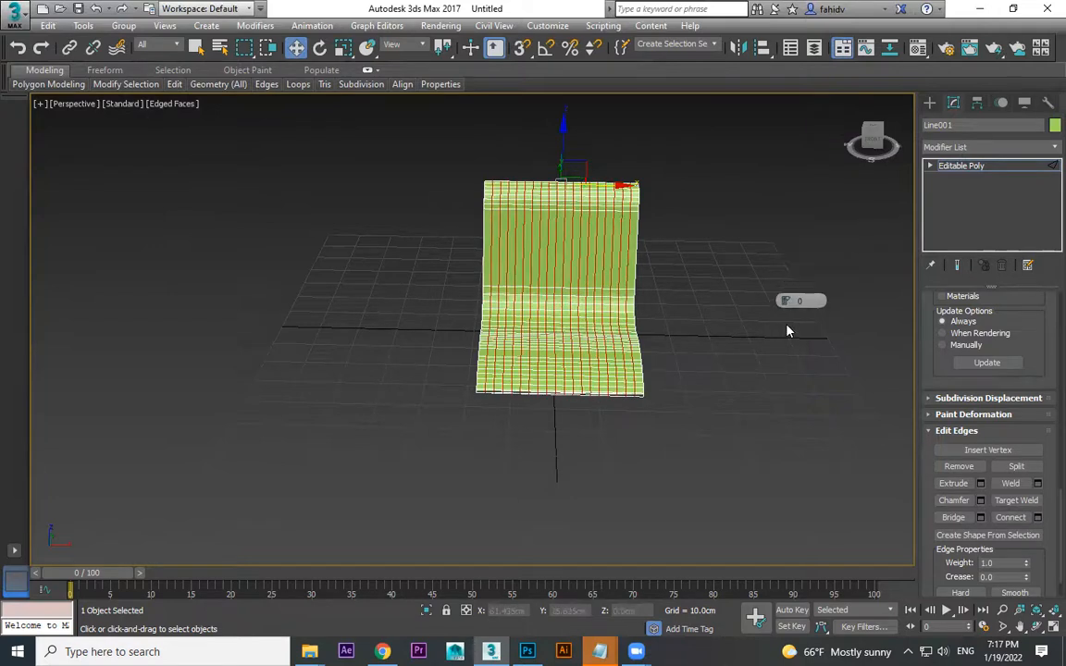
pyautogui.click(785, 440)
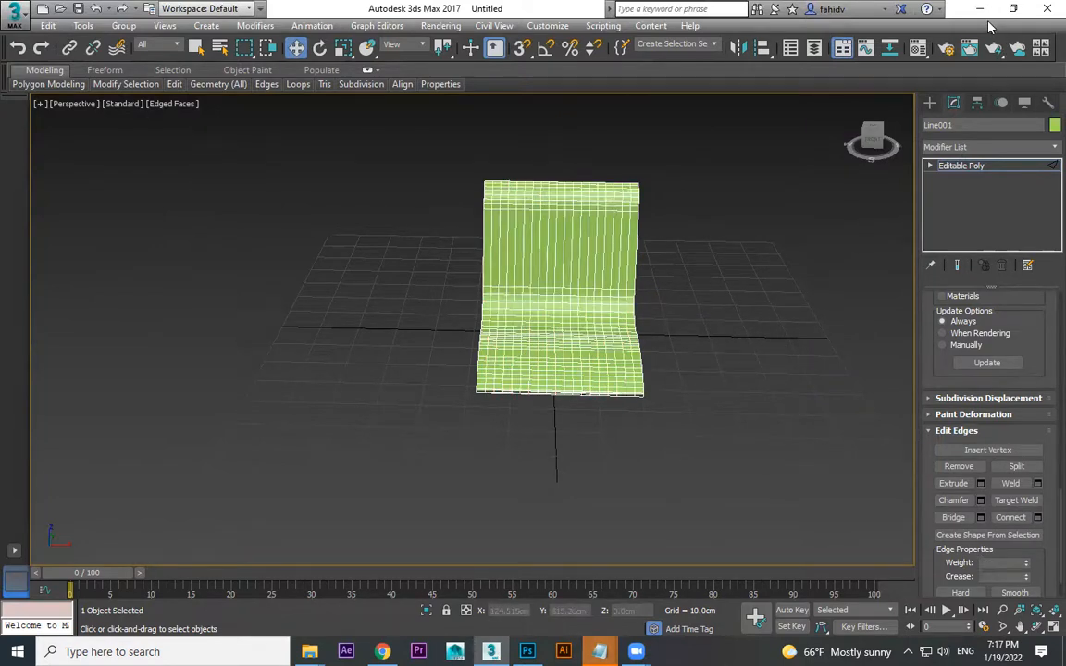
pyautogui.click(929, 103)
pyautogui.click(723, 328)
pyautogui.scroll(3, 647, 286)
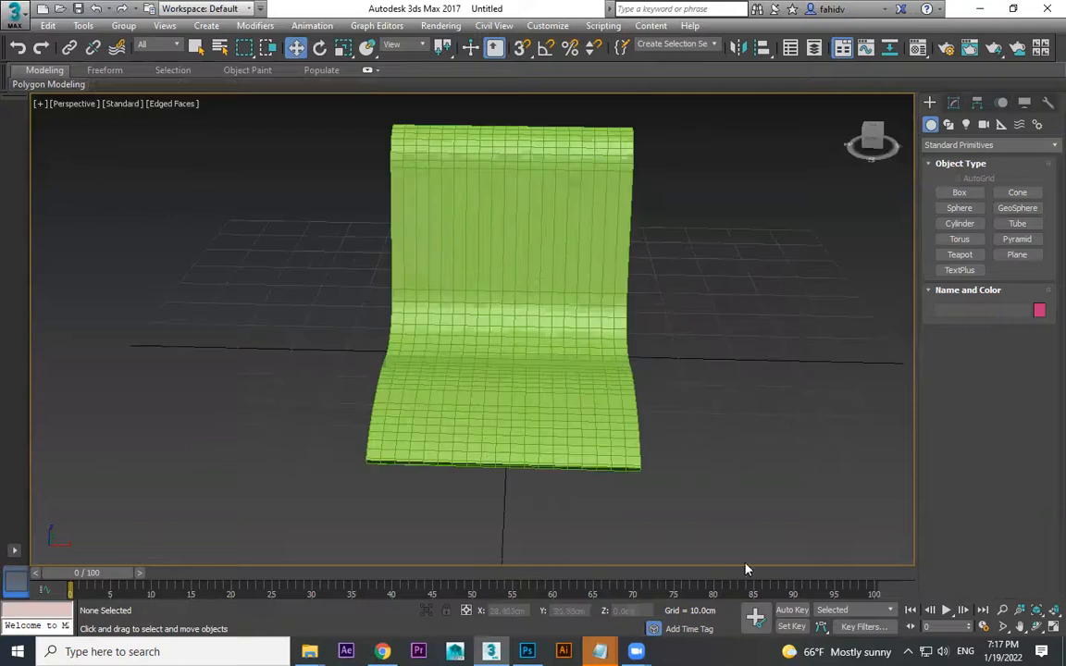
# Switch to Notepad, add a line above FFD MODIFIER noting that CONNECT is to add divisions, and return to 3ds Max
pyautogui.moveTo(600, 651)
pyautogui.click(648, 604)
pyautogui.click(408, 321)
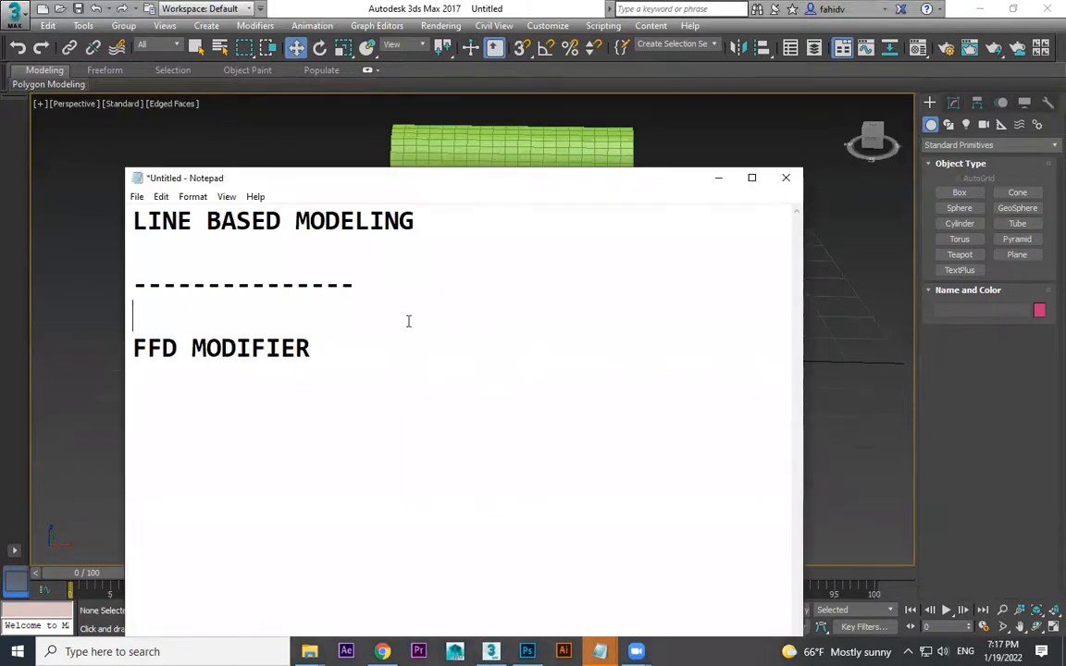
pyautogui.write('CONNECT')
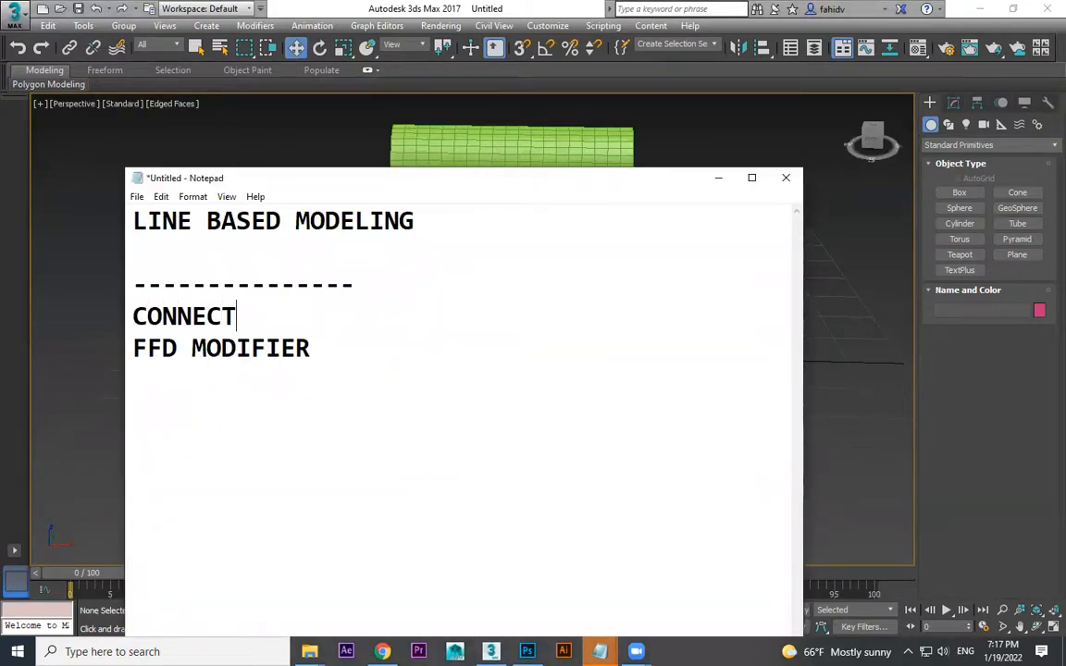
pyautogui.write(' -  to add d')
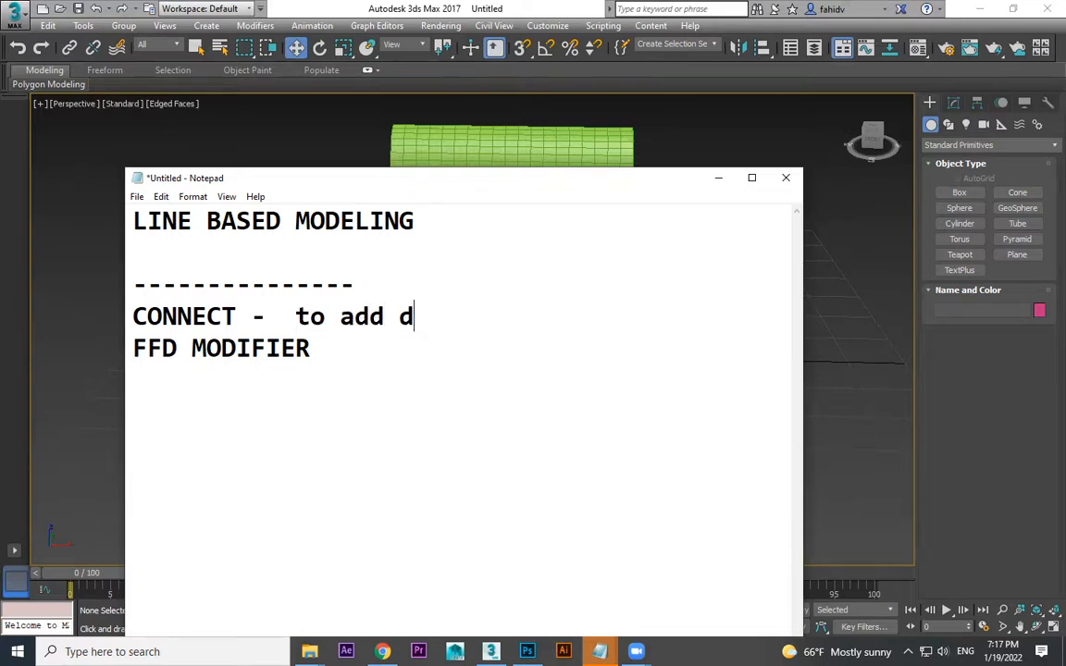
pyautogui.write('ivisio')
pyautogui.click(719, 178)
# In the Left view, start a line with a front leg about 24 cm long up to the seat, continuing along the seat's underside
pyautogui.keyDown('alt'); pyautogui.moveTo(538, 290); pyautogui.dragTo(702, 214, button='middle'); pyautogui.keyUp('alt')
pyautogui.click(620, 294)
pyautogui.keyDown('alt'); pyautogui.moveTo(572, 295); pyautogui.dragTo(625, 349, button='middle'); pyautogui.keyUp('alt')
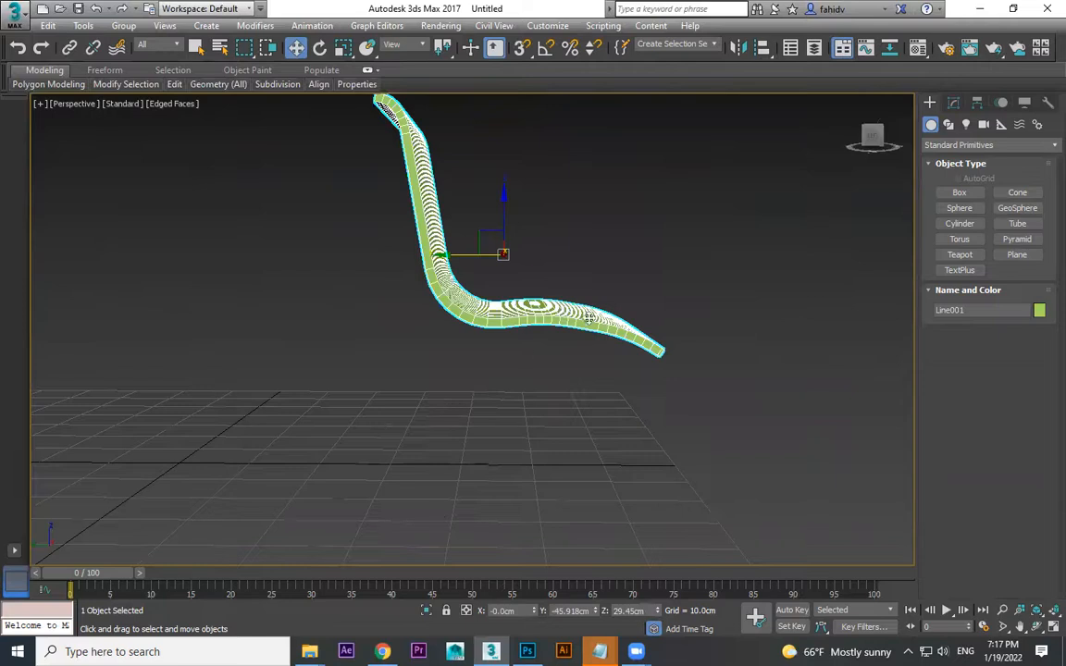
pyautogui.click(948, 124)
pyautogui.click(960, 204)
pyautogui.press('l')
pyautogui.moveTo(675, 341); pyautogui.dragTo(607, 147, button='middle')
pyautogui.scroll(-3, 694, 345)
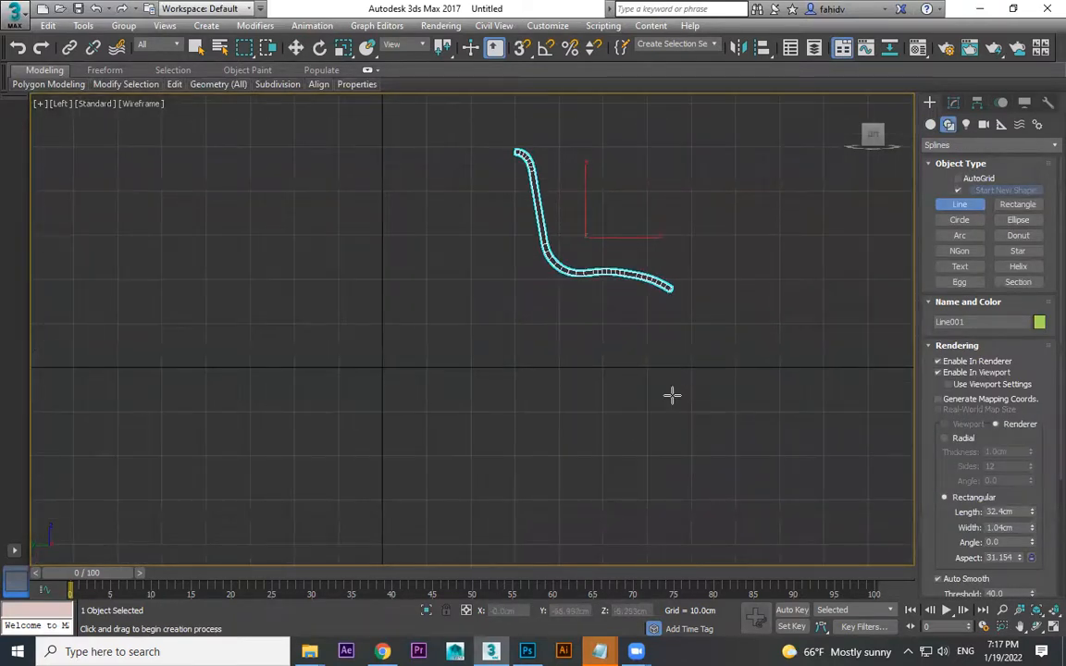
pyautogui.click(672, 389)
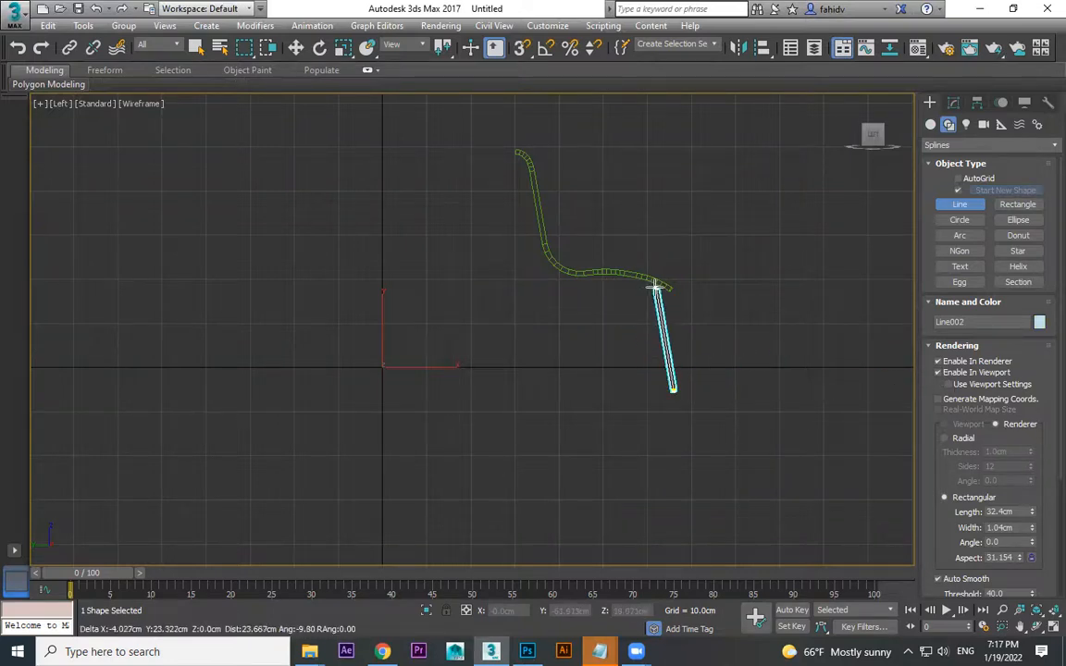
pyautogui.click(652, 286)
pyautogui.scroll(3, 609, 278)
pyautogui.click(591, 244)
pyautogui.click(483, 252)
# Complete the leg line with a splayed rear leg about 27 cm long ending level with the front foot
pyautogui.scroll(-2, 416, 509)
pyautogui.click(463, 501)
pyautogui.rightClick(381, 547)
pyautogui.scroll(-3, 436, 514)
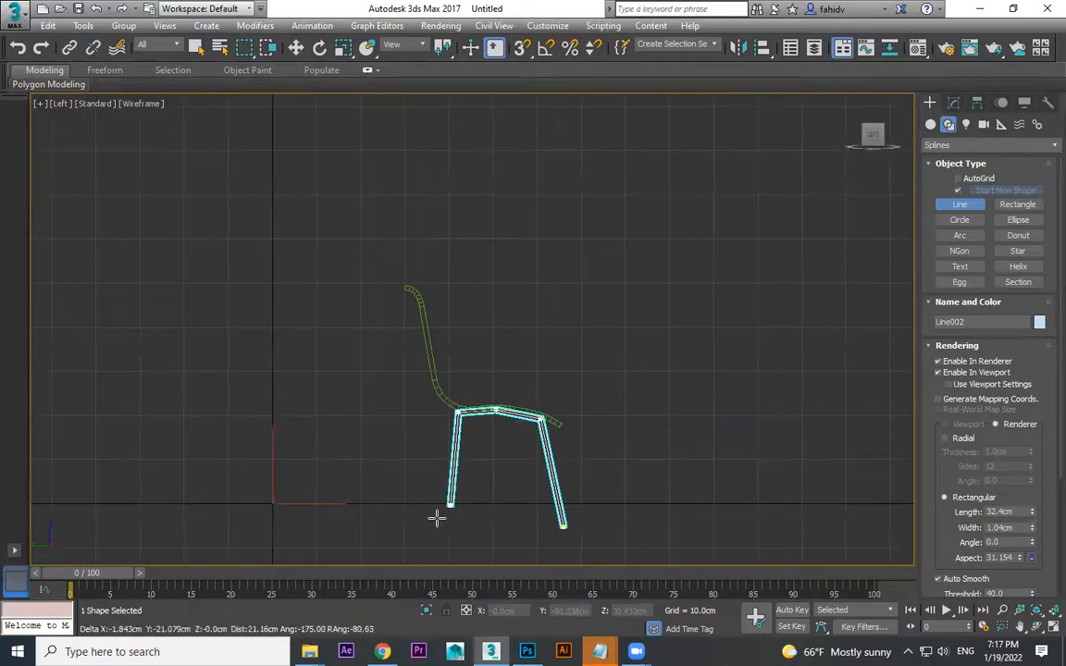
pyautogui.scroll(4, 430, 433)
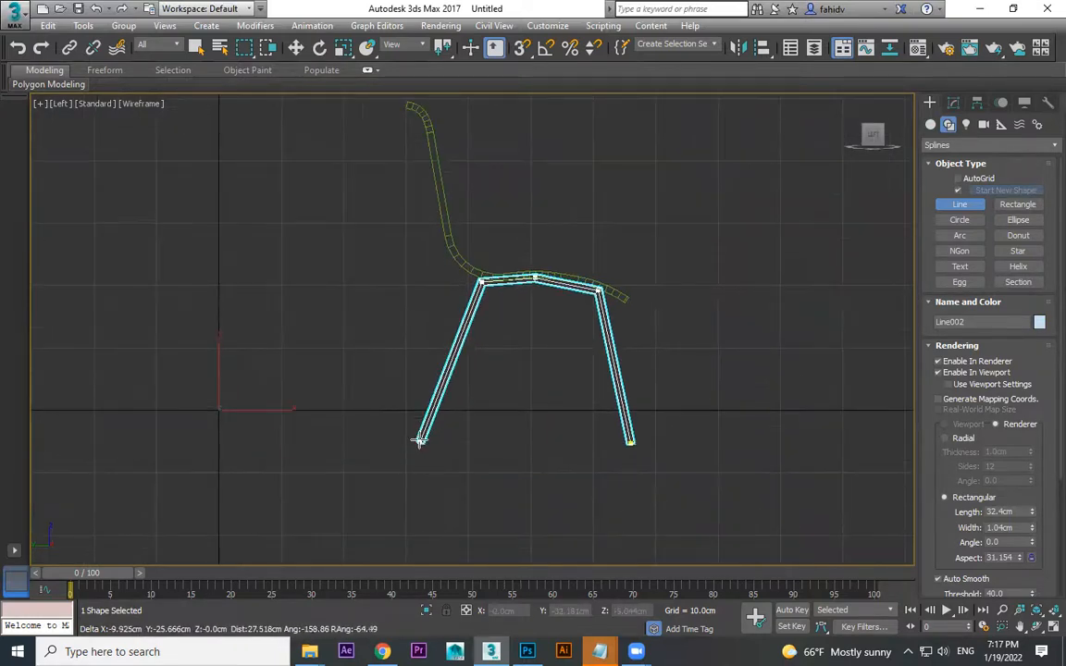
pyautogui.click(426, 443)
pyautogui.rightClick(802, 413)
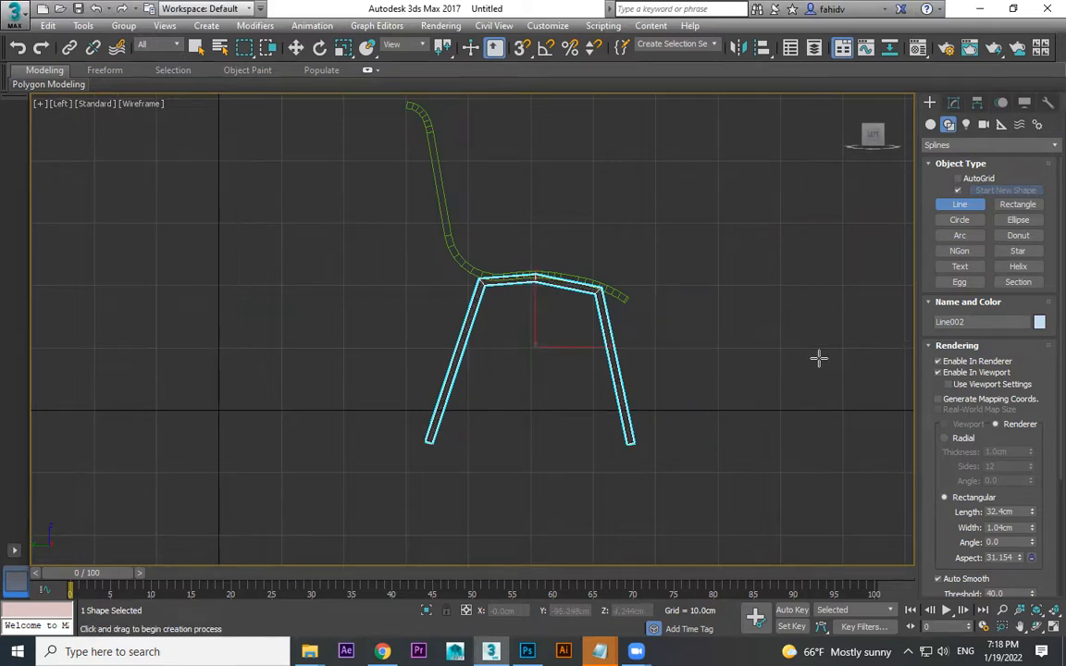
# Switch to the Perspective view and change the leg line's rendered cross-section from rectangular to radial
pyautogui.press('p')
pyautogui.keyDown('alt'); pyautogui.moveTo(797, 400); pyautogui.dragTo(638, 398, button='middle'); pyautogui.keyUp('alt')
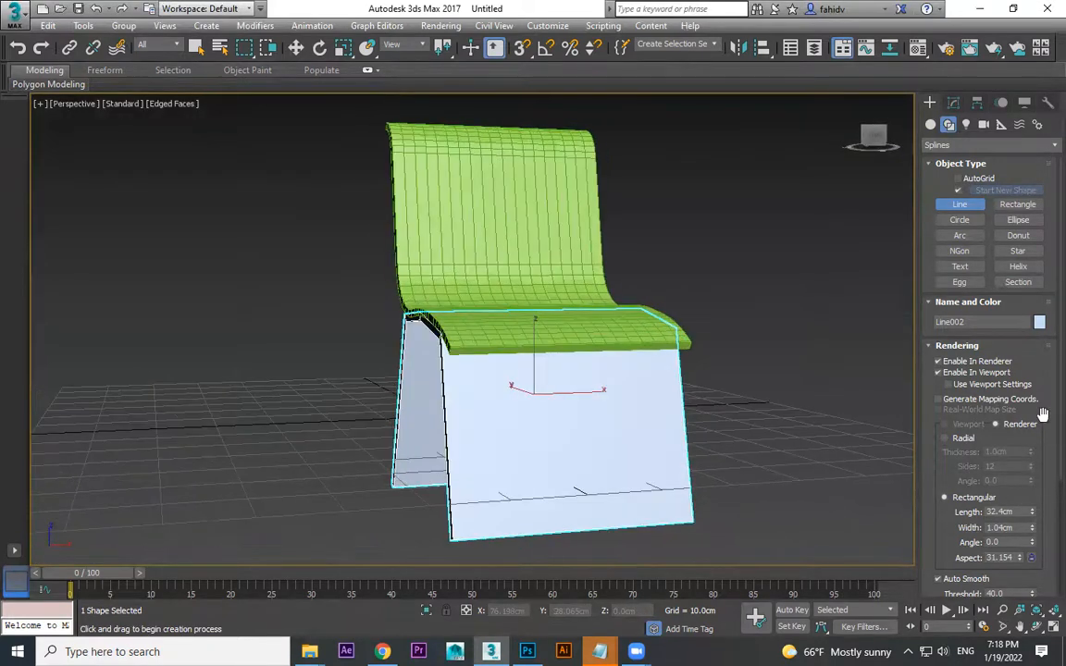
pyautogui.click(963, 438)
pyautogui.moveTo(704, 426)
pyautogui.keyDown('alt'); pyautogui.mouseDown(button='middle')
pyautogui.moveTo(618, 427)
pyautogui.moveTo(621, 409)
pyautogui.moveTo(633, 430)
pyautogui.mouseUp(button='middle'); pyautogui.keyUp('alt')
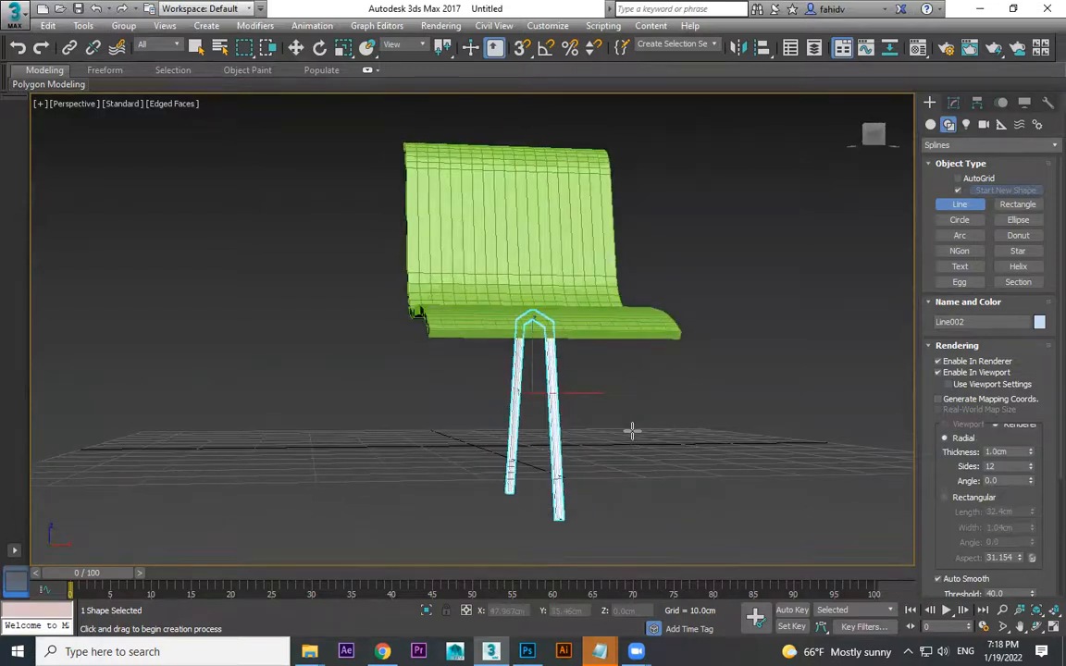
# In the Left view, move the seat shell and leg line together upward until the feet rest on the ground line
pyautogui.press('l')
pyautogui.scroll(-2, 685, 390)
pyautogui.press('w')
pyautogui.moveTo(781, 181); pyautogui.dragTo(518, 396)
pyautogui.moveTo(571, 262); pyautogui.dragTo(579, 232)
pyautogui.scroll(5, 530, 407)
pyautogui.moveTo(626, 451); pyautogui.dragTo(318, 407, button='middle')
pyautogui.scroll(-1, 398, 398)
pyautogui.scroll(-3, 434, 239)
pyautogui.moveTo(459, 250); pyautogui.dragTo(470, 364, button='middle')
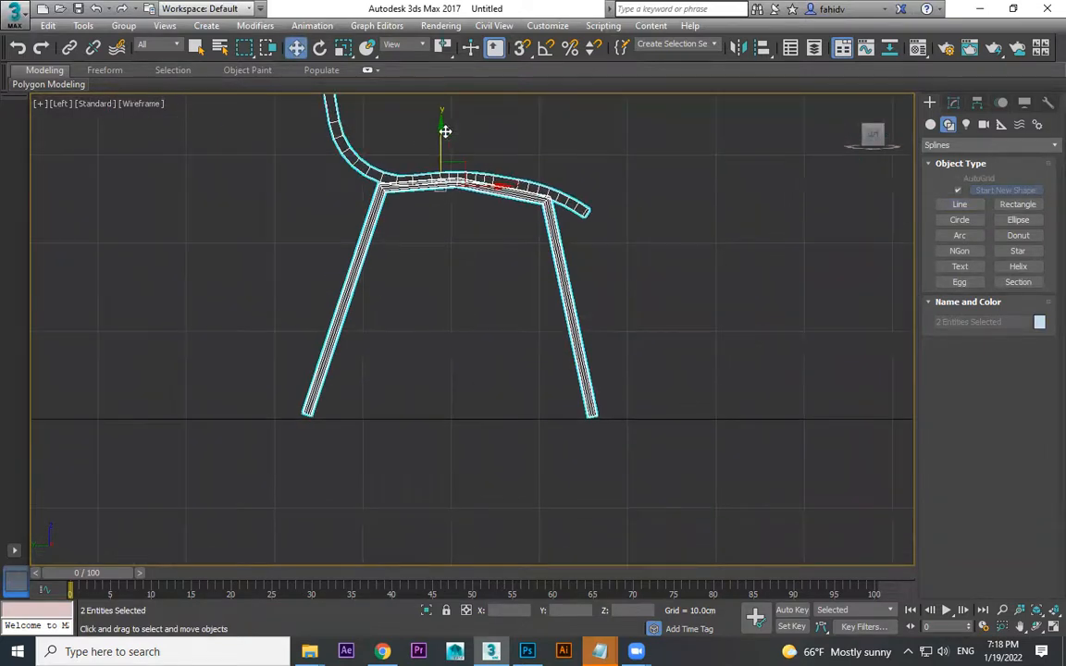
pyautogui.moveTo(440, 129); pyautogui.dragTo(443, 130)
pyautogui.moveTo(471, 307); pyautogui.dragTo(652, 196, button='middle')
pyautogui.scroll(3, 565, 320)
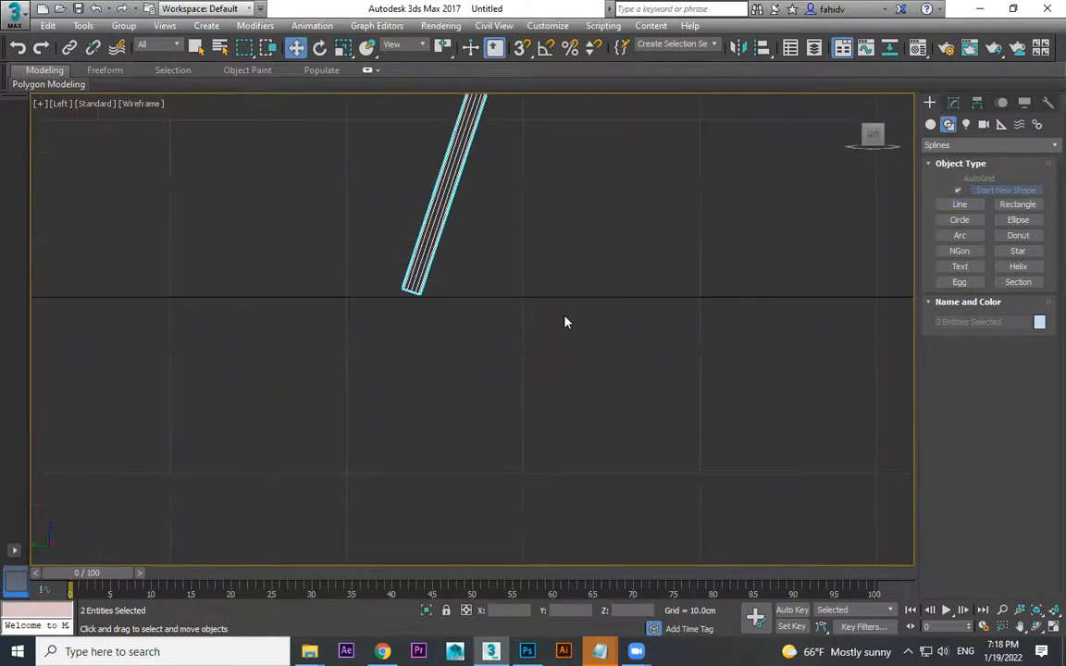
# Lower the rear leg's bottom vertex slightly to align the foot with the ground line
pyautogui.click(448, 181)
pyautogui.click(953, 103)
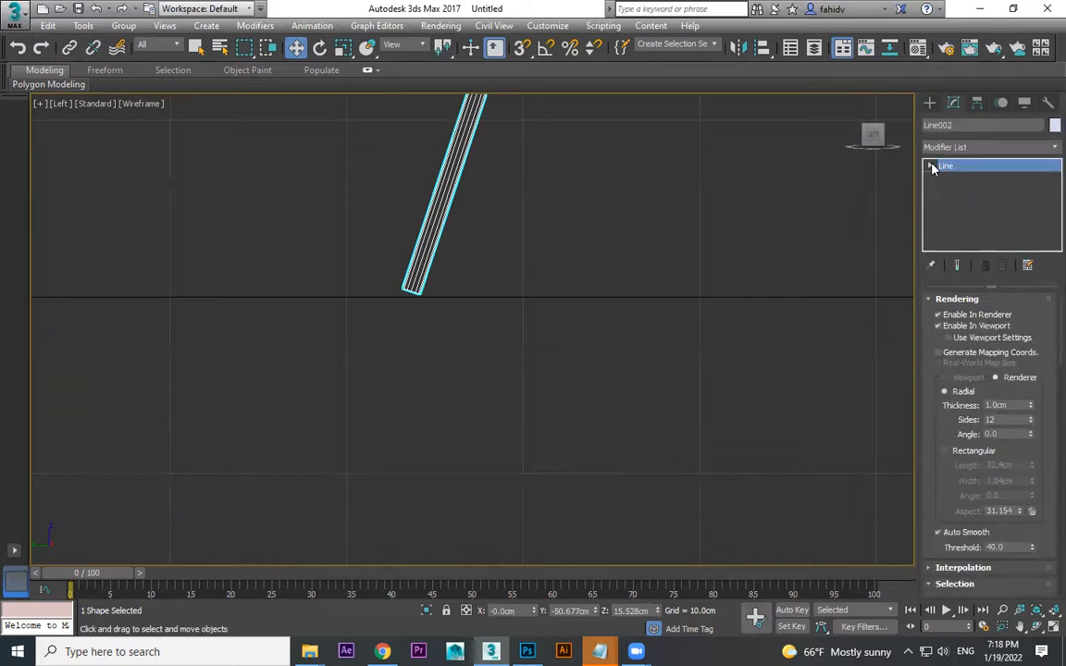
pyautogui.press('1')
pyautogui.click(410, 294)
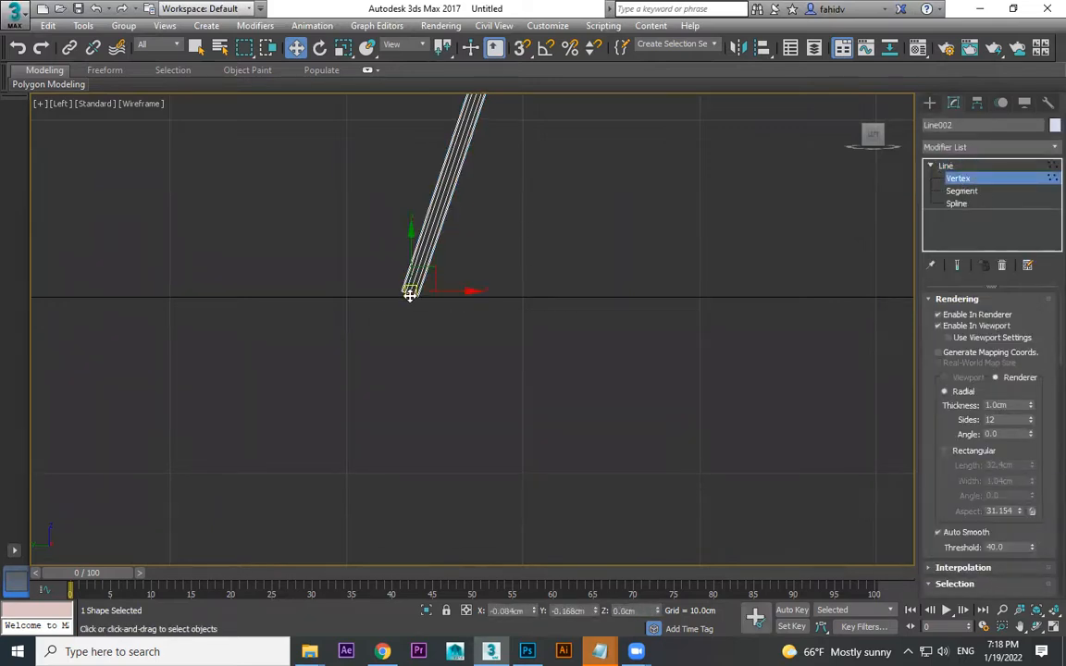
pyautogui.moveTo(410, 296); pyautogui.dragTo(410, 297)
# Leave vertex editing, return to the Perspective view and set the leg line's radial thickness to 1.55 cm
pyautogui.press('p')
pyautogui.scroll(-3, 600, 326)
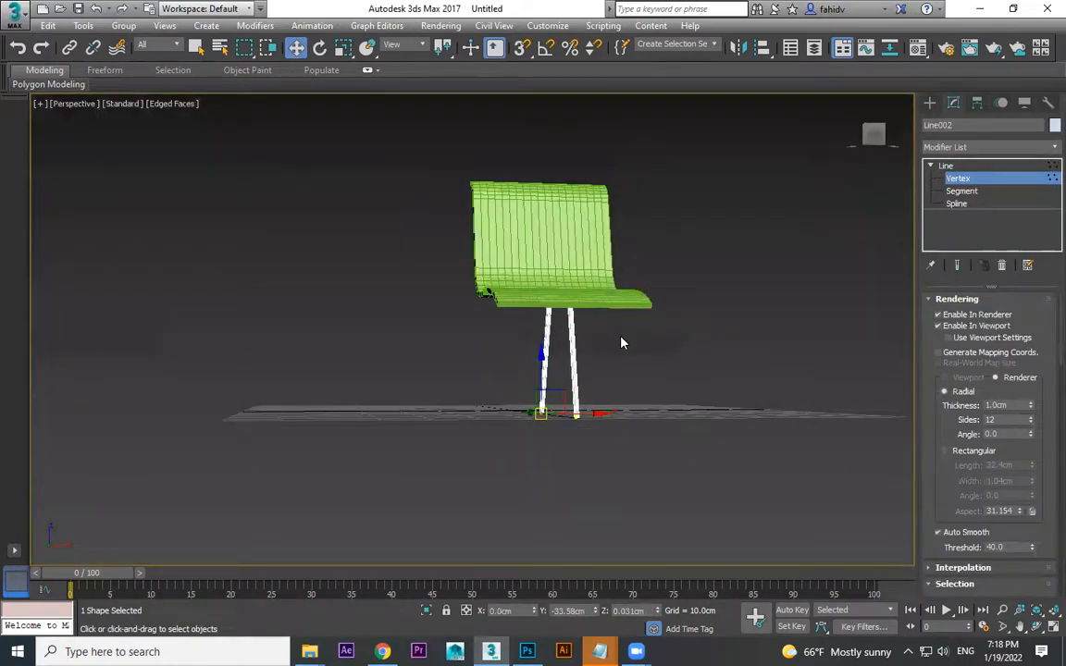
pyautogui.scroll(5, 624, 340)
pyautogui.click(929, 103)
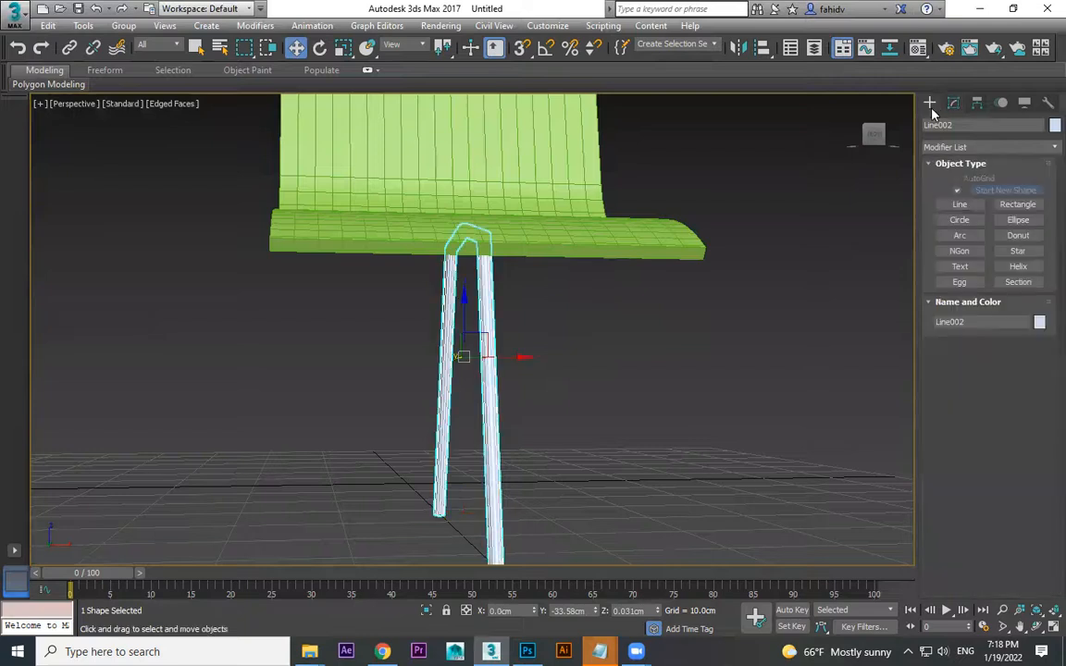
pyautogui.click(954, 104)
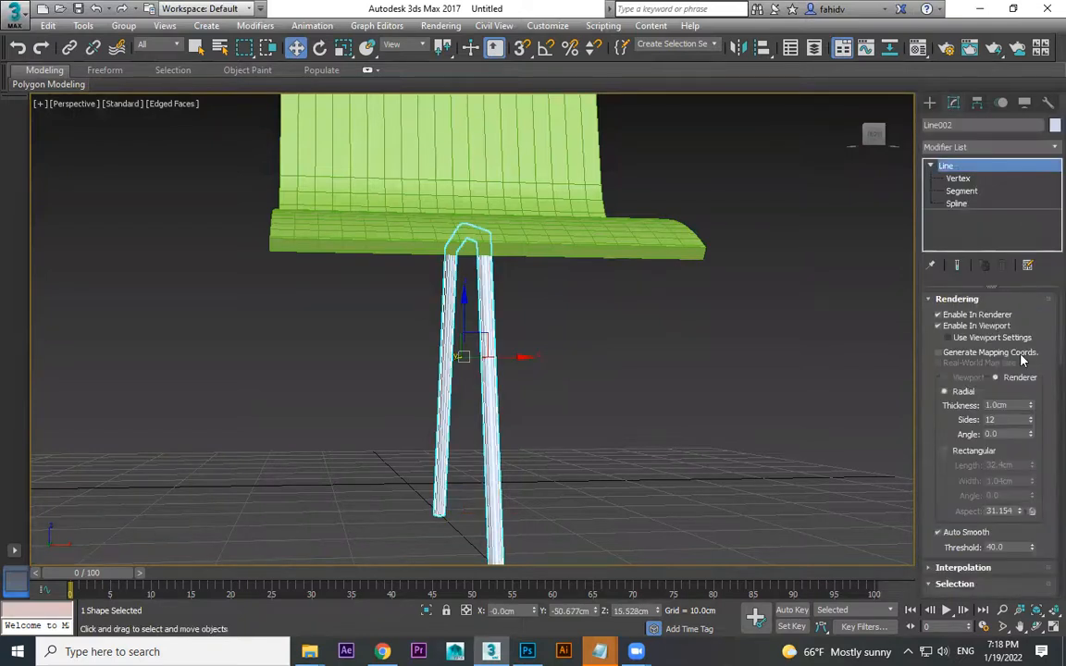
pyautogui.moveTo(1033, 406); pyautogui.dragTo(1023, 366)
# Move the leg frame along X to about -12.4 cm, under one side of the seat
pyautogui.moveTo(509, 360); pyautogui.dragTo(366, 354)
pyautogui.keyDown('alt'); pyautogui.moveTo(397, 349); pyautogui.dragTo(501, 362, button='middle'); pyautogui.keyUp('alt')
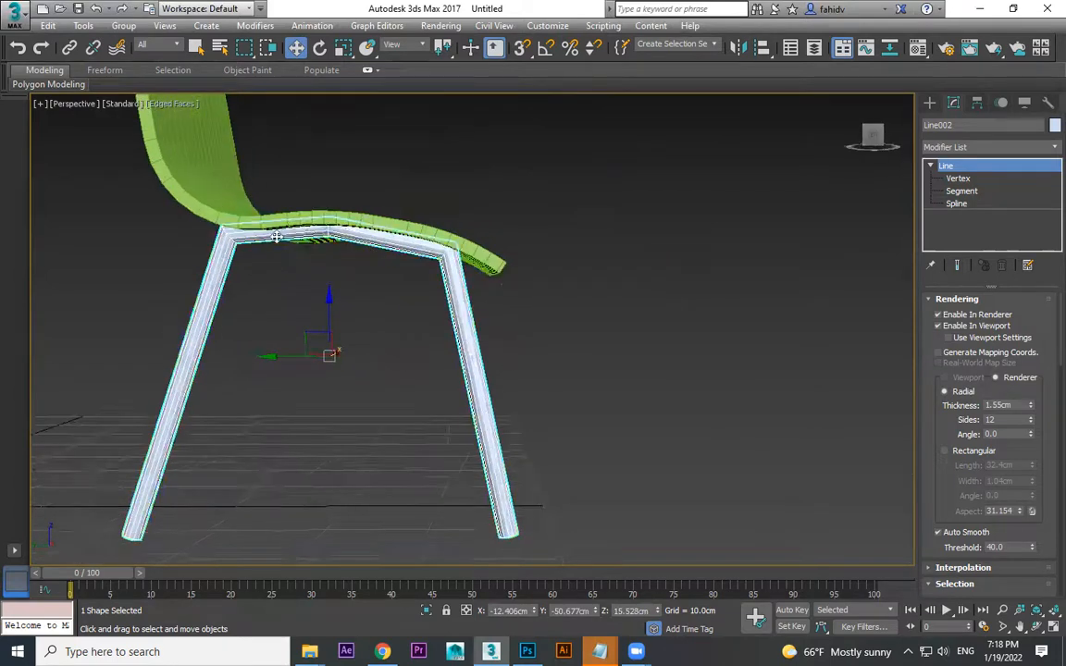
pyautogui.scroll(2, 409, 280)
pyautogui.keyDown('alt'); pyautogui.moveTo(411, 280); pyautogui.dragTo(443, 265, button='middle'); pyautogui.keyUp('alt')
# Fillet the leg line's front top corner and the middle vertex under the seat into smooth curves
pyautogui.click(958, 177)
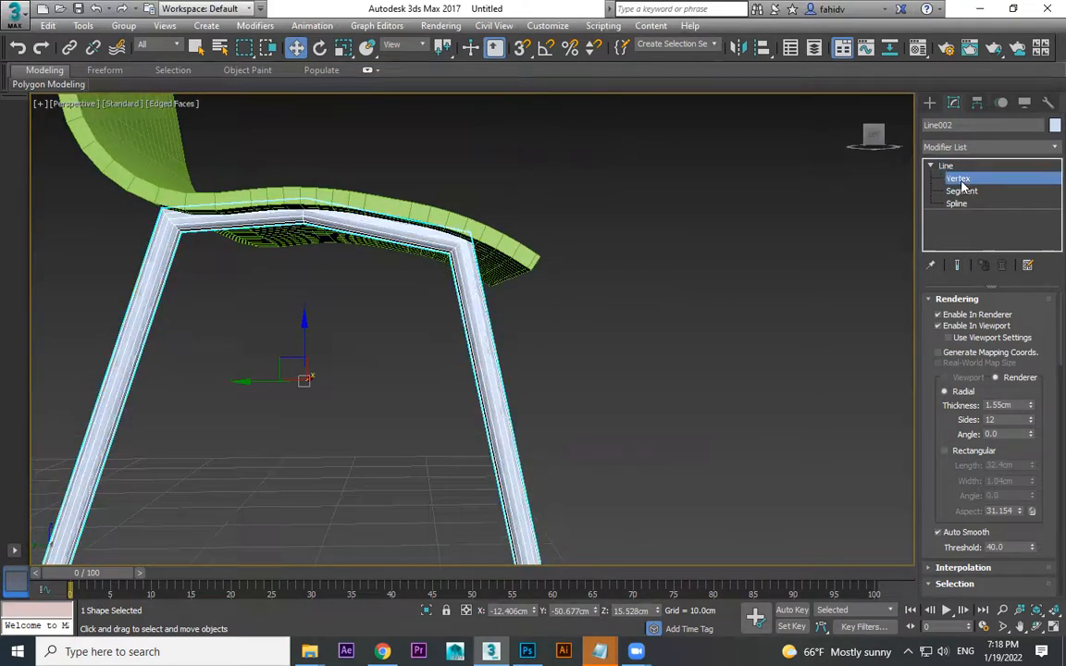
pyautogui.moveTo(417, 200); pyautogui.dragTo(416, 197)
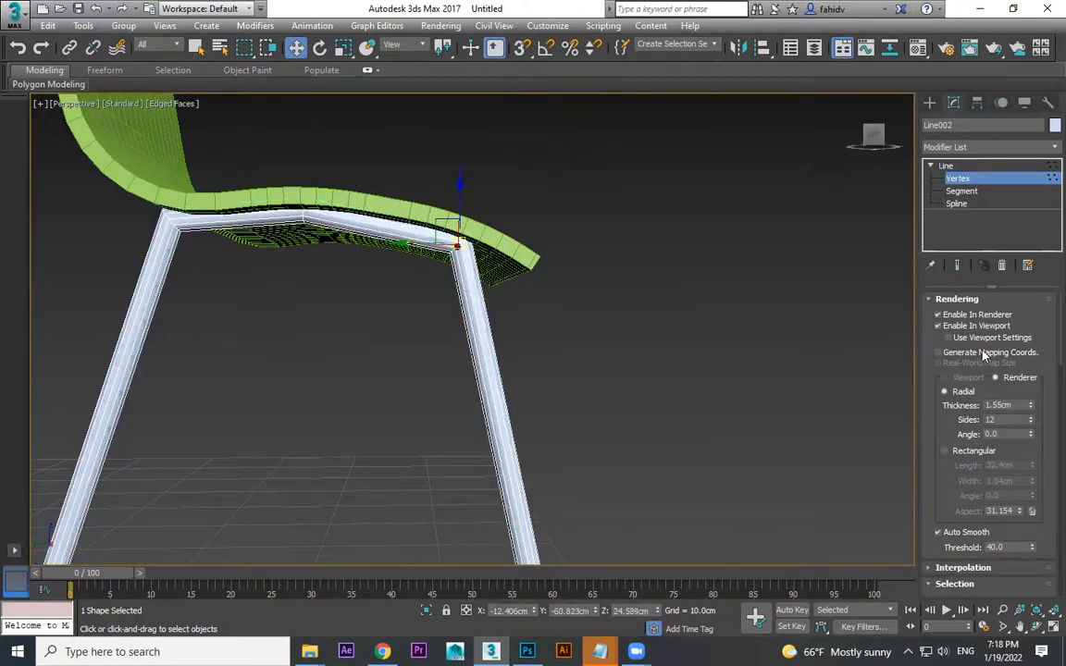
pyautogui.scroll(-10, 972, 560)
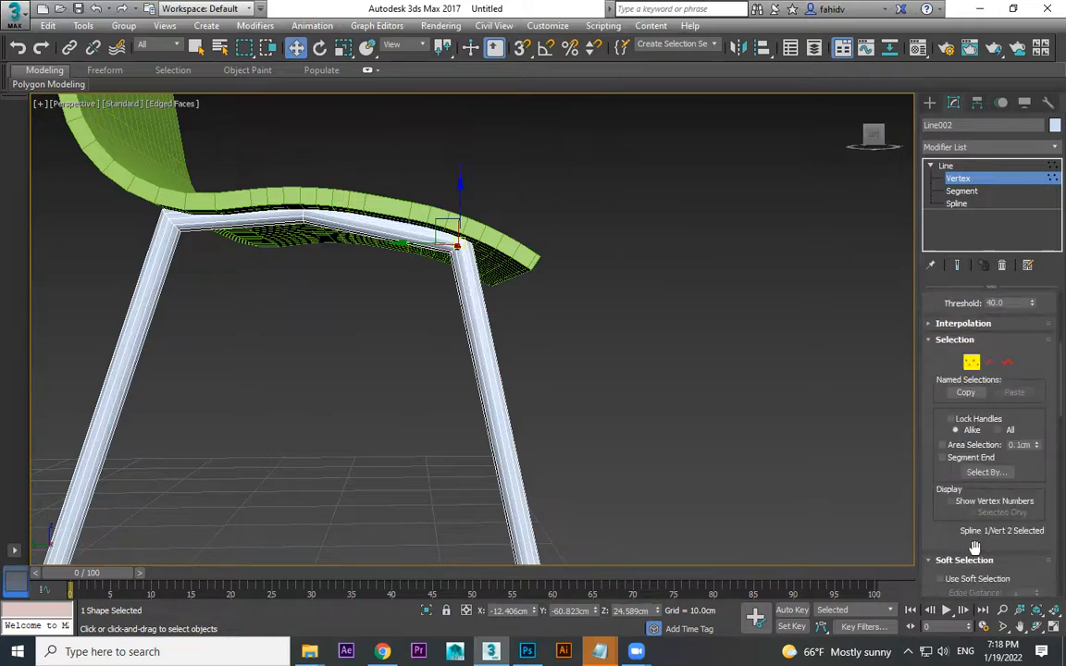
pyautogui.scroll(-6, 975, 555)
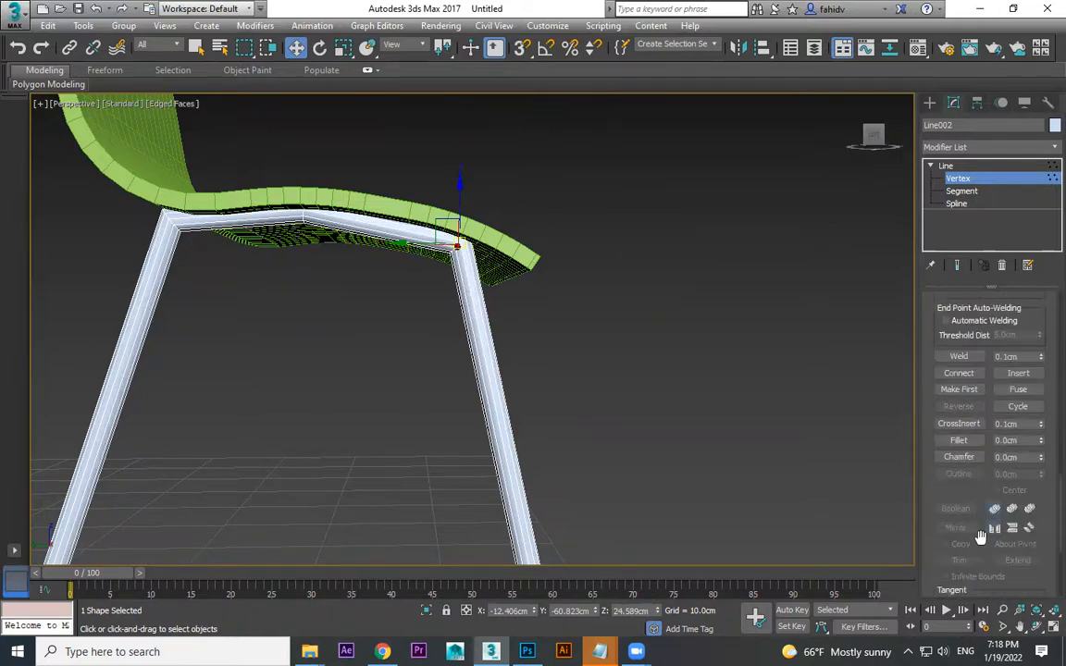
pyautogui.click(972, 441)
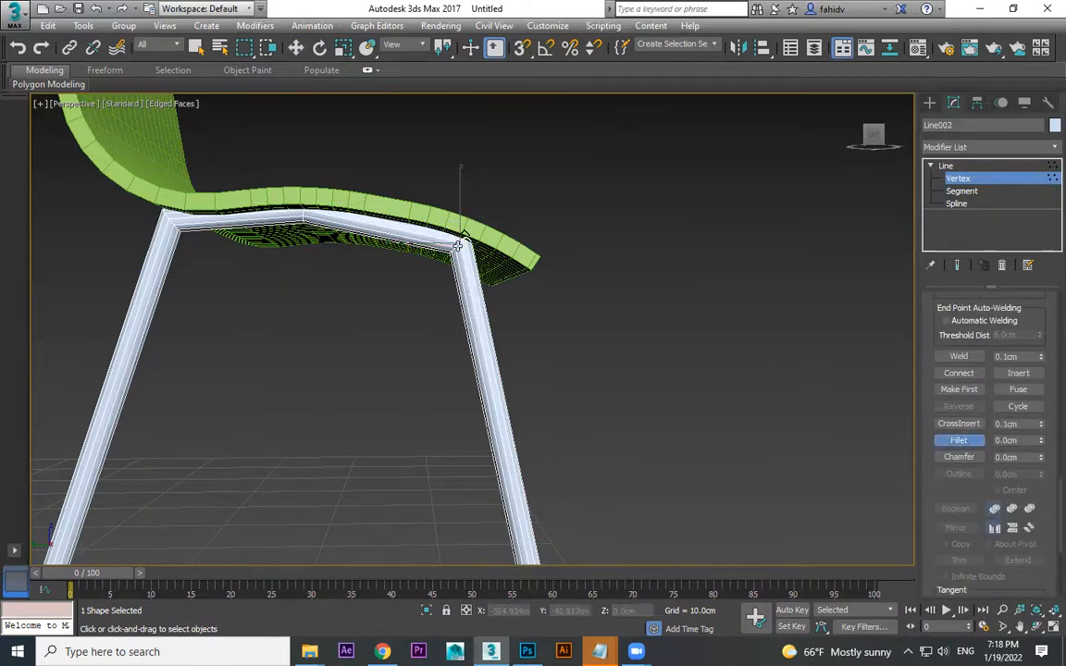
pyautogui.moveTo(434, 259)
pyautogui.mouseDown()
pyautogui.moveTo(437, 242)
pyautogui.moveTo(459, 269)
pyautogui.moveTo(436, 257)
pyautogui.mouseUp()
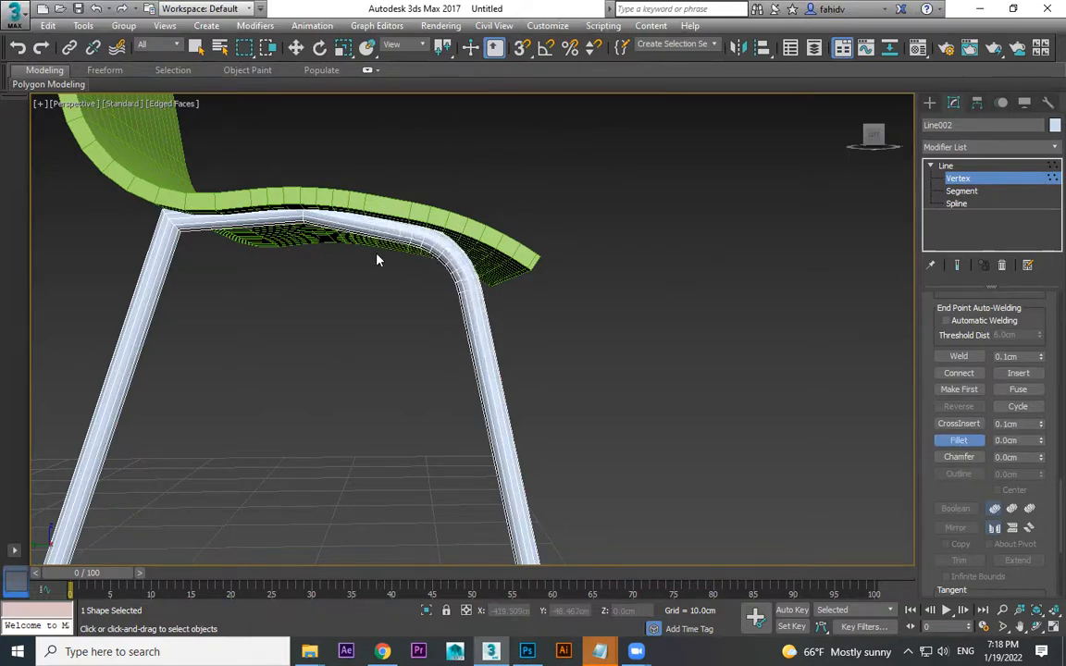
pyautogui.click(301, 205)
pyautogui.moveTo(266, 211); pyautogui.dragTo(214, 238)
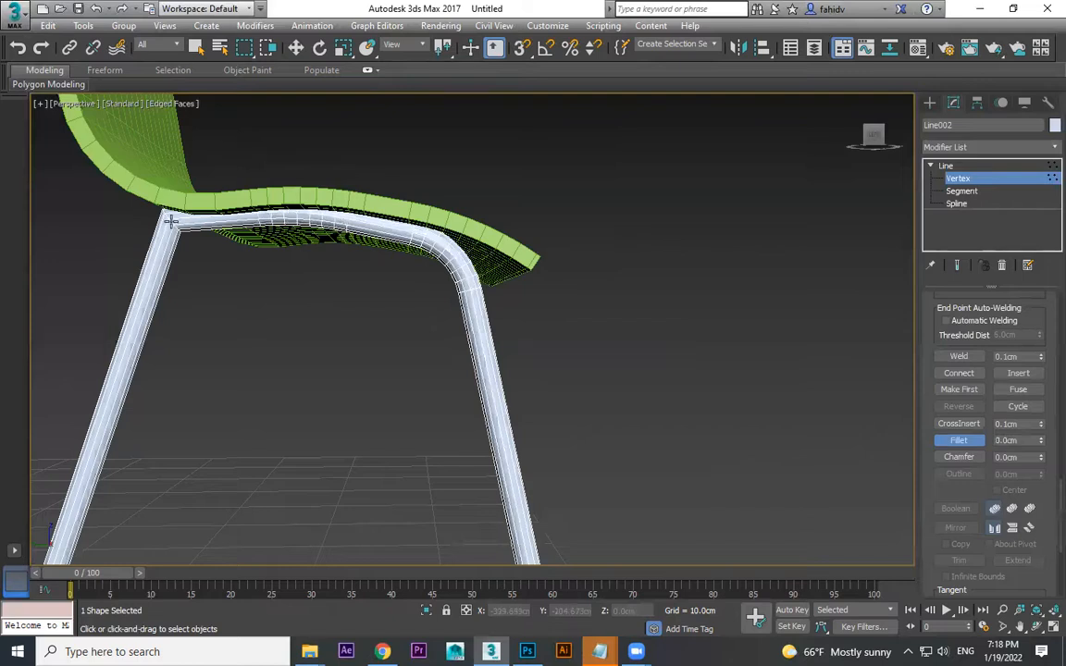
# Fillet the leg line's rear top corner by about 1.67 cm and finish editing the line
pyautogui.keyDown('alt'); pyautogui.moveTo(216, 276); pyautogui.dragTo(193, 262, button='middle'); pyautogui.keyUp('alt')
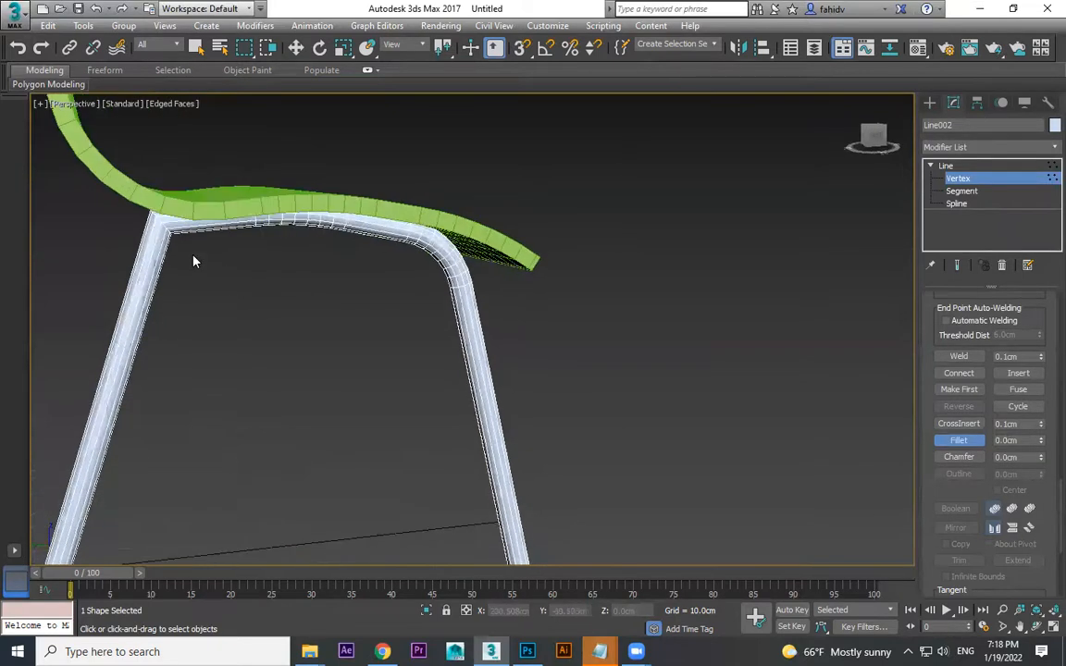
pyautogui.moveTo(160, 223); pyautogui.dragTo(181, 219)
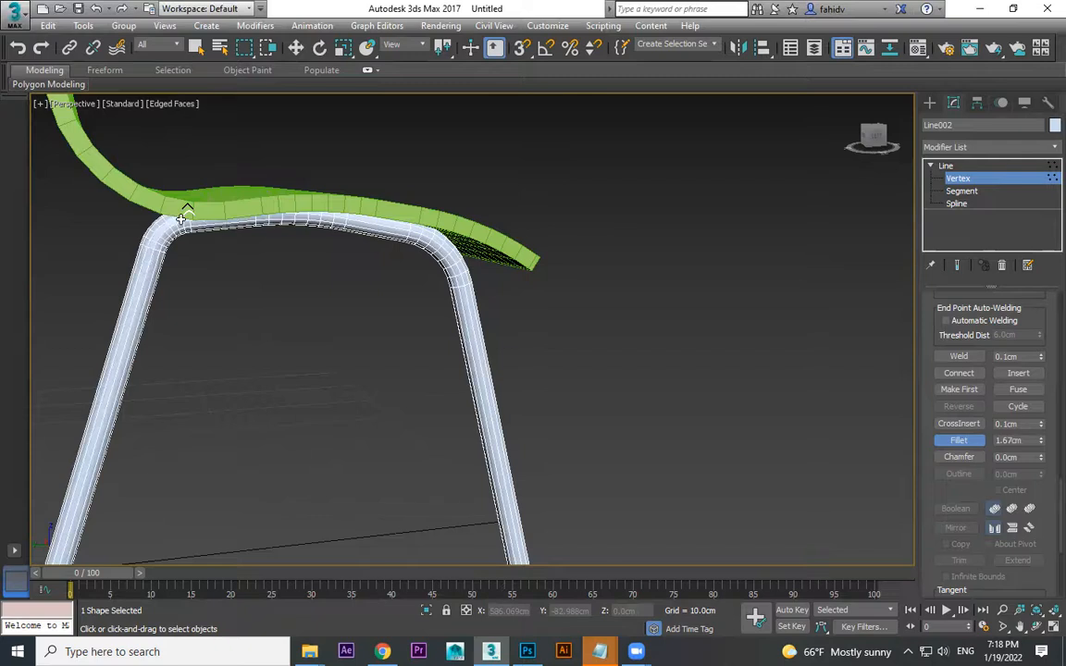
pyautogui.scroll(-5, 386, 349)
pyautogui.keyDown('alt'); pyautogui.moveTo(386, 350); pyautogui.dragTo(274, 357, button='middle'); pyautogui.keyUp('alt')
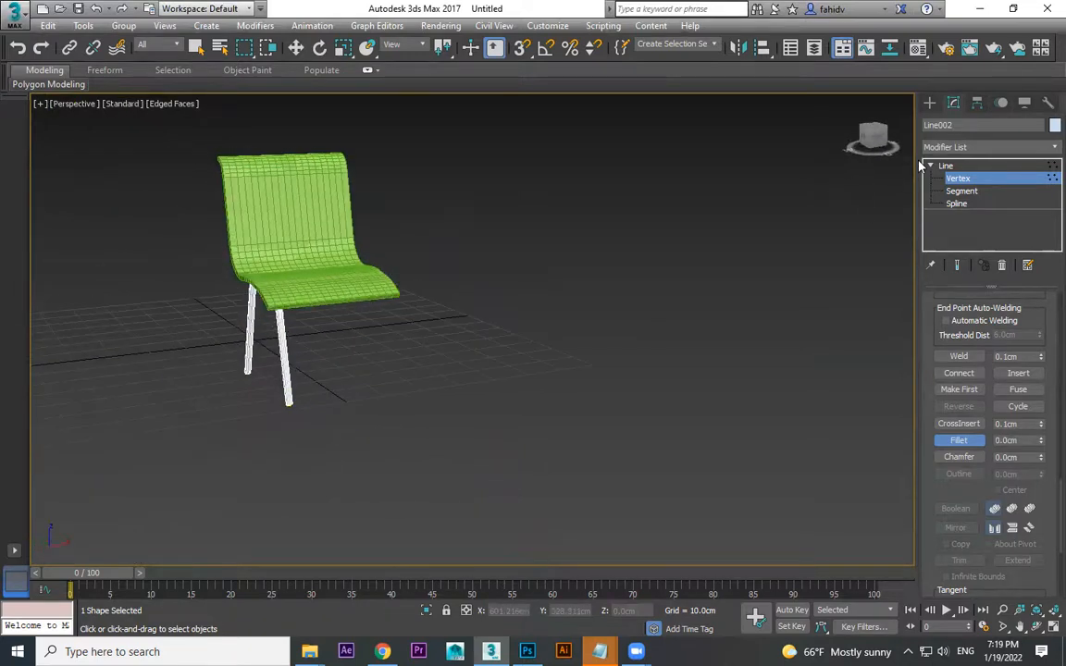
pyautogui.scroll(-2, 827, 144)
pyautogui.click(930, 101)
pyautogui.click(421, 361)
# Clone the leg frame along X to the opposite side under the seat, with edged faces turned off
pyautogui.scroll(4, 422, 362)
pyautogui.moveTo(421, 361)
pyautogui.keyDown('alt'); pyautogui.mouseDown(button='middle')
pyautogui.moveTo(336, 350)
pyautogui.moveTo(488, 408)
pyautogui.moveTo(326, 416)
pyautogui.moveTo(526, 424)
pyautogui.moveTo(360, 431)
pyautogui.moveTo(320, 399)
pyautogui.mouseUp(button='middle'); pyautogui.keyUp('alt')
pyautogui.press('F3')
pyautogui.press('F3')
pyautogui.click(242, 433)
pyautogui.keyDown('alt'); pyautogui.moveTo(243, 432); pyautogui.dragTo(251, 435, button='middle'); pyautogui.keyUp('alt')
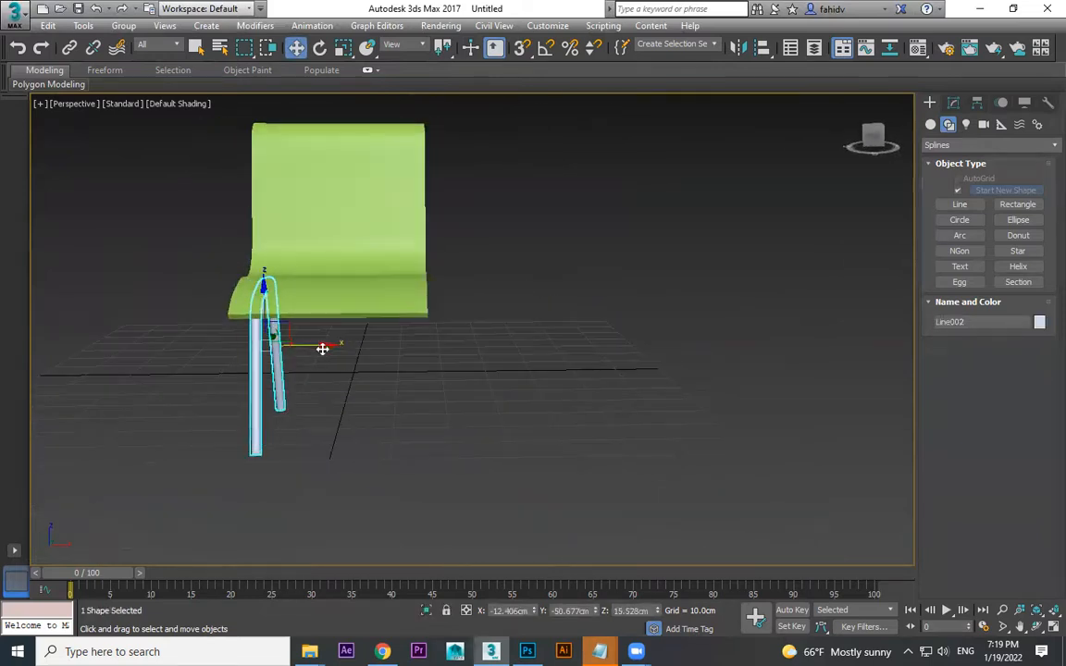
pyautogui.keyDown('shift'); pyautogui.moveTo(322, 347); pyautogui.dragTo(464, 346); pyautogui.keyUp('shift')
pyautogui.click(537, 388)
pyautogui.click(538, 428)
pyautogui.moveTo(538, 429)
pyautogui.keyDown('alt'); pyautogui.mouseDown(button='middle')
pyautogui.moveTo(533, 445)
pyautogui.moveTo(643, 457)
pyautogui.moveTo(607, 487)
pyautogui.moveTo(400, 375)
pyautogui.mouseUp(button='middle'); pyautogui.keyUp('alt')
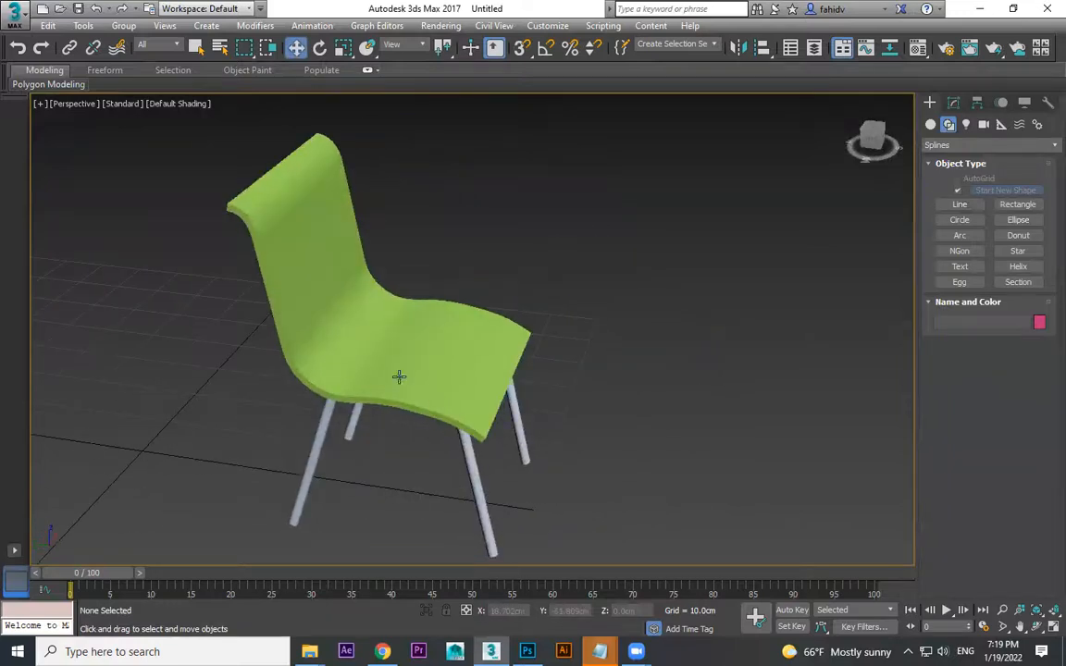
# Select the green seat shell and convert it to an Editable Poly
pyautogui.click(314, 228)
pyautogui.keyDown('alt'); pyautogui.moveTo(309, 239); pyautogui.dragTo(401, 216, button='middle'); pyautogui.keyUp('alt')
pyautogui.rightClick(368, 179)
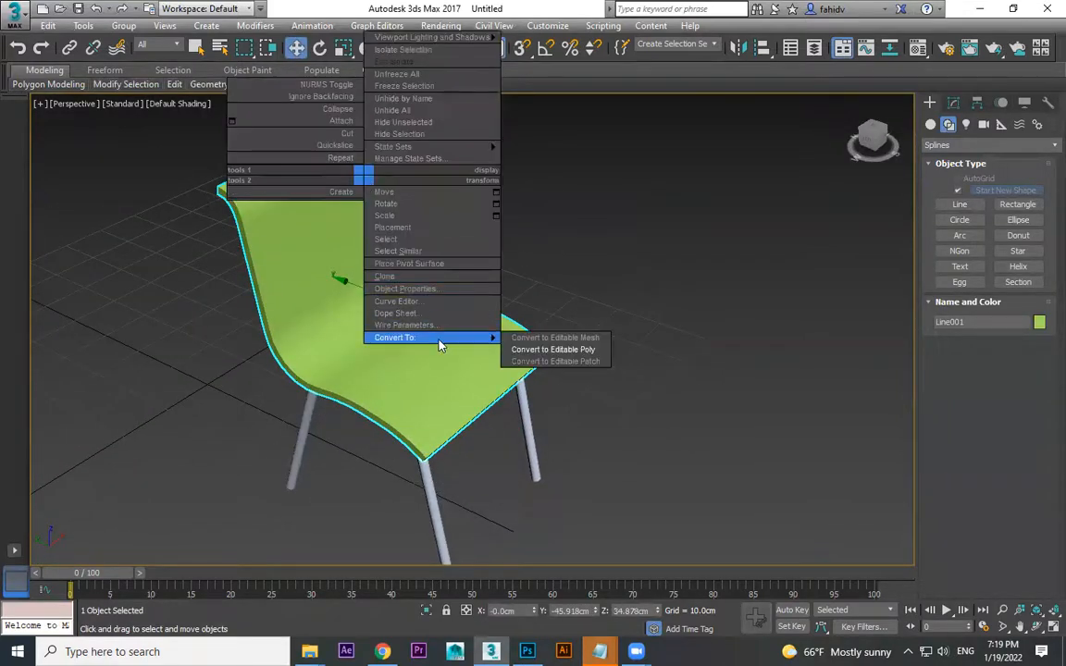
pyautogui.click(518, 342)
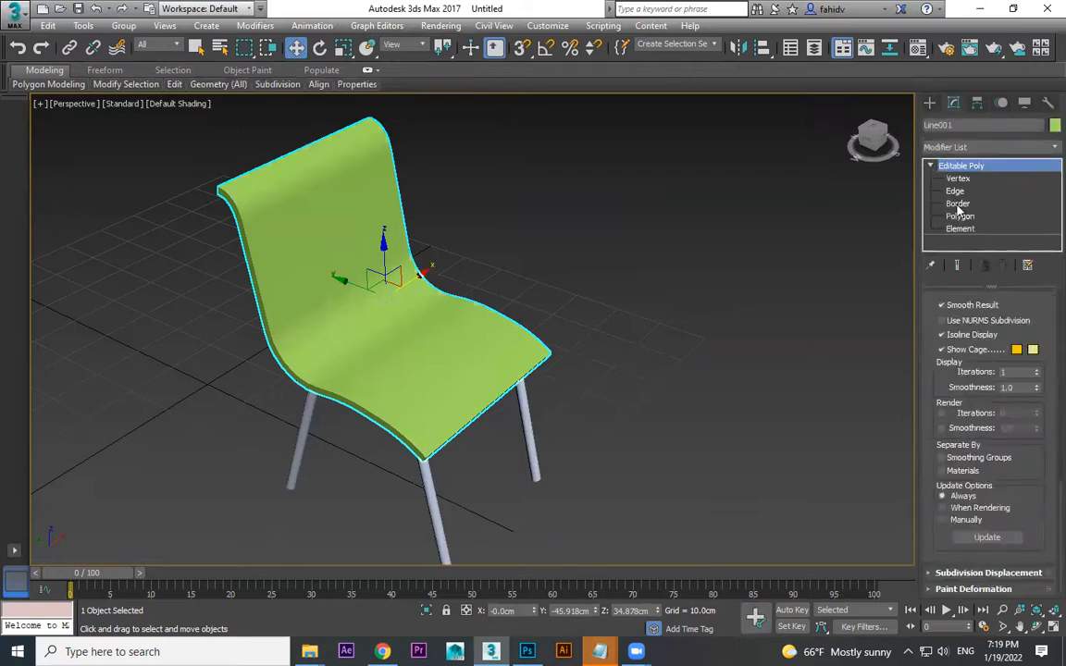
# Enter polygon editing on the seat shell and turn on the edged-faces display
pyautogui.click(960, 216)
pyautogui.keyDown('alt'); pyautogui.moveTo(519, 278); pyautogui.dragTo(492, 253, button='middle'); pyautogui.keyUp('alt')
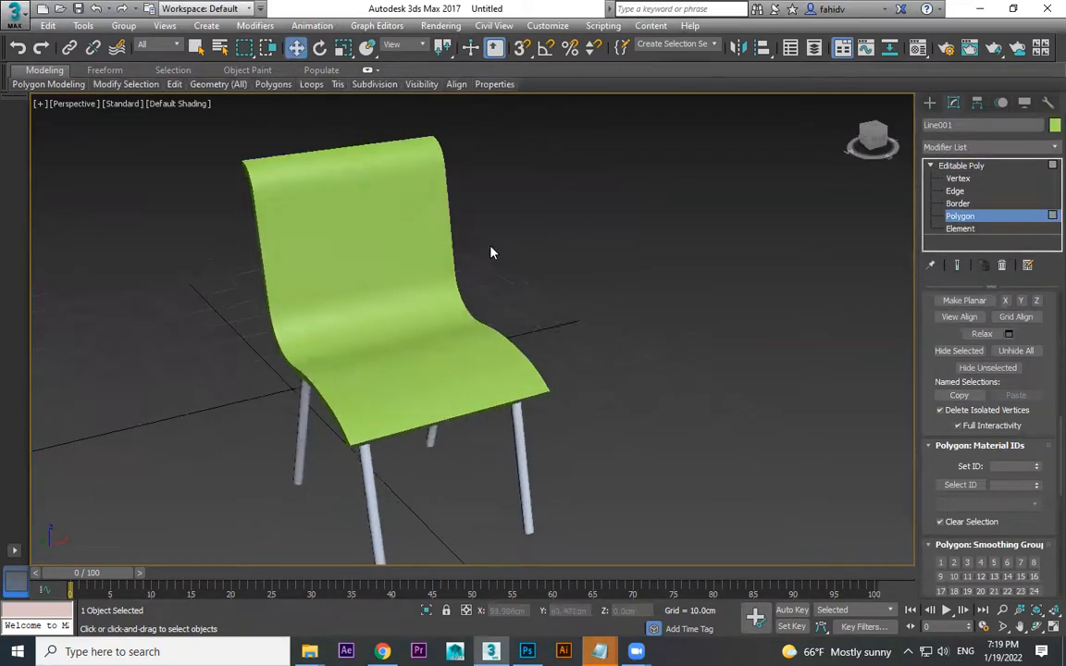
pyautogui.press('F3')
pyautogui.press('F3')
pyautogui.press('F4')
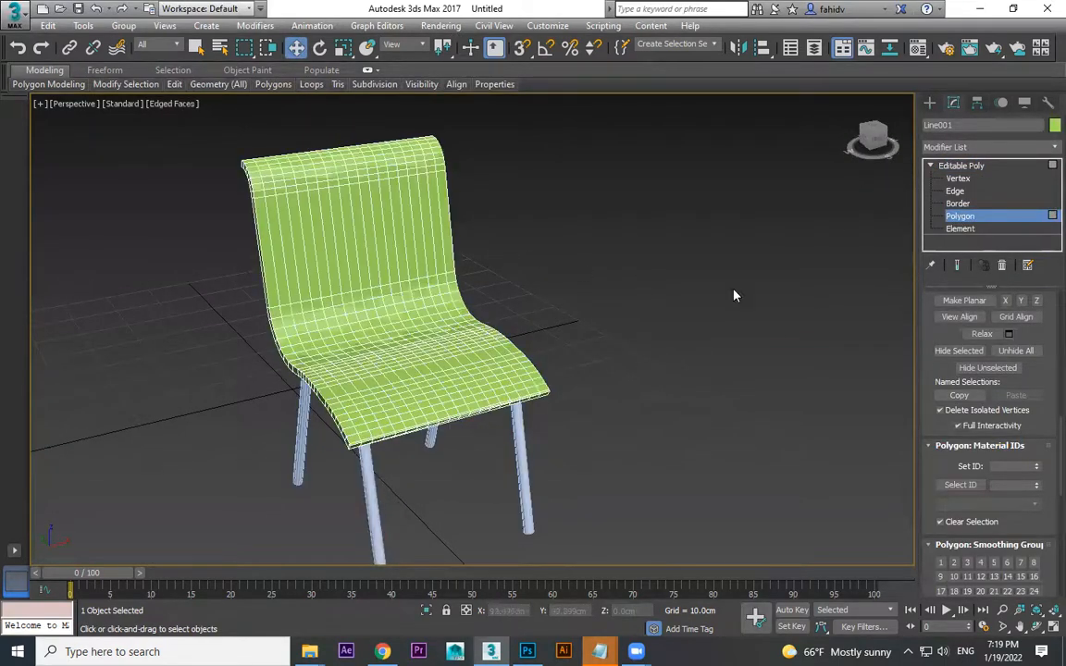
pyautogui.click(1044, 148)
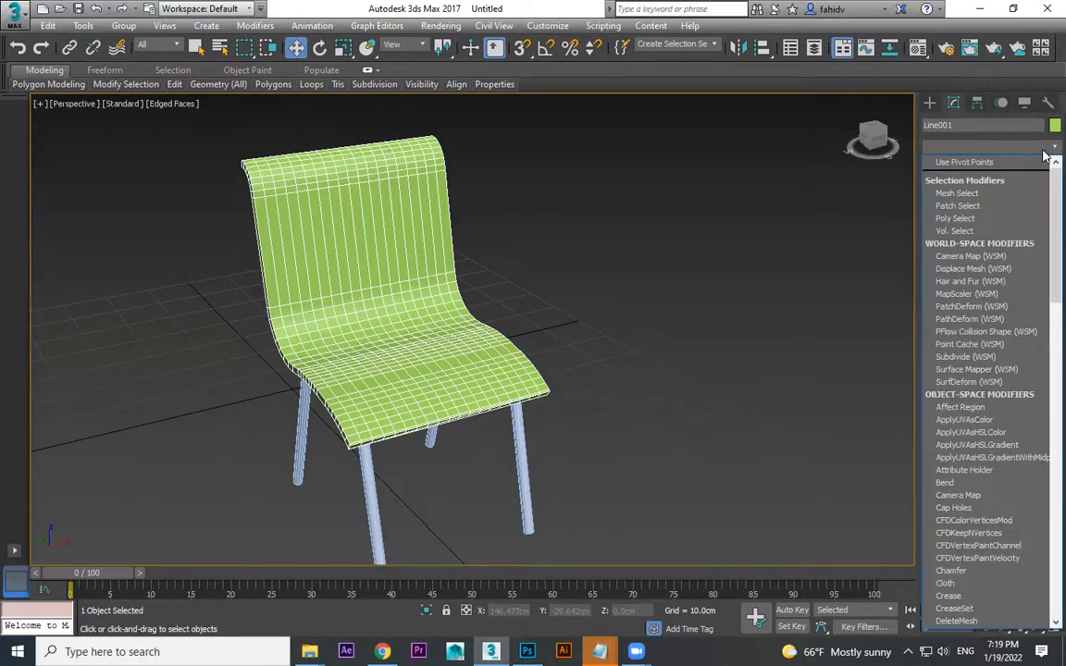
pyautogui.press('f')
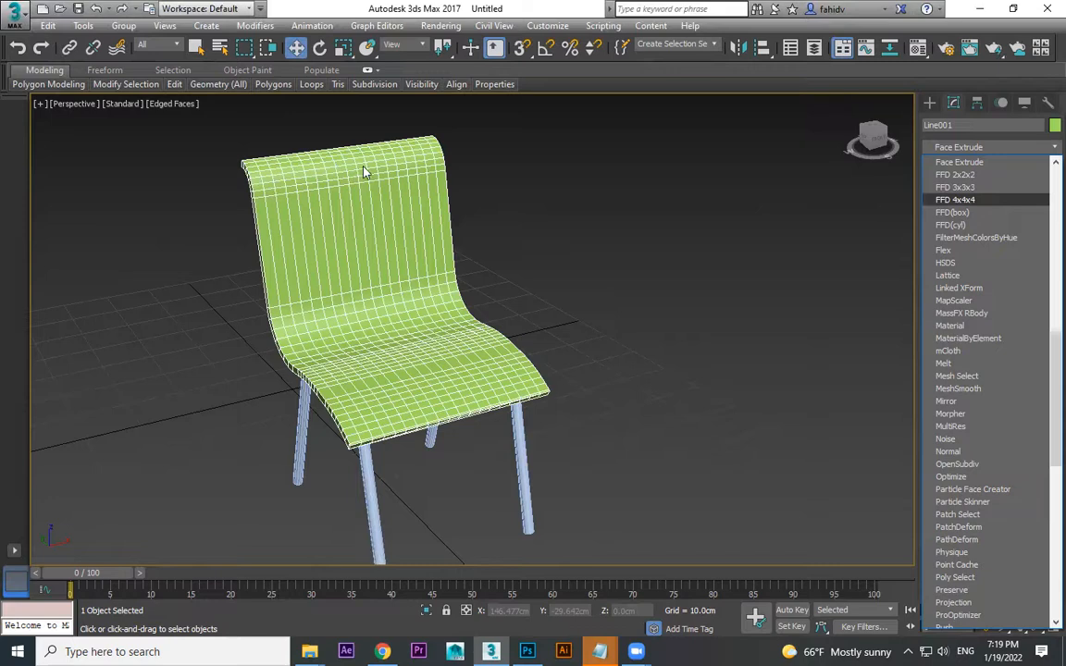
pyautogui.click(437, 182)
# Try moving a group of vertices at the backrest's top edge, undo the changes and leave vertex editing
pyautogui.keyDown('alt'); pyautogui.moveTo(687, 209); pyautogui.dragTo(647, 305, button='middle'); pyautogui.keyUp('alt')
pyautogui.click(958, 178)
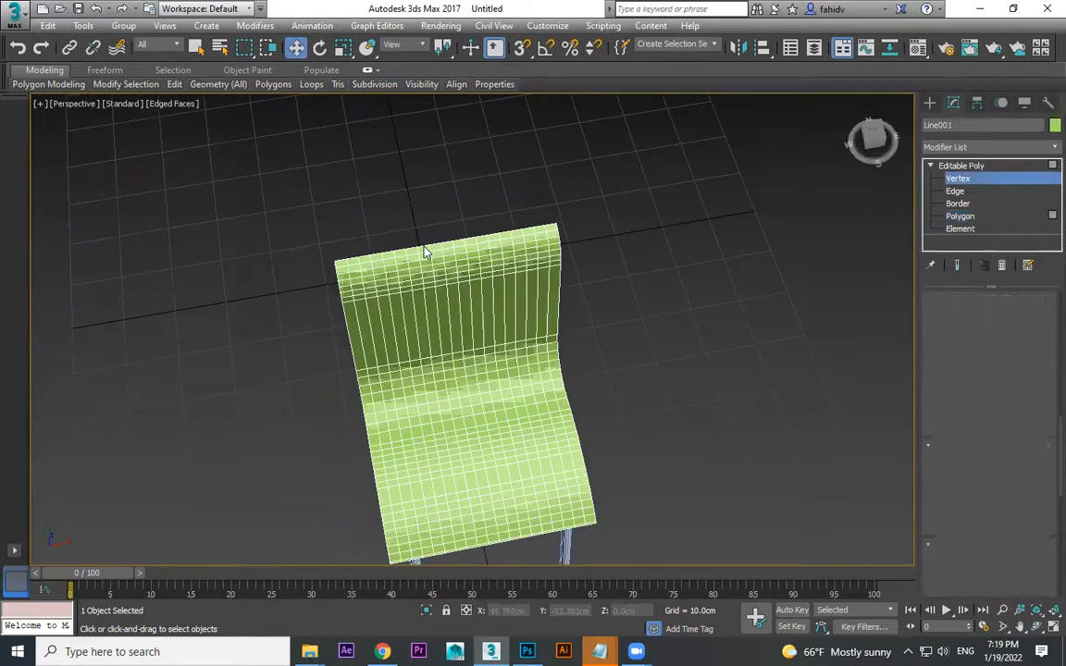
pyautogui.keyDown('alt'); pyautogui.moveTo(423, 245); pyautogui.dragTo(632, 259, button='middle'); pyautogui.keyUp('alt')
pyautogui.moveTo(527, 307); pyautogui.dragTo(480, 267)
pyautogui.hotkey('ctrl', 'z')
pyautogui.hotkey('ctrl', 'z')
pyautogui.hotkey('ctrl', 'z')
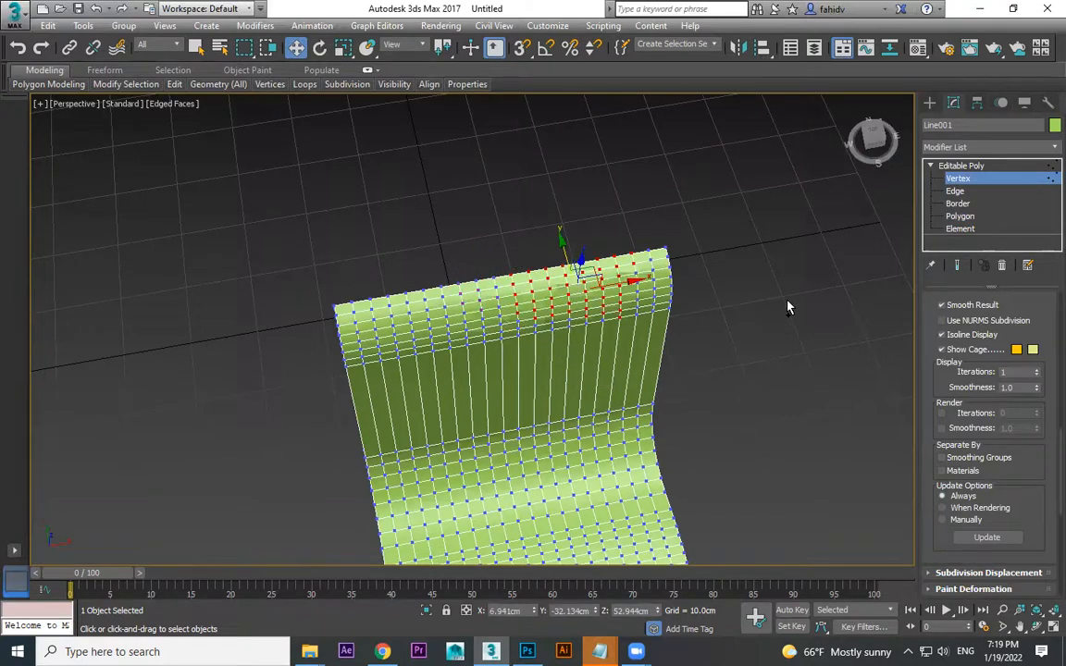
pyautogui.click(930, 103)
pyautogui.scroll(-3, 771, 340)
pyautogui.keyDown('alt'); pyautogui.moveTo(771, 341); pyautogui.dragTo(768, 268, button='middle'); pyautogui.keyUp('alt')
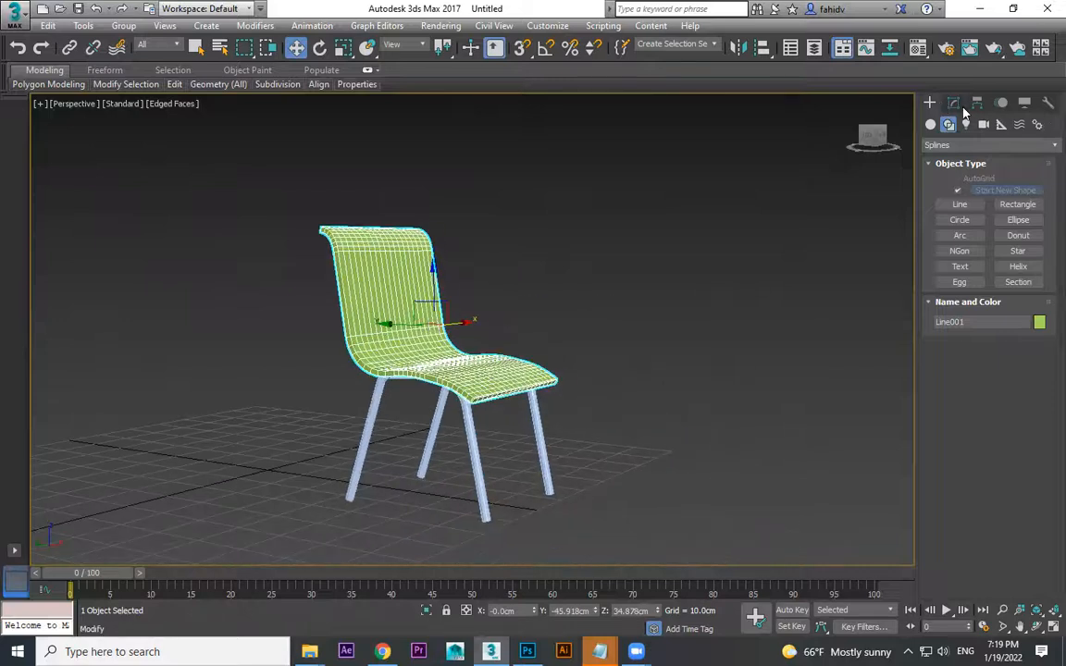
# Try an FFD 4x4x4 modifier on the seat, inspect its lattice from several angles and remove it
pyautogui.click(962, 109)
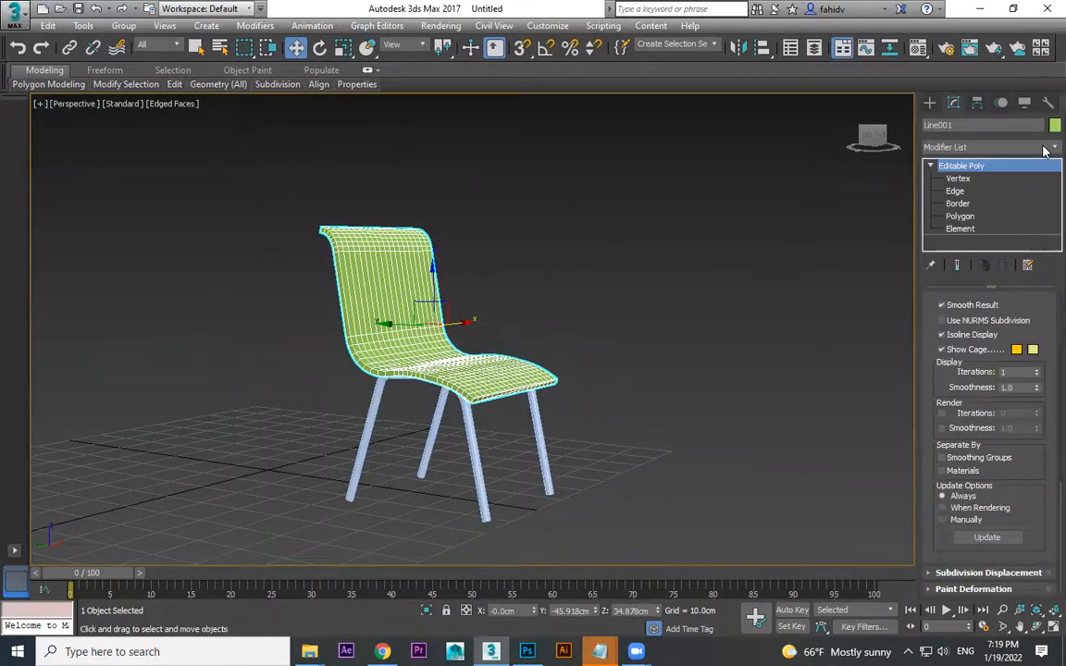
pyautogui.click(1044, 151)
pyautogui.write('ffd')
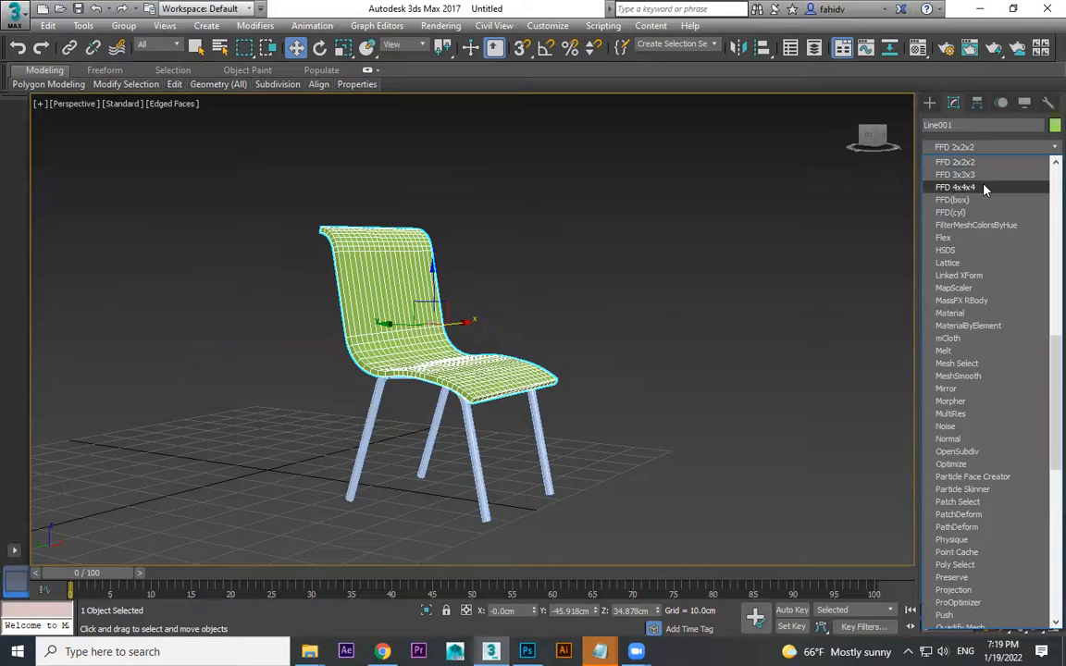
pyautogui.click(985, 189)
pyautogui.keyDown('alt'); pyautogui.moveTo(683, 338); pyautogui.dragTo(430, 167, button='middle'); pyautogui.keyUp('alt')
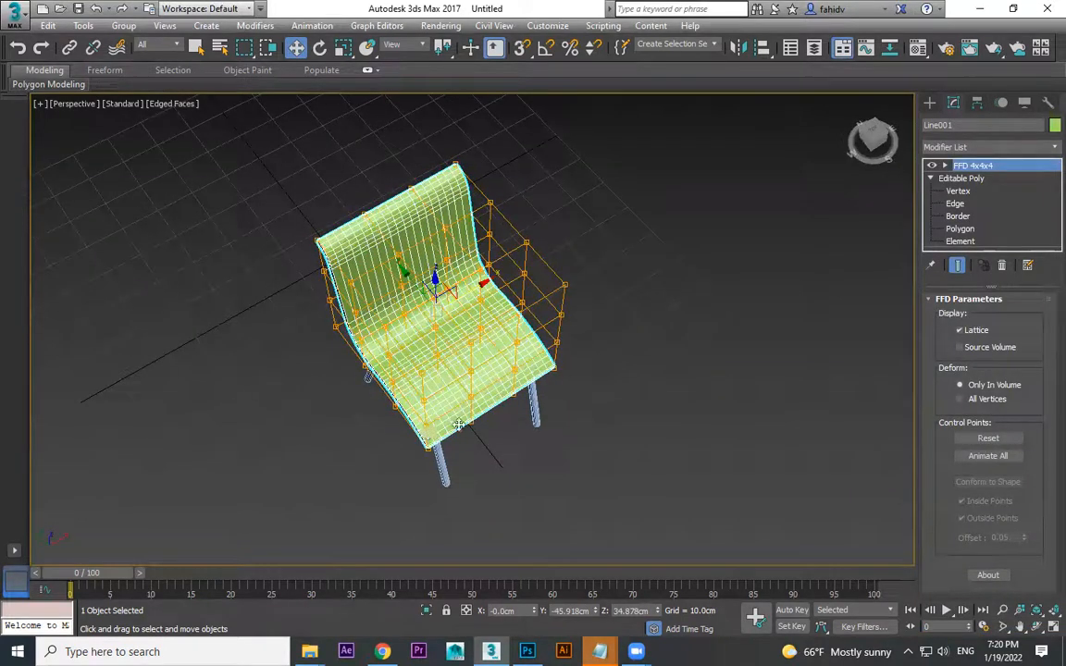
pyautogui.keyDown('alt'); pyautogui.moveTo(447, 277); pyautogui.dragTo(455, 352, button='middle'); pyautogui.keyUp('alt')
pyautogui.keyDown('alt'); pyautogui.moveTo(401, 310); pyautogui.dragTo(821, 286, button='middle'); pyautogui.keyUp('alt')
pyautogui.click(1001, 266)
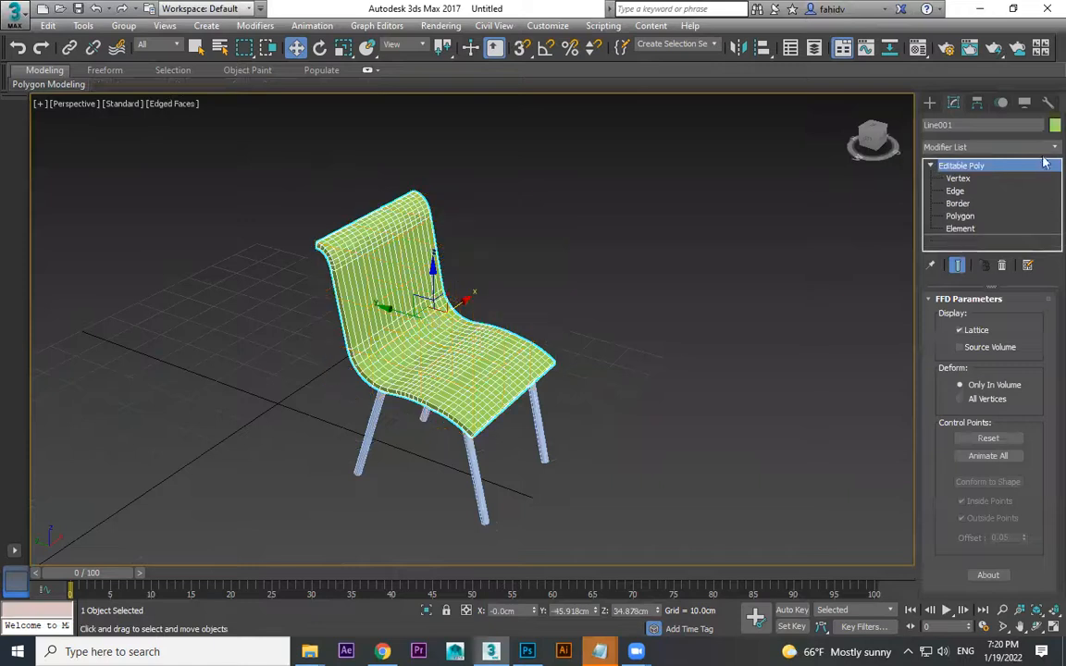
# Try deforming the seat with an FFD 2x2x2 modifier by moving its front control points, undoing the last move
pyautogui.click(1044, 151)
pyautogui.scroll(-5, 980, 191)
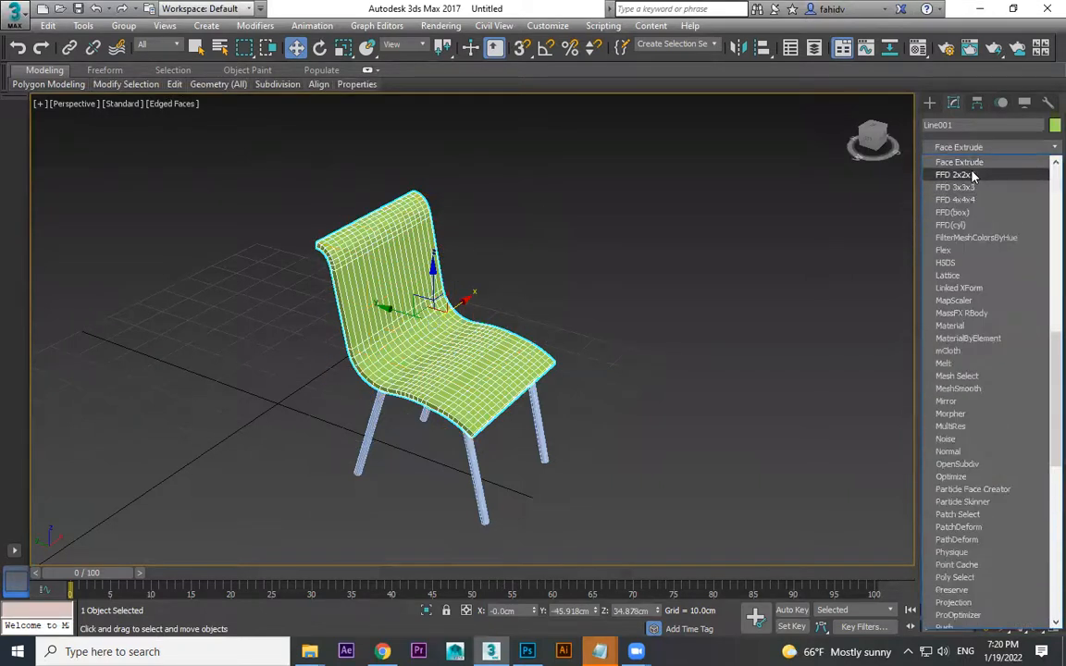
pyautogui.click(974, 176)
pyautogui.keyDown('alt'); pyautogui.moveTo(609, 315); pyautogui.dragTo(659, 291, button='middle'); pyautogui.keyUp('alt')
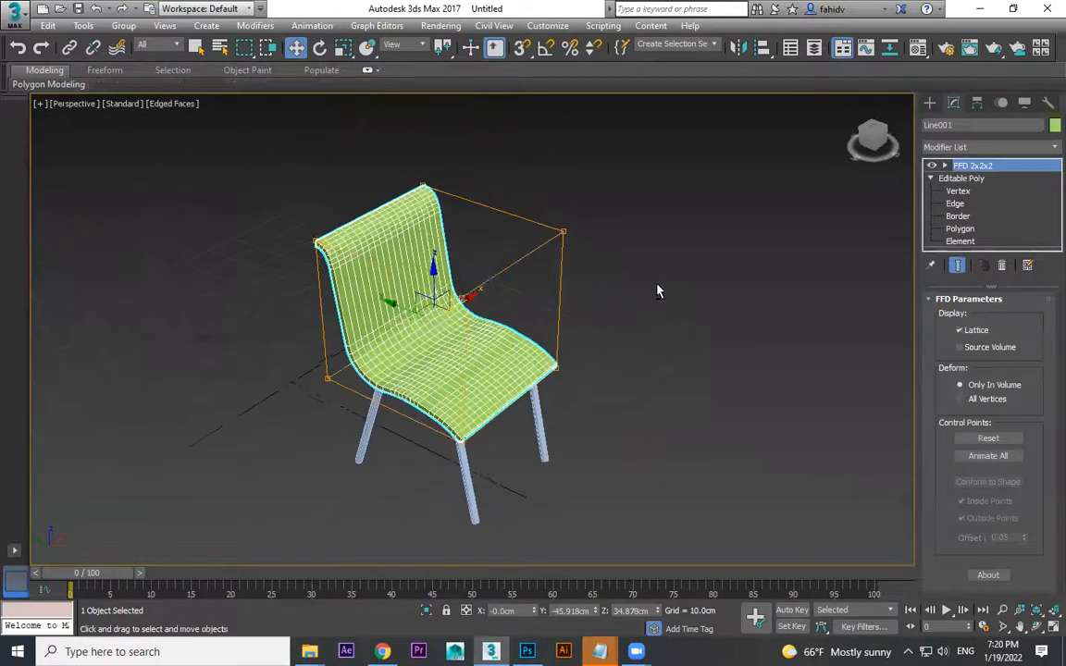
pyautogui.click(944, 166)
pyautogui.click(986, 179)
pyautogui.click(555, 219)
pyautogui.moveTo(555, 219); pyautogui.dragTo(529, 232)
pyautogui.click(547, 363)
pyautogui.moveTo(547, 363); pyautogui.dragTo(602, 375)
pyautogui.hotkey('ctrl', 'z')
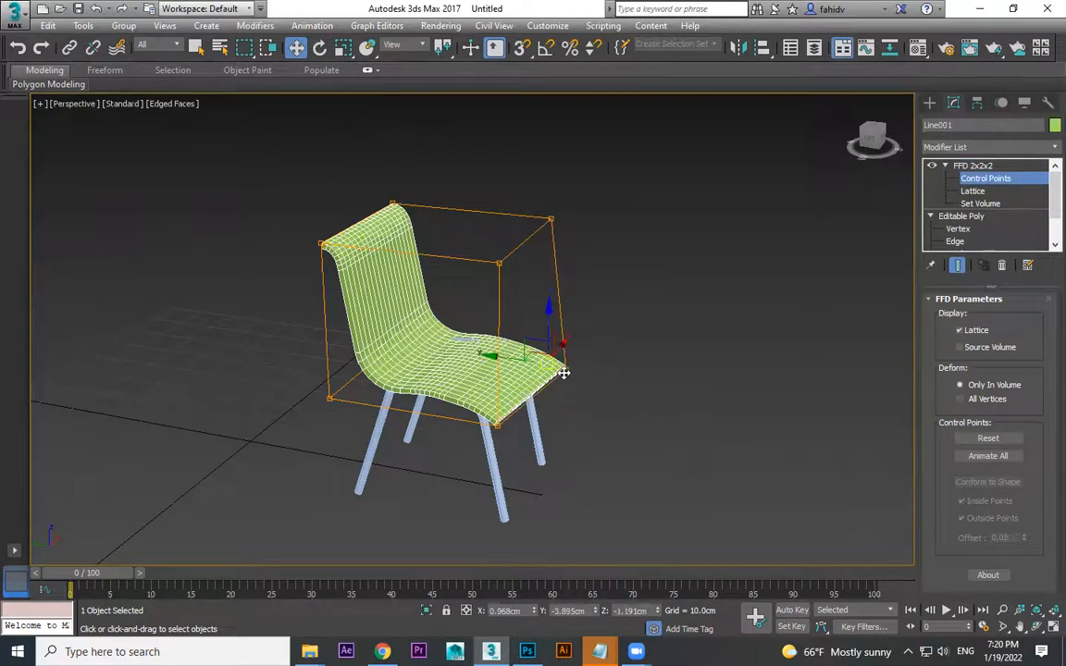
# Remove the FFD 2x2x2 modifier from the seat, undoing the accidental deletion of the whole shell
pyautogui.click(983, 166)
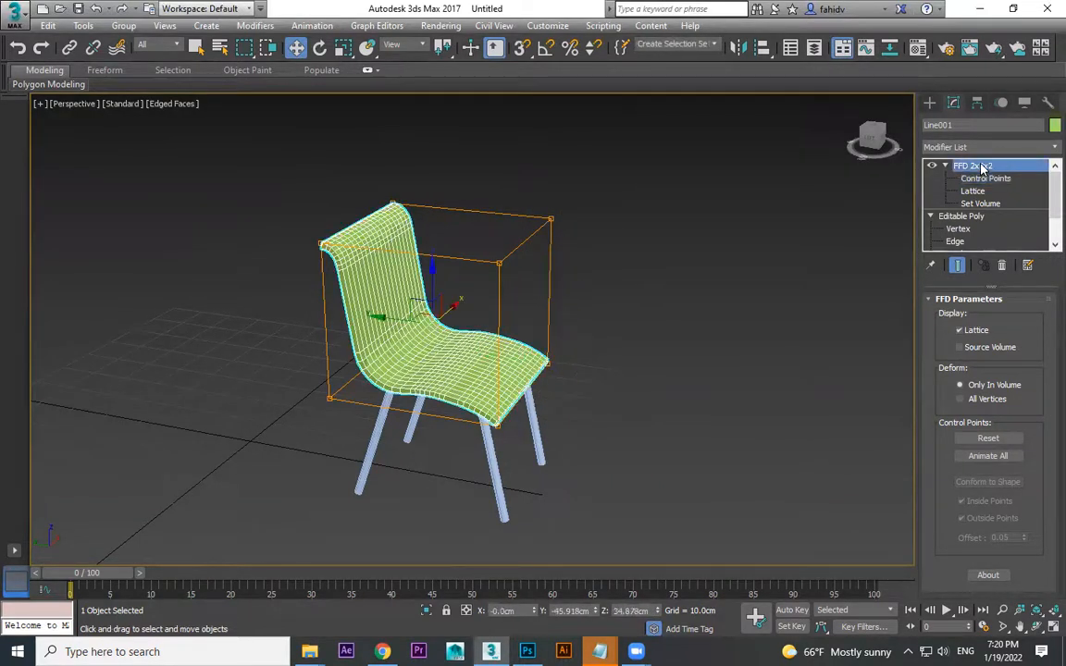
pyautogui.press('Delete')
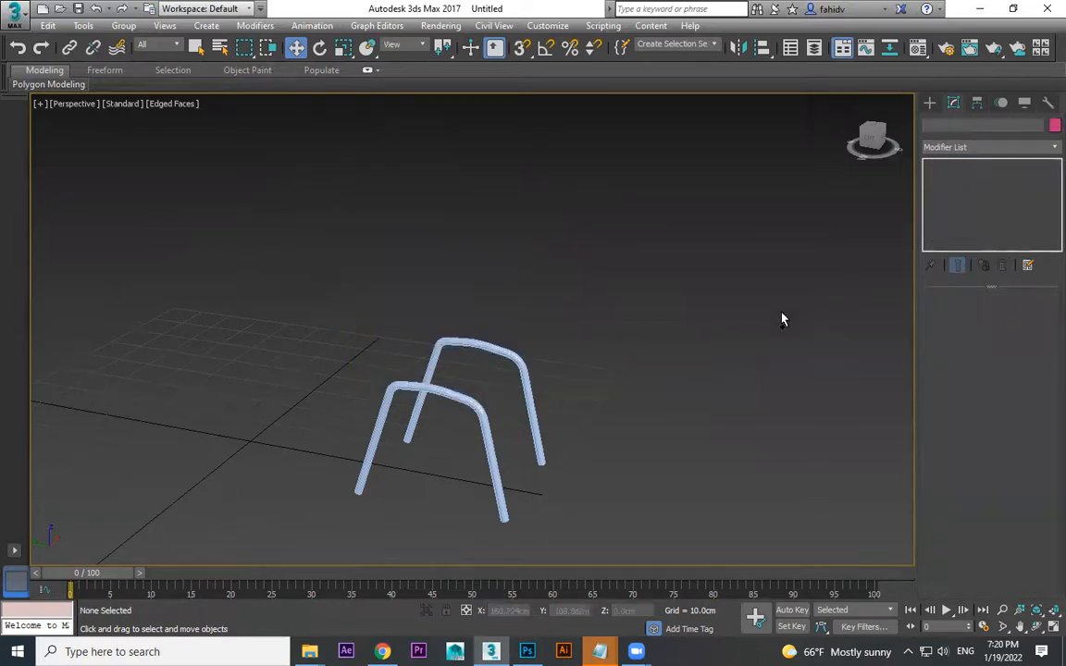
pyautogui.hotkey('ctrl', 'z')
pyautogui.click(463, 339)
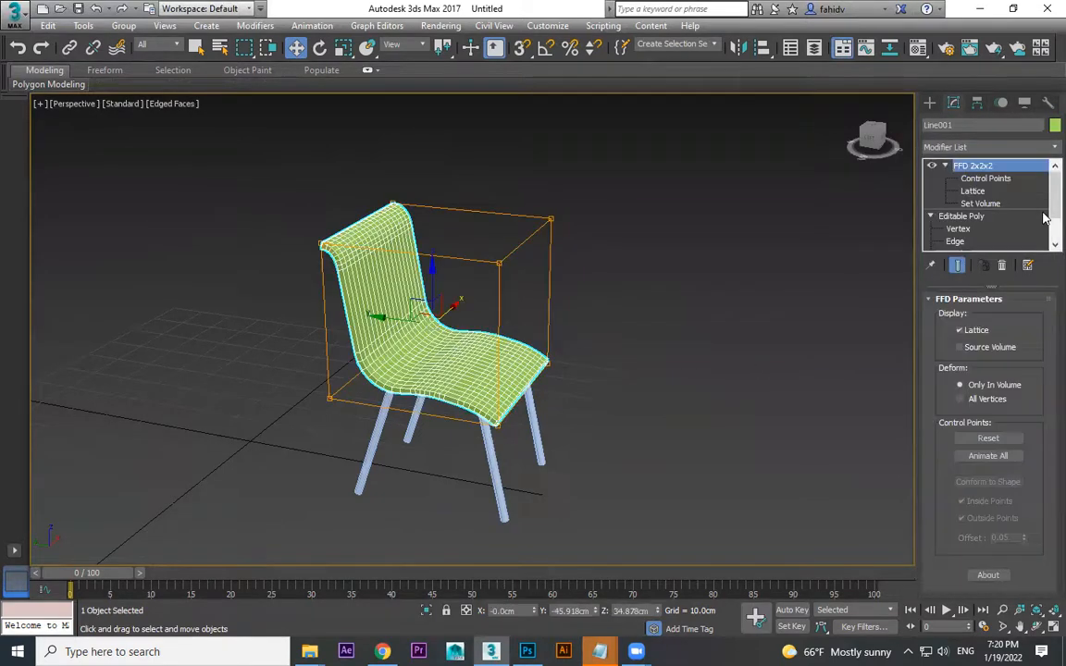
pyautogui.rightClick(967, 169)
pyautogui.click(893, 190)
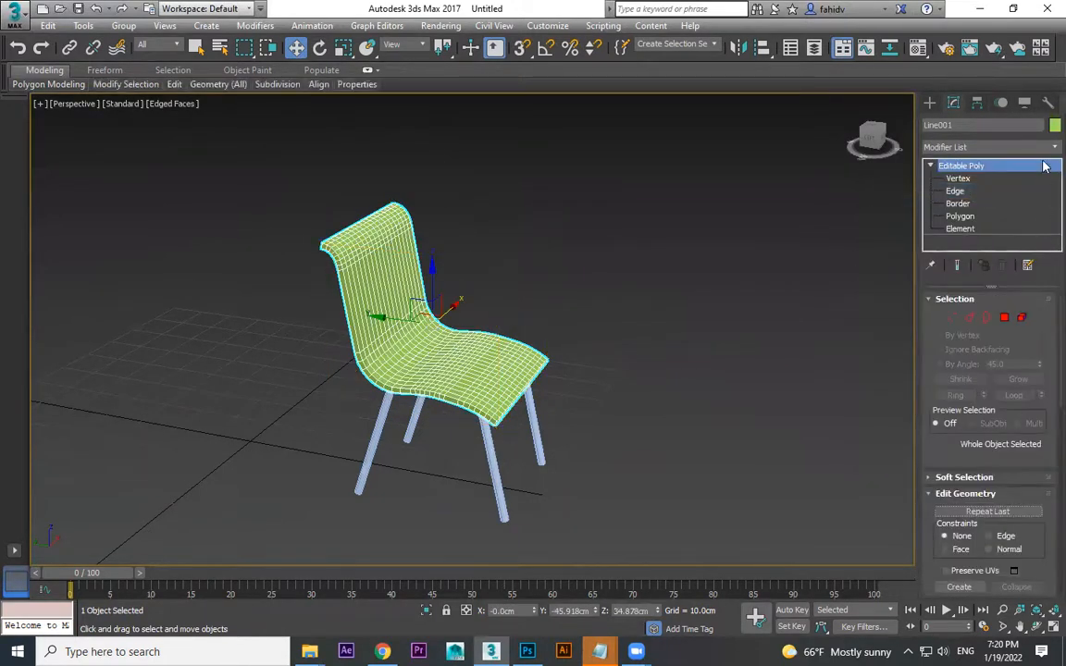
# Apply an FFD 4x4x4 modifier to the seat and activate its control points
pyautogui.click(991, 147)
pyautogui.scroll(-15, 981, 278)
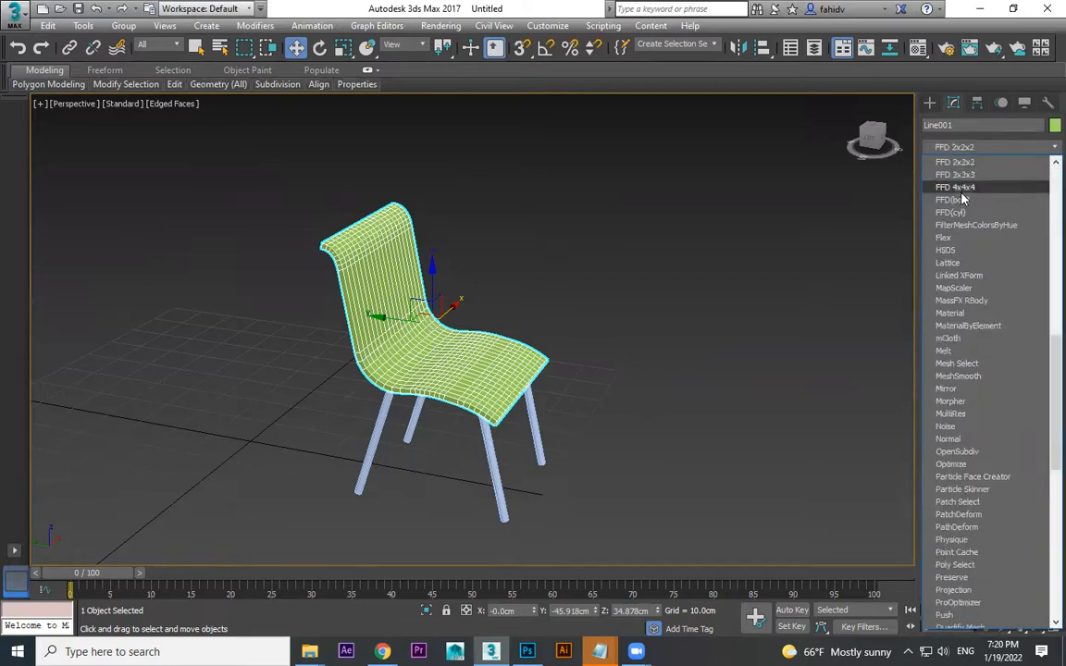
pyautogui.click(962, 189)
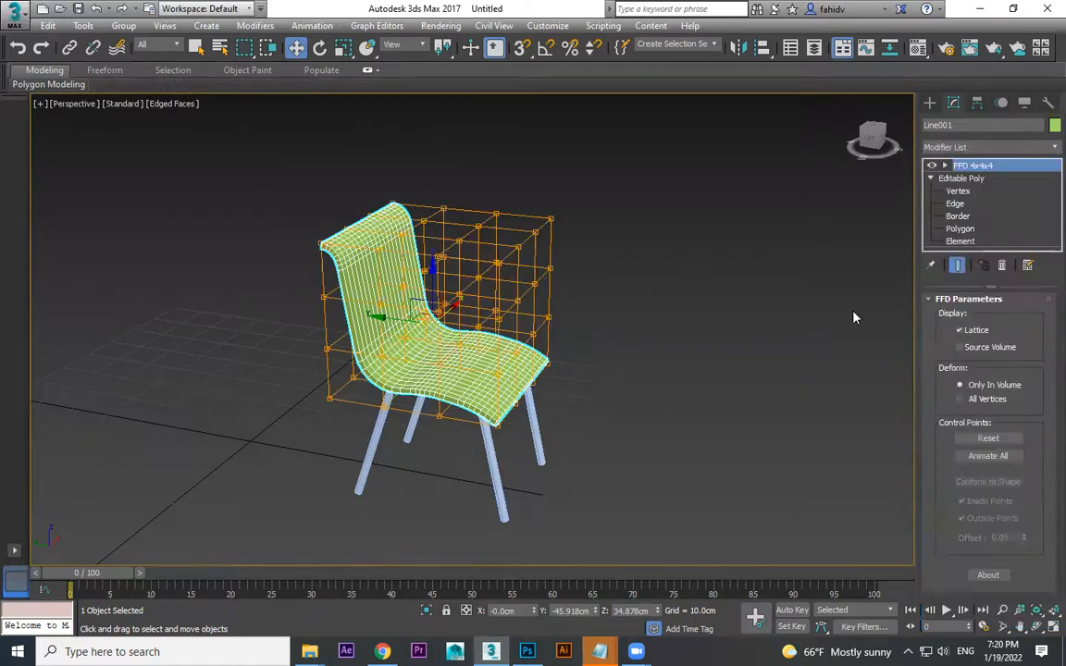
pyautogui.click(945, 165)
pyautogui.click(982, 179)
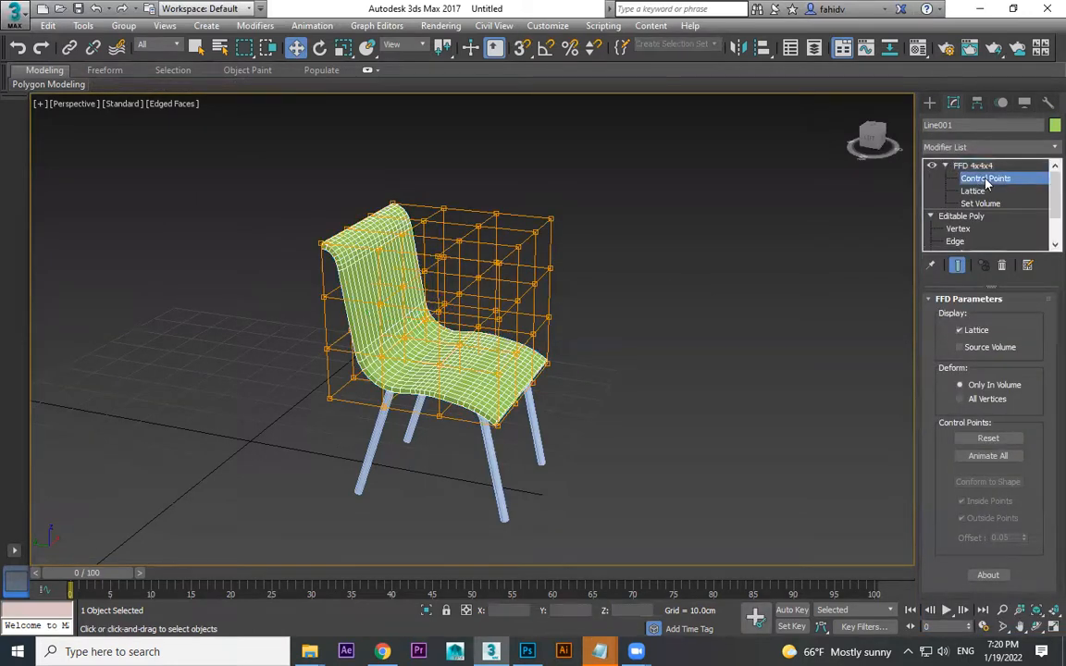
# Move the two middle columns of rear control points backward to about Y -31.4 cm to curve the backrest
pyautogui.keyDown('alt'); pyautogui.moveTo(805, 321); pyautogui.dragTo(387, 225, button='middle'); pyautogui.keyUp('alt')
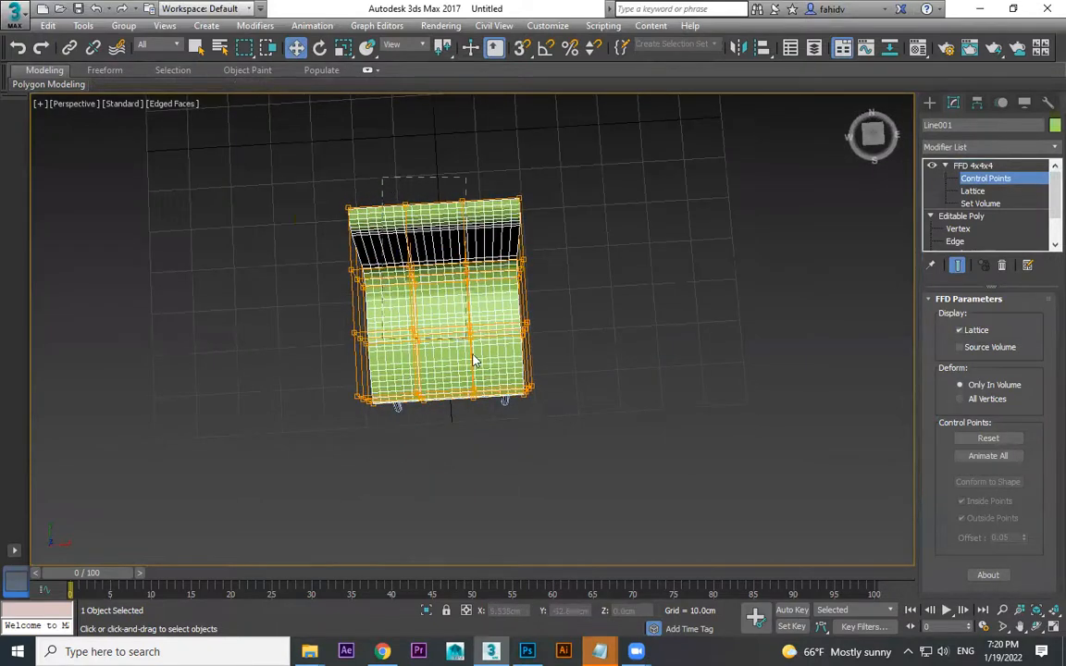
pyautogui.moveTo(490, 426); pyautogui.dragTo(400, 243)
pyautogui.scroll(2, 442, 234)
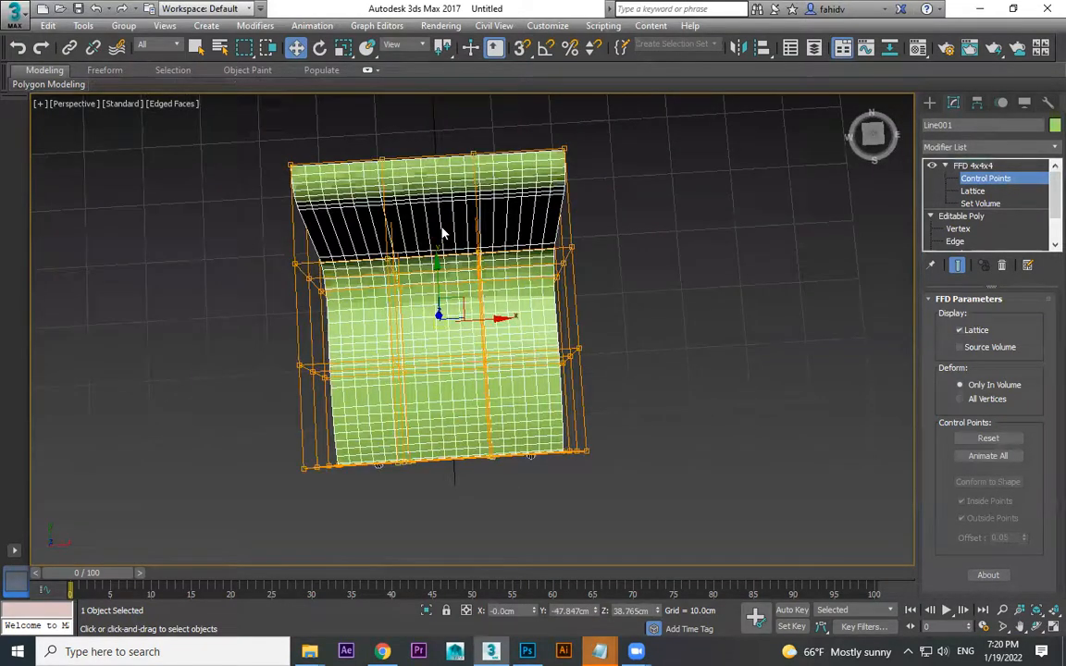
pyautogui.moveTo(512, 330); pyautogui.dragTo(511, 329)
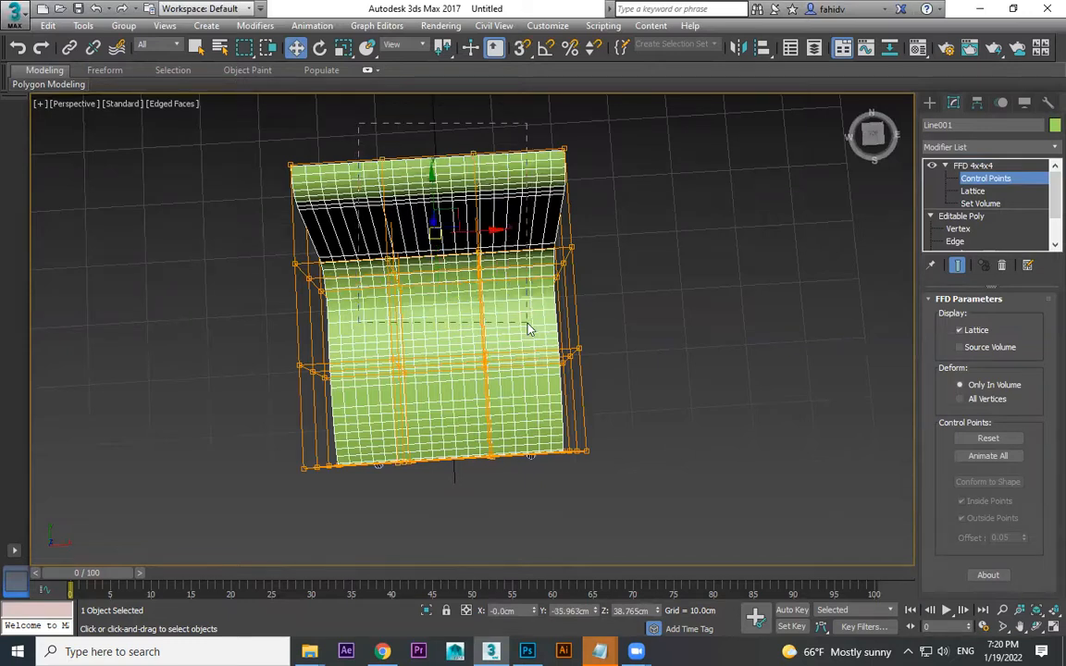
pyautogui.keyDown('alt'); pyautogui.moveTo(424, 303); pyautogui.dragTo(448, 276, button='middle'); pyautogui.keyUp('alt')
pyautogui.moveTo(392, 196); pyautogui.dragTo(369, 171)
pyautogui.keyDown('alt'); pyautogui.moveTo(370, 172); pyautogui.dragTo(361, 245, button='middle'); pyautogui.keyUp('alt')
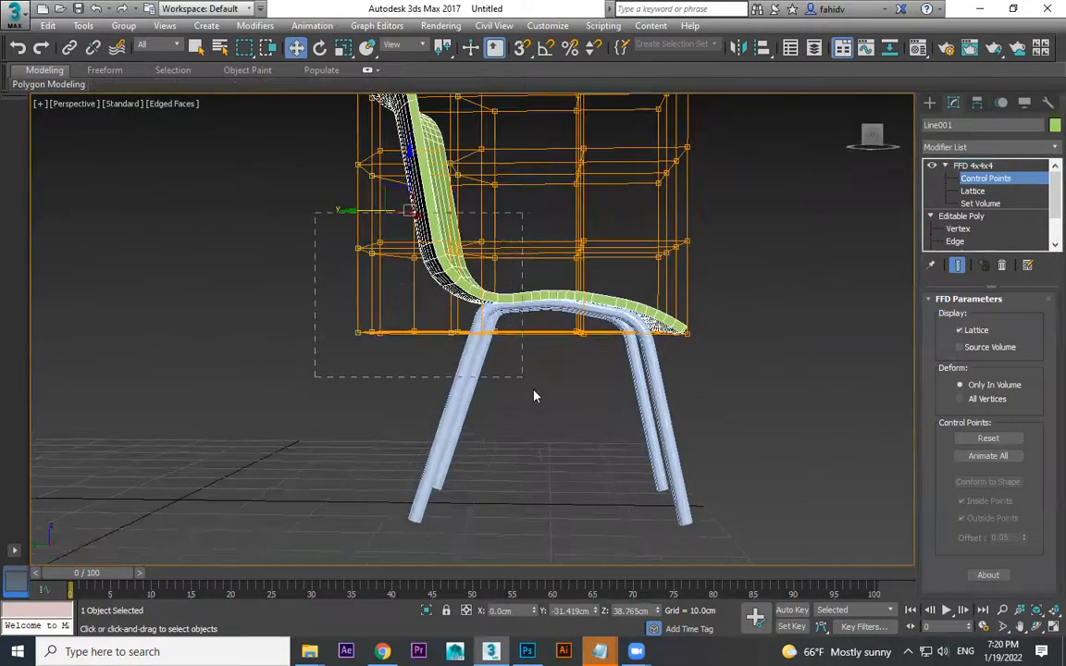
# Scale the lower rear control points inward along X to narrow the base of the backrest
pyautogui.keyDown('alt'); pyautogui.moveTo(542, 405); pyautogui.dragTo(600, 393, button='middle'); pyautogui.keyUp('alt')
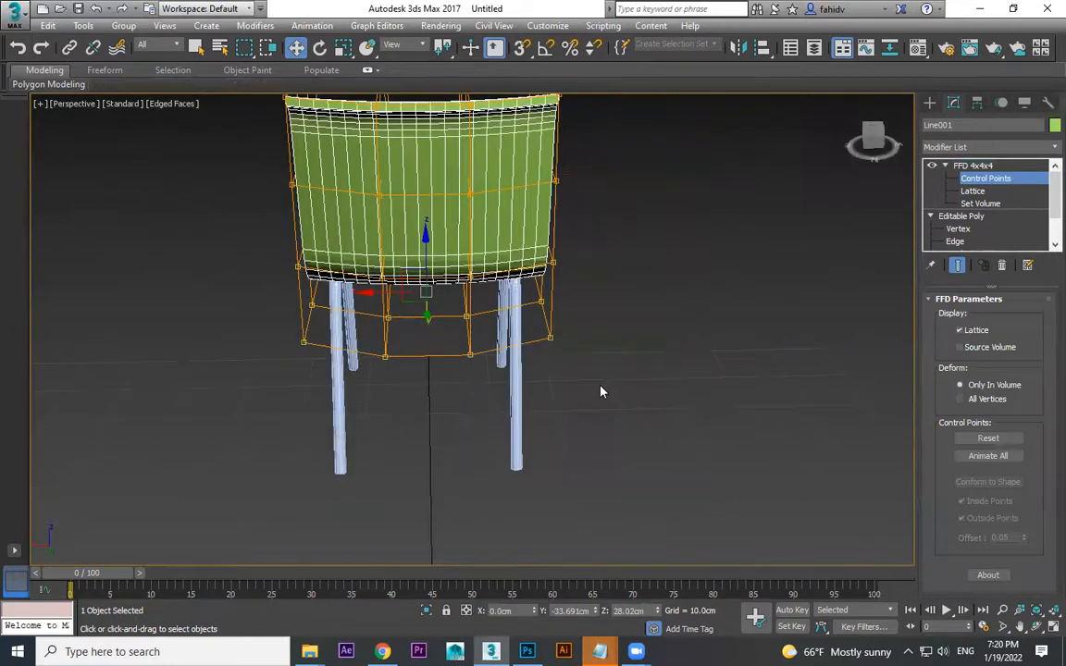
pyautogui.press('r')
pyautogui.moveTo(361, 292); pyautogui.dragTo(380, 292)
# Scale the control-point row below the backrest's top outward along X to widen the upper backrest
pyautogui.keyDown('alt'); pyautogui.moveTo(380, 292); pyautogui.dragTo(551, 266, button='middle'); pyautogui.keyUp('alt')
pyautogui.moveTo(239, 300); pyautogui.dragTo(237, 302)
pyautogui.keyDown('alt'); pyautogui.moveTo(345, 319); pyautogui.dragTo(523, 274, button='middle'); pyautogui.keyUp('alt')
pyautogui.moveTo(484, 263); pyautogui.dragTo(518, 257)
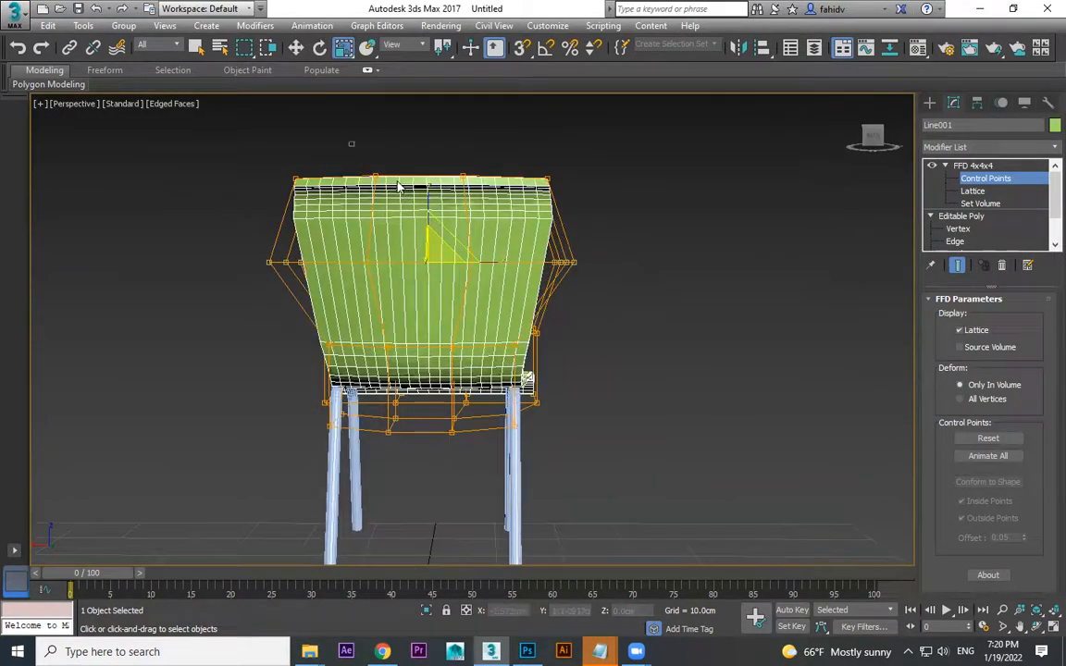
# Move the middle control points along Z to curve the backrest's top edge and the seat
pyautogui.moveTo(497, 284); pyautogui.dragTo(497, 278)
pyautogui.press('w')
pyautogui.moveTo(428, 169); pyautogui.dragTo(430, 167)
pyautogui.keyDown('alt'); pyautogui.moveTo(431, 167); pyautogui.dragTo(385, 165, button='middle'); pyautogui.keyUp('alt')
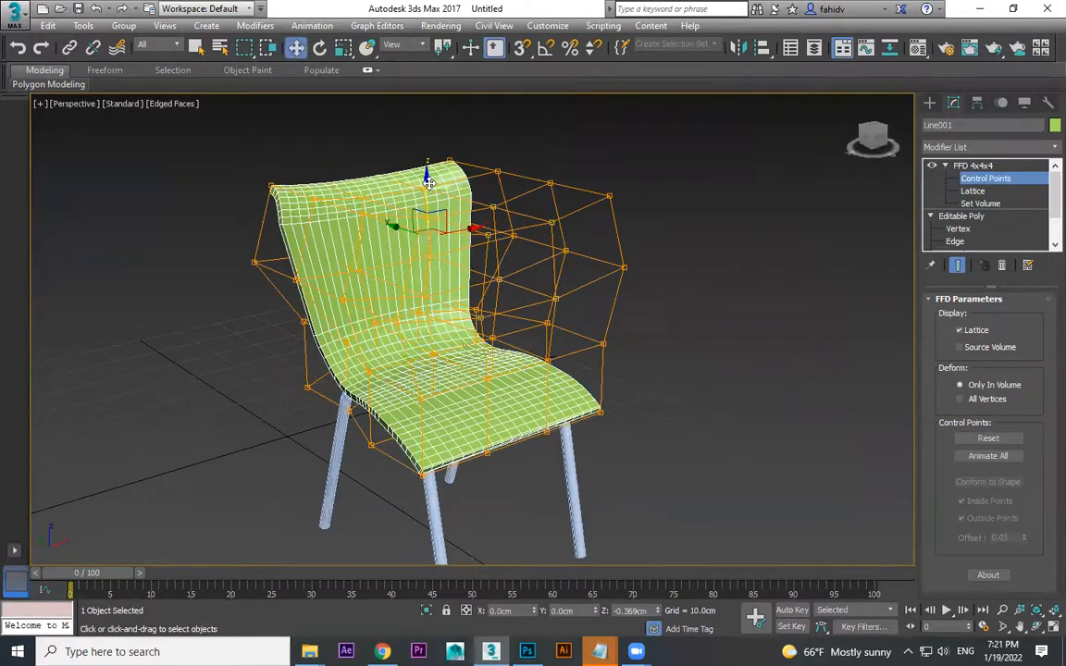
pyautogui.keyDown('alt'); pyautogui.moveTo(407, 208); pyautogui.dragTo(391, 308, button='middle'); pyautogui.keyUp('alt')
pyautogui.keyDown('alt'); pyautogui.moveTo(497, 433); pyautogui.dragTo(443, 289, button='middle'); pyautogui.keyUp('alt')
pyautogui.moveTo(440, 293); pyautogui.dragTo(442, 321)
pyautogui.keyDown('alt'); pyautogui.moveTo(519, 463); pyautogui.dragTo(704, 435, button='middle'); pyautogui.keyUp('alt')
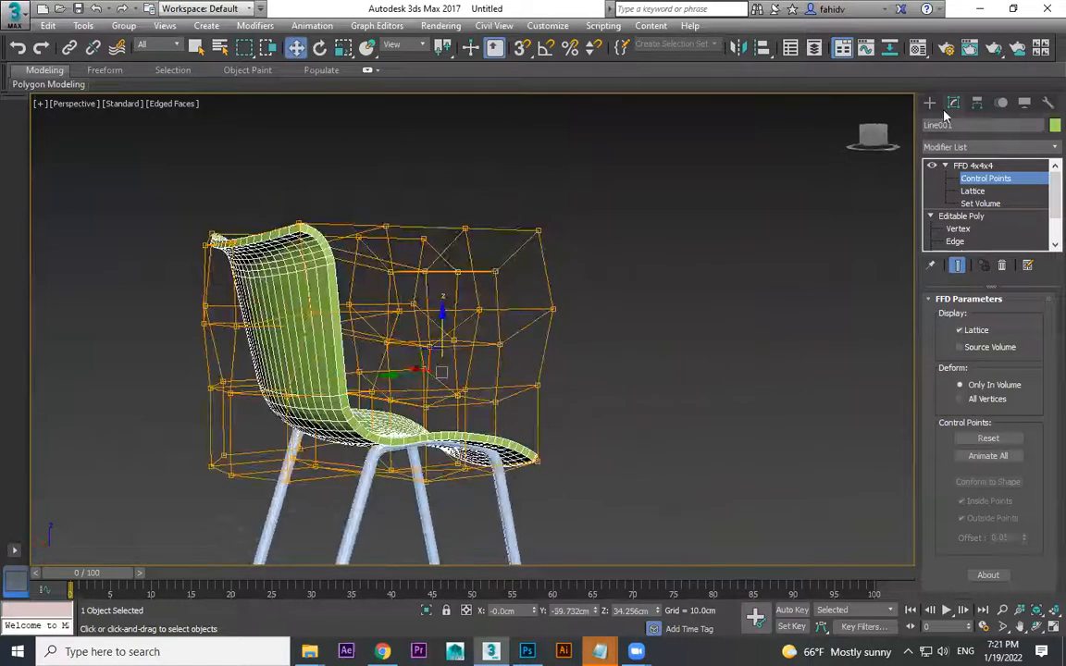
# Leave control-point editing, deselect the seat and turn off the edged-faces display
pyautogui.click(931, 103)
pyautogui.click(780, 331)
pyautogui.press('F3')
pyautogui.press('F3')
pyautogui.press('F4')
pyautogui.keyDown('alt'); pyautogui.moveTo(808, 332); pyautogui.dragTo(379, 352, button='middle'); pyautogui.keyUp('alt')
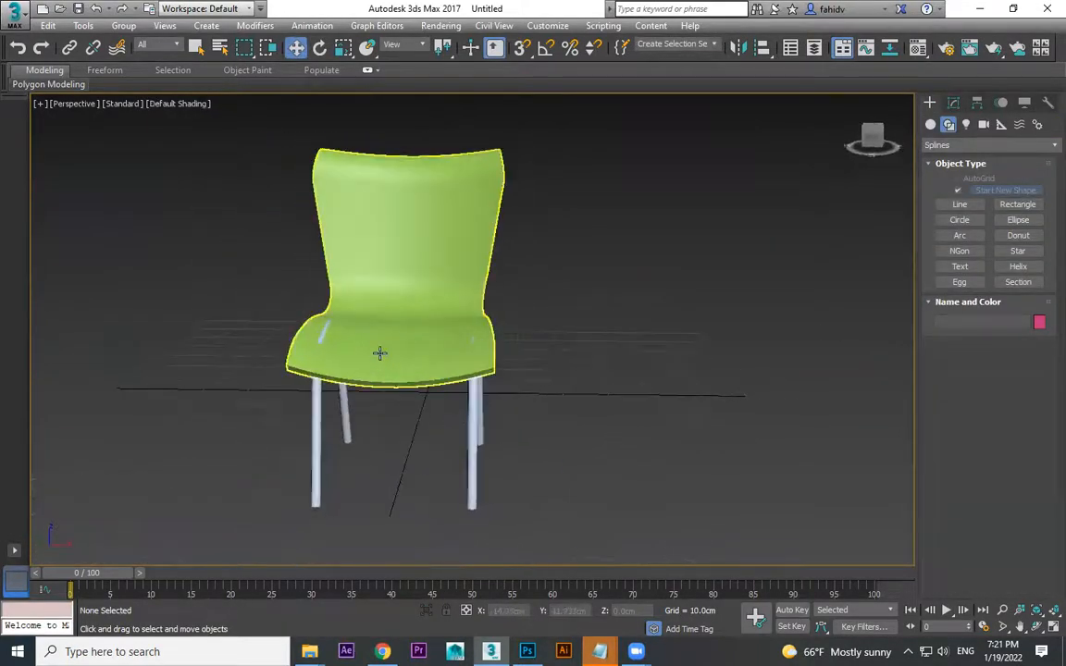
# Examine the shaped seat and legs of the chair from several angles
pyautogui.click(380, 353)
pyautogui.scroll(3, 394, 296)
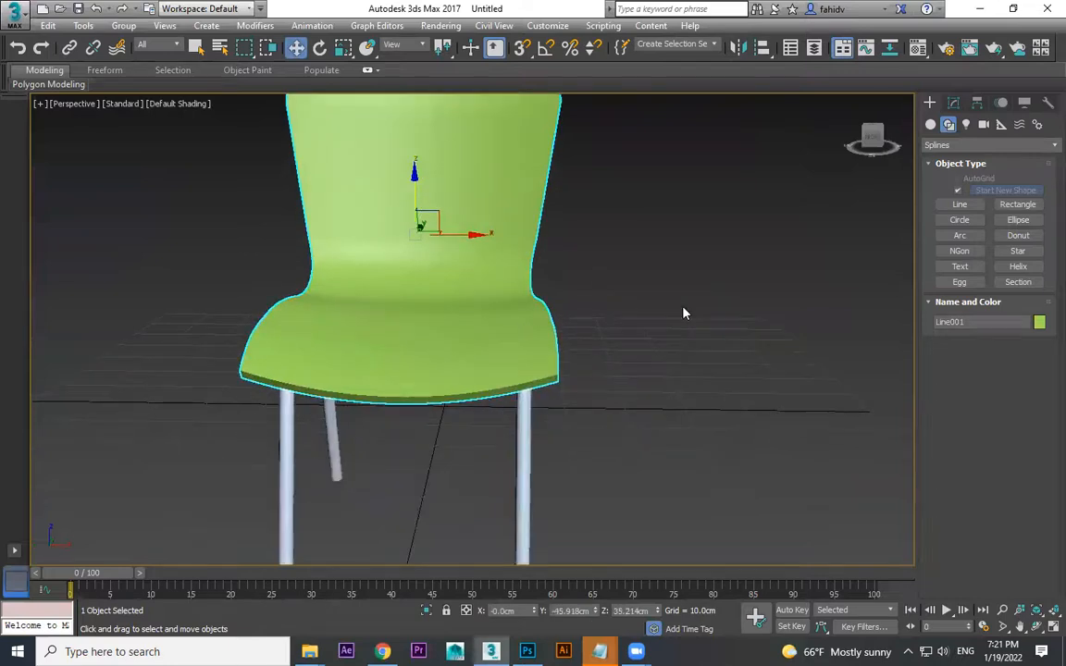
pyautogui.click(683, 314)
pyautogui.scroll(-4, 647, 361)
pyautogui.keyDown('alt'); pyautogui.moveTo(445, 394); pyautogui.dragTo(633, 252, button='middle'); pyautogui.keyUp('alt')
pyautogui.keyDown('alt'); pyautogui.moveTo(696, 426); pyautogui.dragTo(814, 387, button='middle'); pyautogui.keyUp('alt')
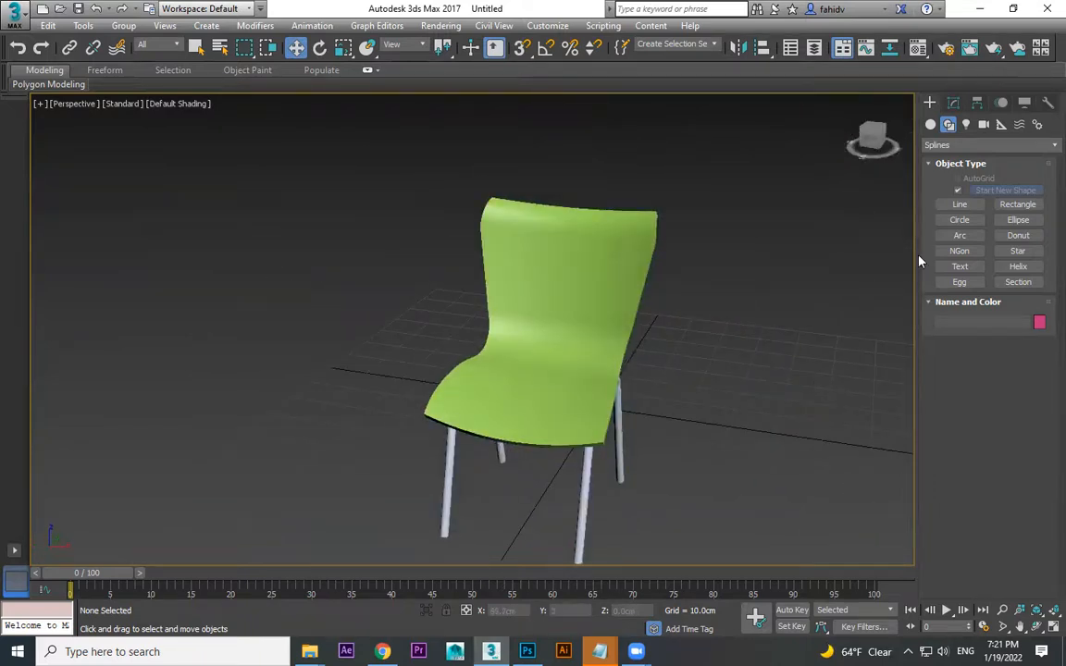
pyautogui.keyDown('alt'); pyautogui.moveTo(768, 470); pyautogui.dragTo(574, 435, button='middle'); pyautogui.keyUp('alt')
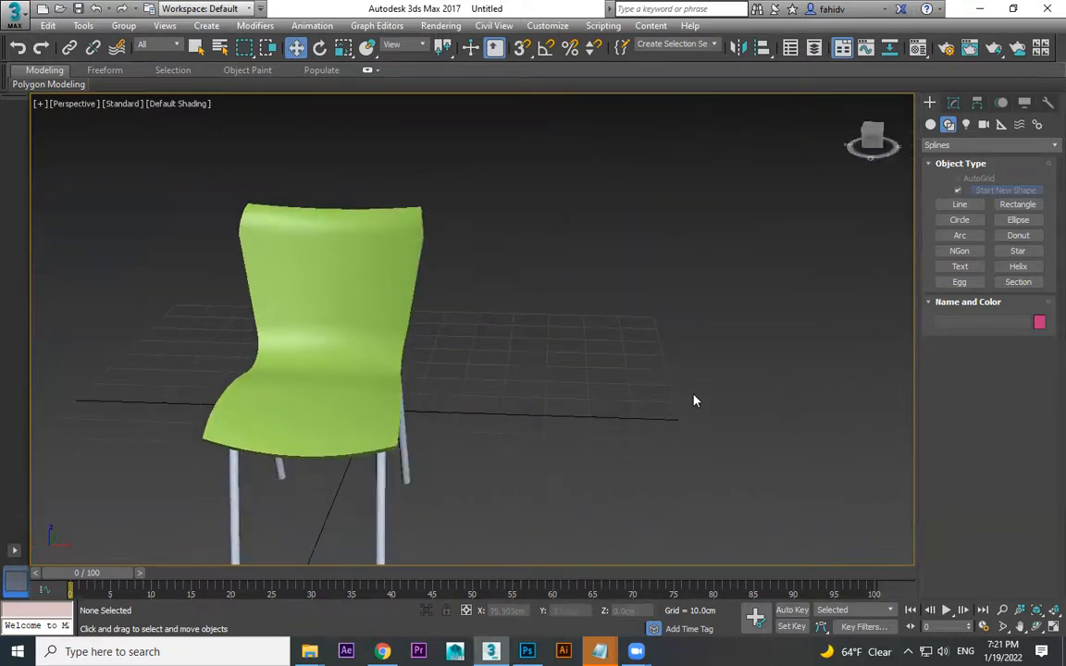
pyautogui.keyDown('alt'); pyautogui.moveTo(695, 400); pyautogui.dragTo(418, 333, button='middle'); pyautogui.keyUp('alt')
# Select the seat shell and display its edged faces around the upper backrest
pyautogui.click(356, 291)
pyautogui.keyDown('alt'); pyautogui.moveTo(450, 422); pyautogui.dragTo(405, 398, button='middle'); pyautogui.keyUp('alt')
pyautogui.scroll(4, 280, 330)
pyautogui.press('F3')
pyautogui.press('F3')
pyautogui.press('F4')
pyautogui.moveTo(301, 322)
pyautogui.keyDown('alt'); pyautogui.mouseDown(button='middle')
pyautogui.moveTo(435, 358)
pyautogui.moveTo(397, 393)
pyautogui.moveTo(388, 376)
pyautogui.moveTo(483, 397)
pyautogui.moveTo(606, 276)
pyautogui.moveTo(399, 269)
pyautogui.moveTo(516, 316)
pyautogui.mouseUp(button='middle'); pyautogui.keyUp('alt')
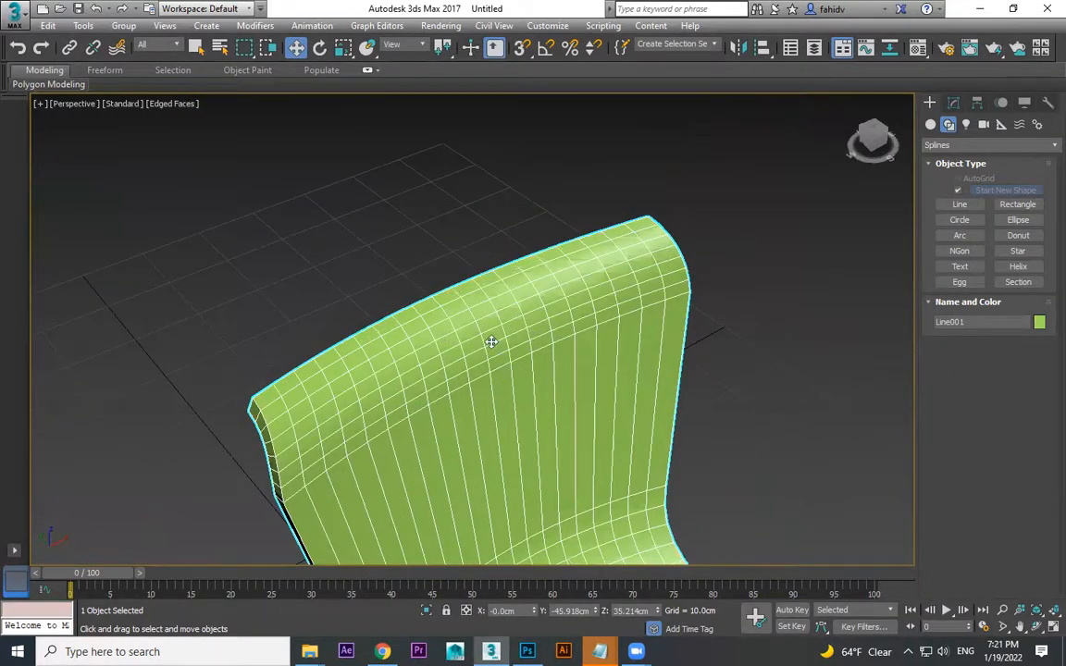
# Create a cylinder with AutoGrid on the middle of the upper backrest, about 3.6 cm in radius and passing through the shell
pyautogui.click(931, 126)
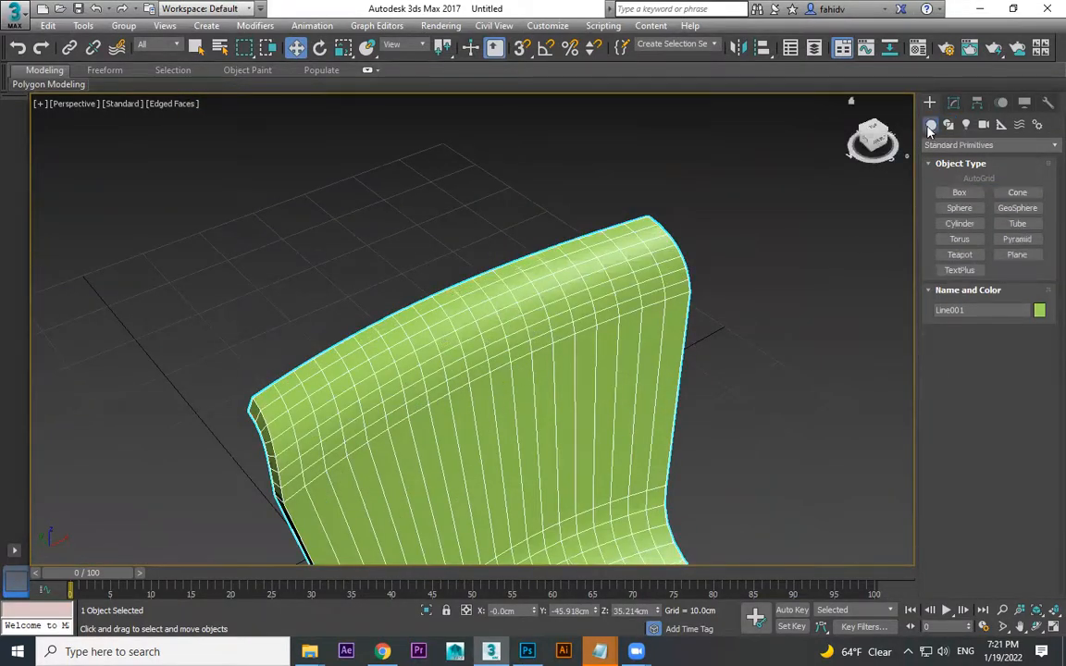
pyautogui.click(967, 227)
pyautogui.keyDown('alt'); pyautogui.moveTo(718, 397); pyautogui.dragTo(798, 339, button='middle'); pyautogui.keyUp('alt')
pyautogui.moveTo(567, 368); pyautogui.dragTo(607, 389)
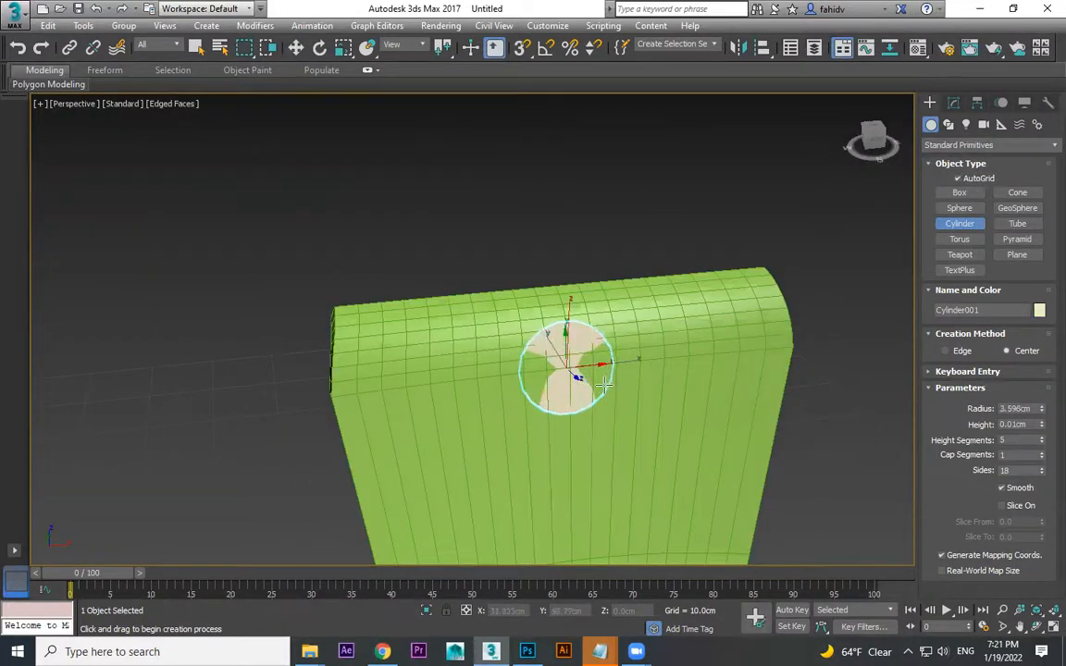
pyautogui.click(500, 243)
# Scale the cylinder wider along X and flatter along Z, and center the oval across the backrest
pyautogui.press('r')
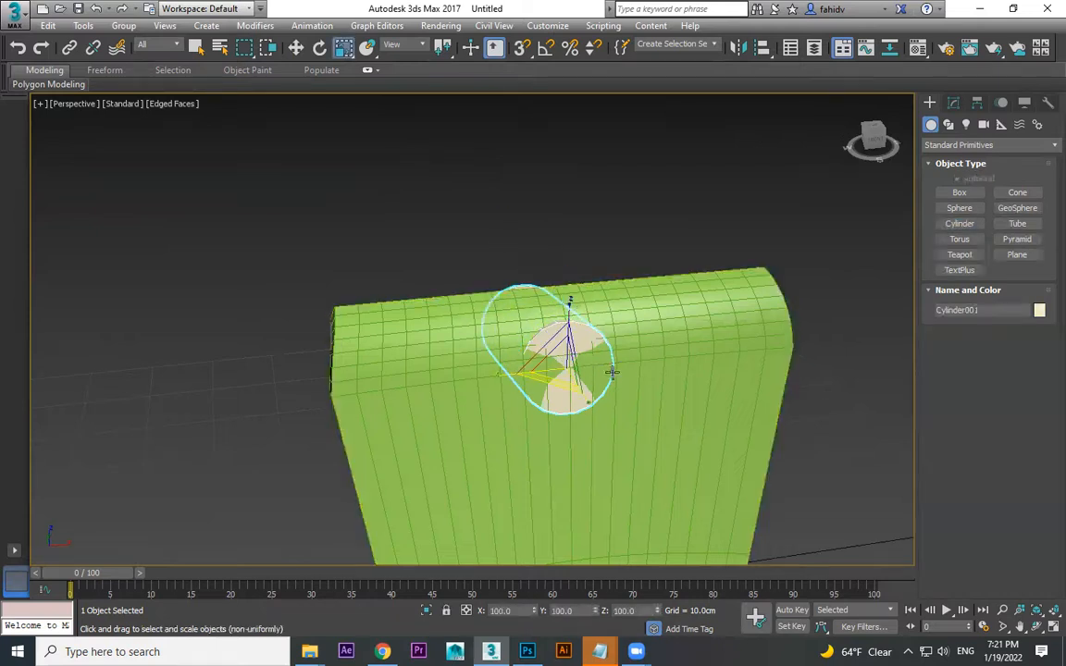
pyautogui.moveTo(521, 375); pyautogui.dragTo(428, 381)
pyautogui.moveTo(571, 305); pyautogui.dragTo(576, 360)
pyautogui.press('w')
pyautogui.keyDown('alt'); pyautogui.moveTo(575, 362); pyautogui.dragTo(652, 418, button='middle'); pyautogui.keyUp('alt')
pyautogui.moveTo(569, 347); pyautogui.dragTo(639, 356)
pyautogui.press('e')
pyautogui.click(810, 377)
pyautogui.keyDown('alt'); pyautogui.moveTo(810, 377); pyautogui.dragTo(617, 364, button='middle'); pyautogui.keyUp('alt')
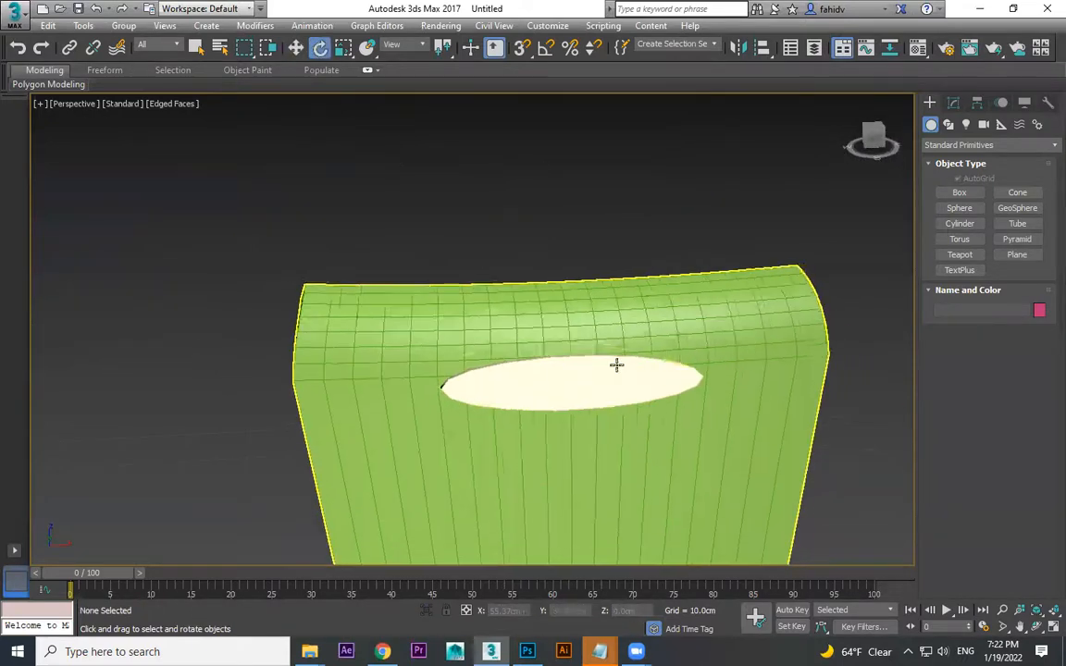
# Scale the oval cylinder down slightly within the upper backrest
pyautogui.click(583, 374)
pyautogui.press('r')
pyautogui.moveTo(577, 372); pyautogui.dragTo(580, 382)
pyautogui.press('w')
pyautogui.click(578, 329)
pyautogui.click(596, 214)
pyautogui.click(600, 370)
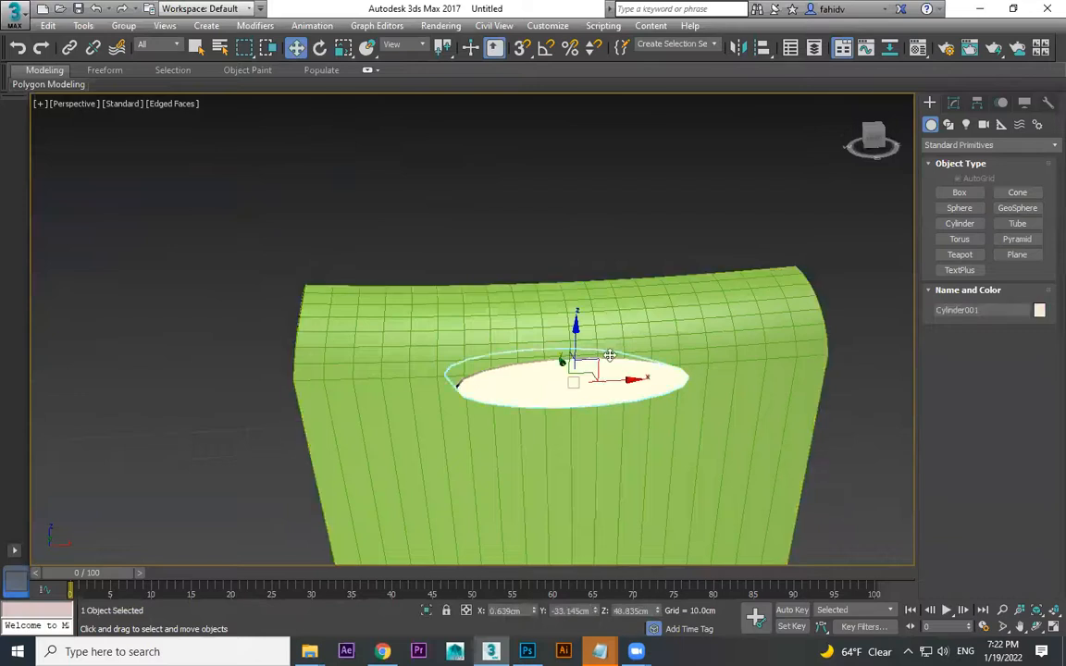
# Subtract the oval cylinder from the seat shell with ProBoolean to cut a handle opening in the backrest
pyautogui.click(709, 328)
pyautogui.click(948, 145)
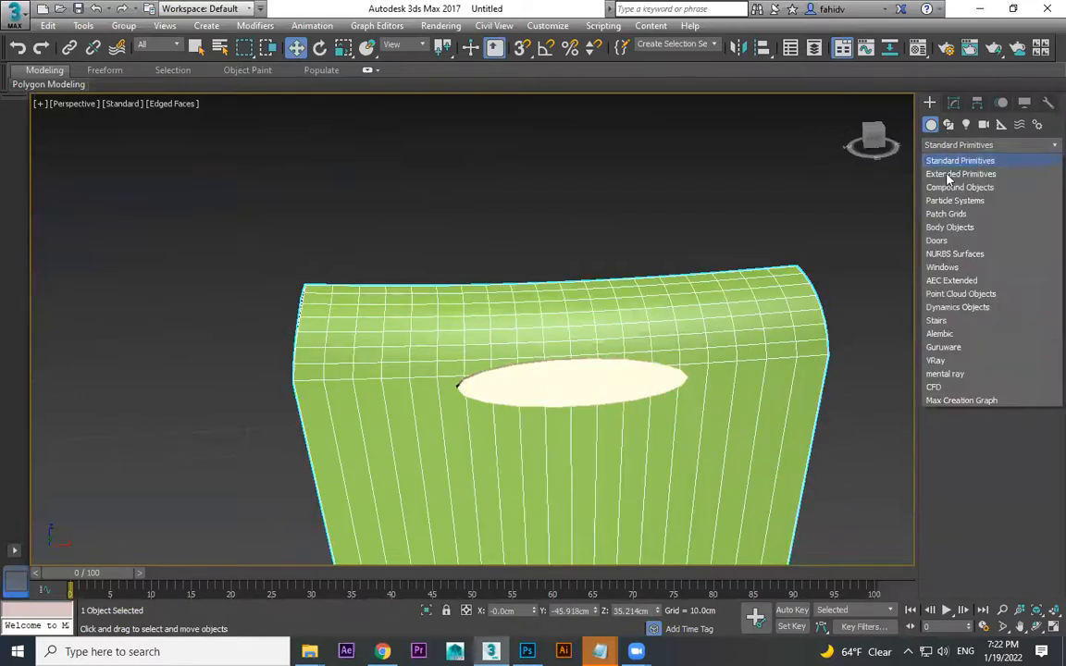
pyautogui.click(959, 187)
pyautogui.click(958, 269)
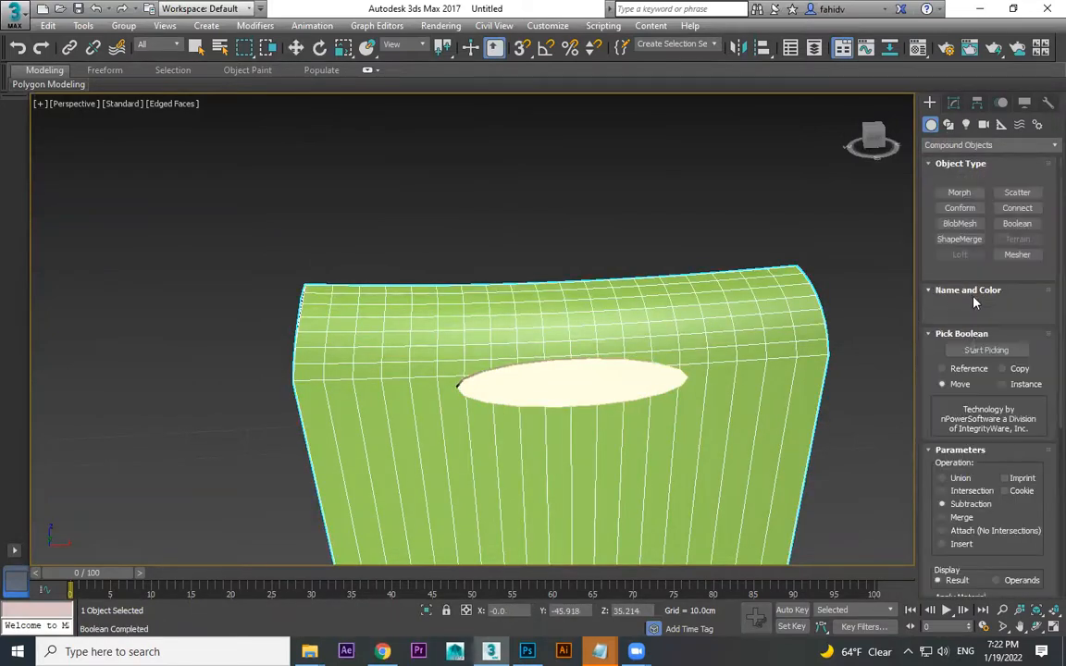
pyautogui.click(972, 350)
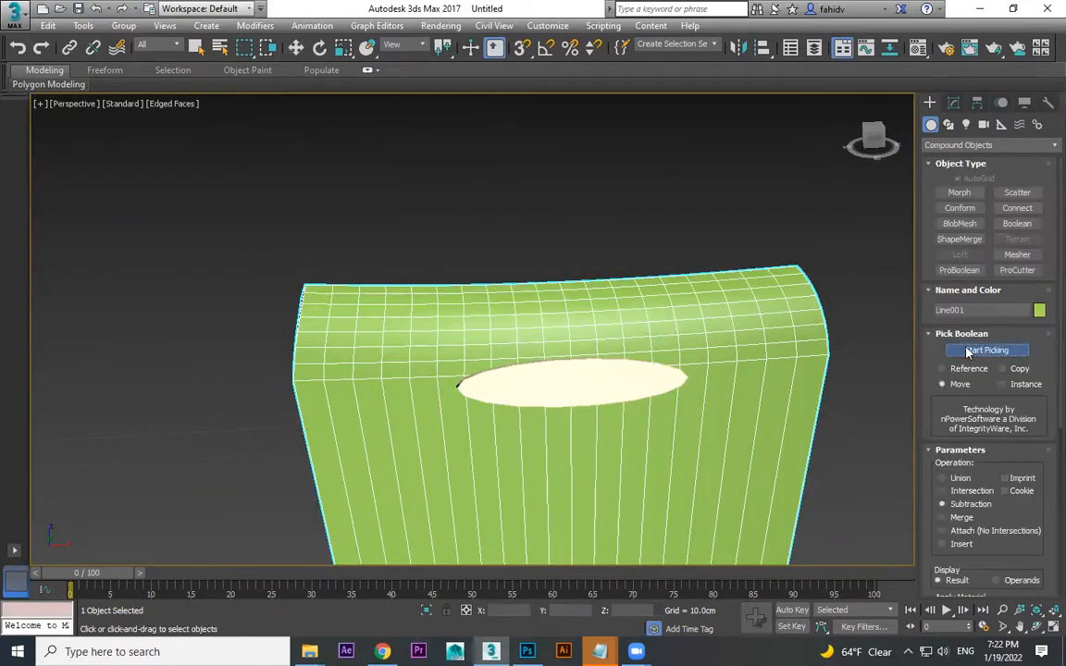
pyautogui.click(625, 383)
pyautogui.click(697, 171)
pyautogui.scroll(-5, 742, 286)
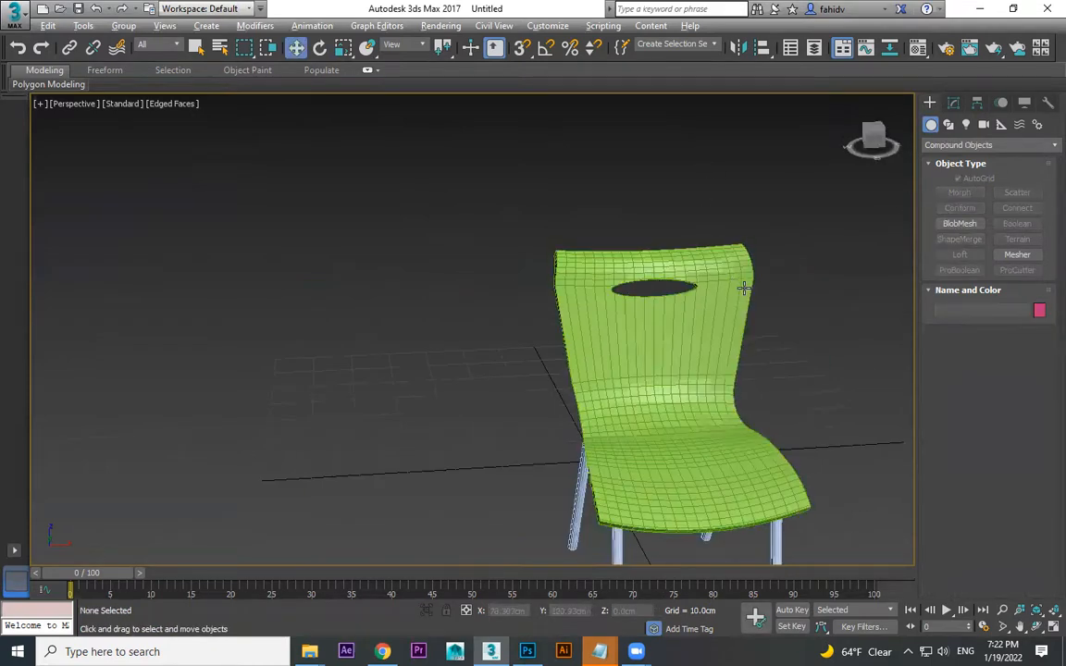
# Turn off edged faces and set the seat shell's object color to red
pyautogui.press('F3')
pyautogui.press('F3')
pyautogui.moveTo(754, 317)
pyautogui.keyDown('alt'); pyautogui.mouseDown(button='middle')
pyautogui.moveTo(609, 352)
pyautogui.moveTo(602, 342)
pyautogui.mouseUp(button='middle'); pyautogui.keyUp('alt')
pyautogui.click(602, 342)
pyautogui.click(1038, 312)
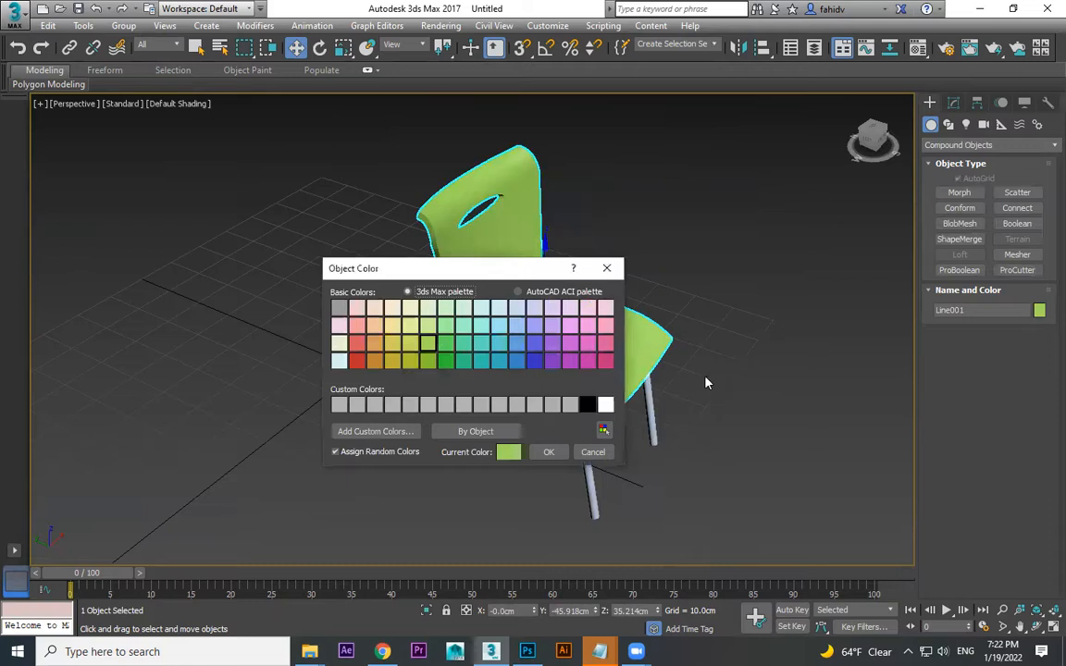
pyautogui.click(549, 452)
# Select the whole chair and clone it four times along X, about 41.8 cm apart, to form a row of five
pyautogui.click(729, 179)
pyautogui.hotkey('ctrl', 'a')
pyautogui.keyDown('alt'); pyautogui.moveTo(729, 178); pyautogui.dragTo(616, 364, button='middle'); pyautogui.keyUp('alt')
pyautogui.scroll(1, 642, 342)
pyautogui.keyDown('shift'); pyautogui.moveTo(642, 341); pyautogui.dragTo(752, 309); pyautogui.keyUp('shift')
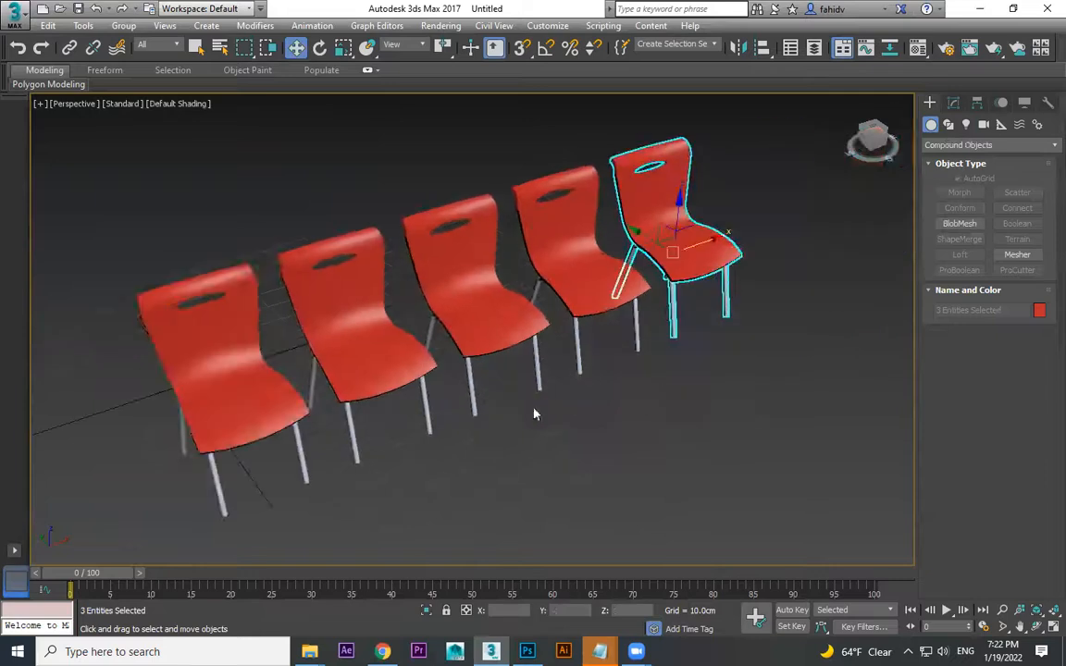
pyautogui.click(523, 408)
# Set the middle chair's seat color to yellow and the second chair's seat to blue
pyautogui.click(445, 347)
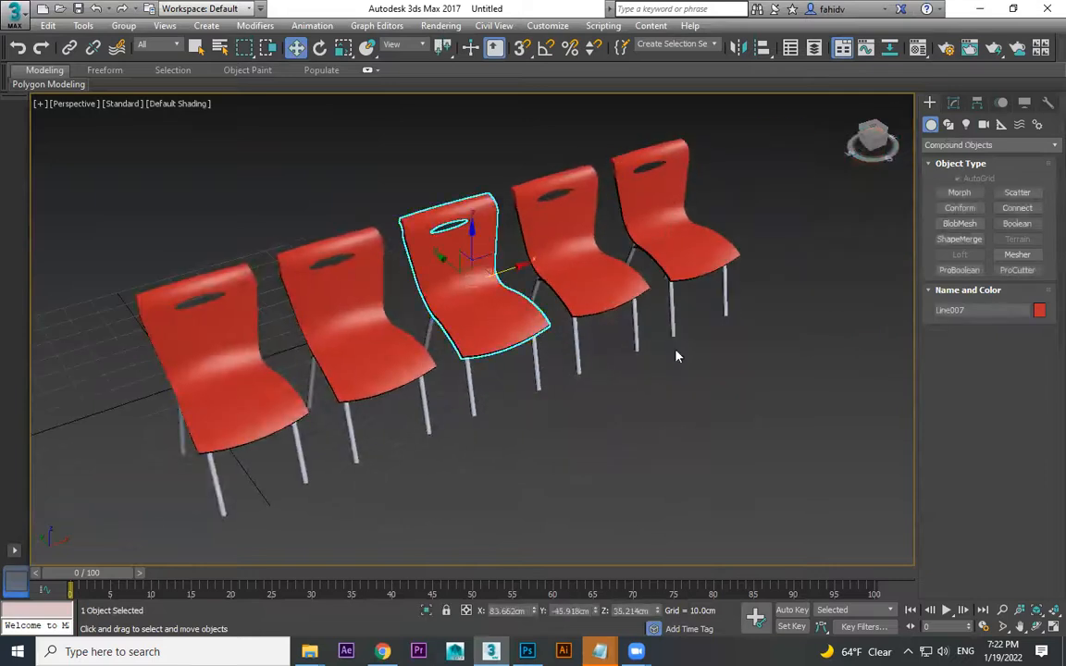
pyautogui.click(1040, 312)
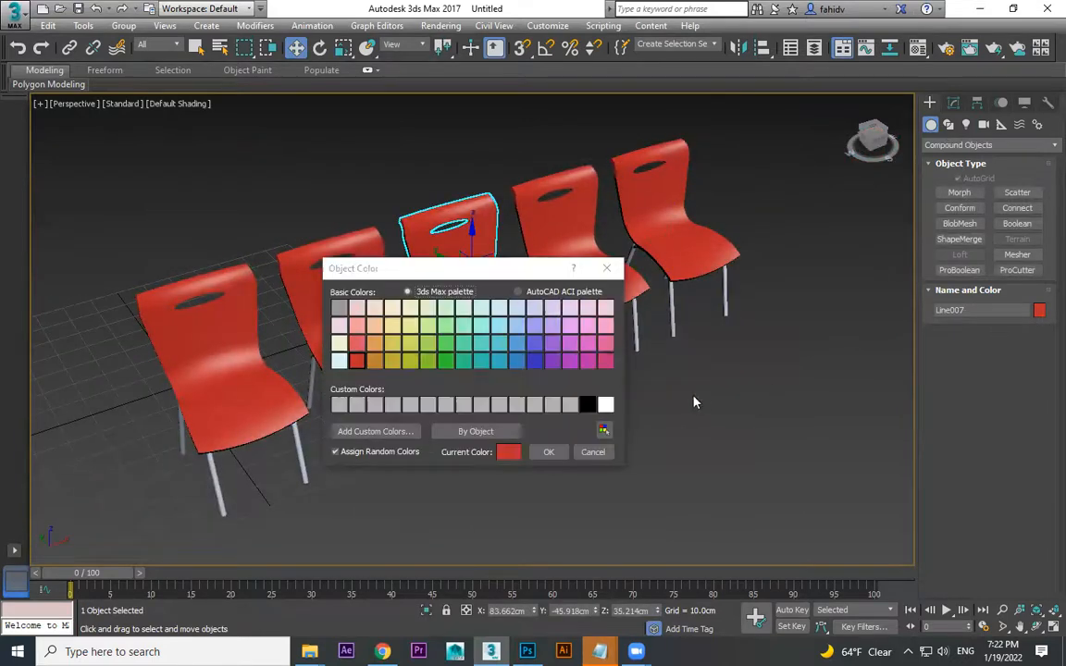
pyautogui.click(546, 451)
pyautogui.click(356, 315)
pyautogui.click(1040, 310)
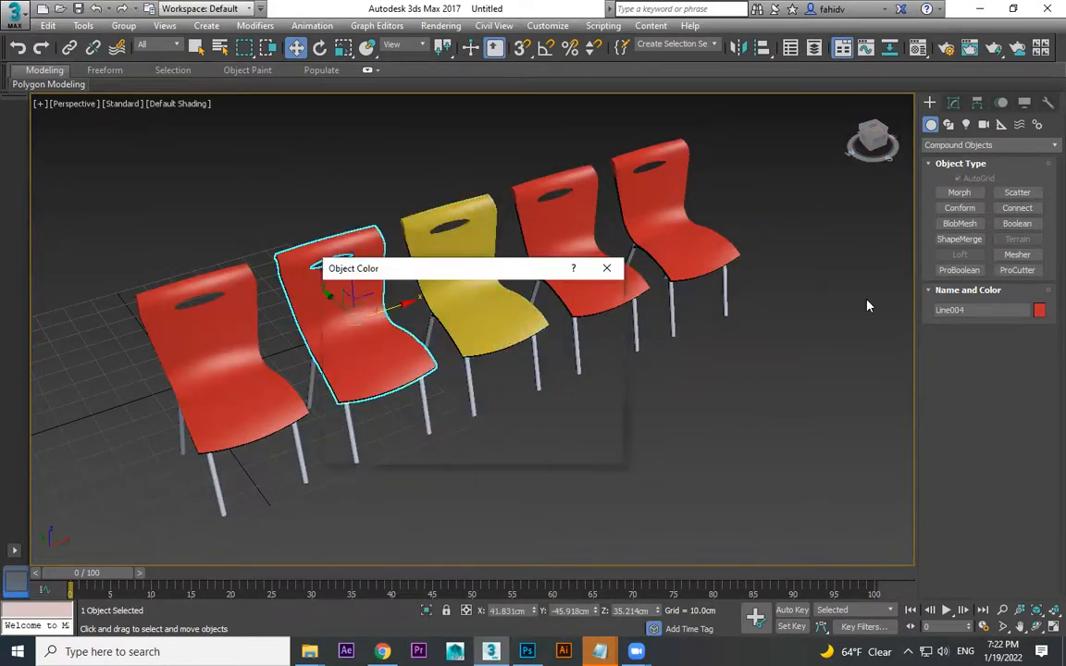
pyautogui.click(544, 452)
# Set the fifth chair's seat color to pale cyan and the fourth chair's seat to green
pyautogui.click(675, 243)
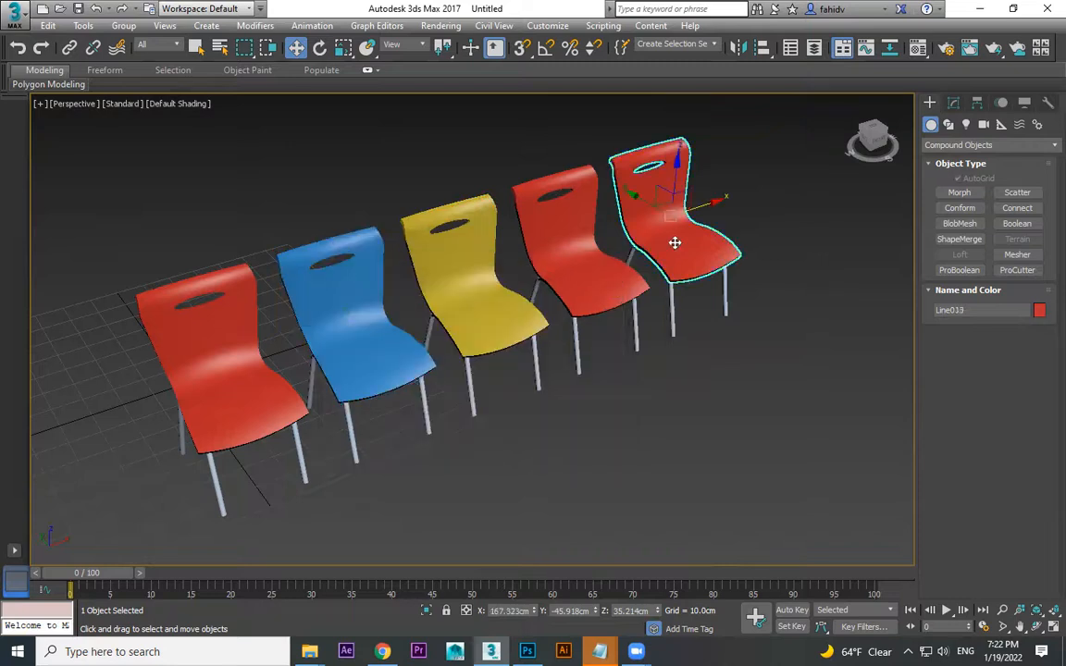
pyautogui.click(1039, 310)
pyautogui.click(339, 361)
pyautogui.click(614, 289)
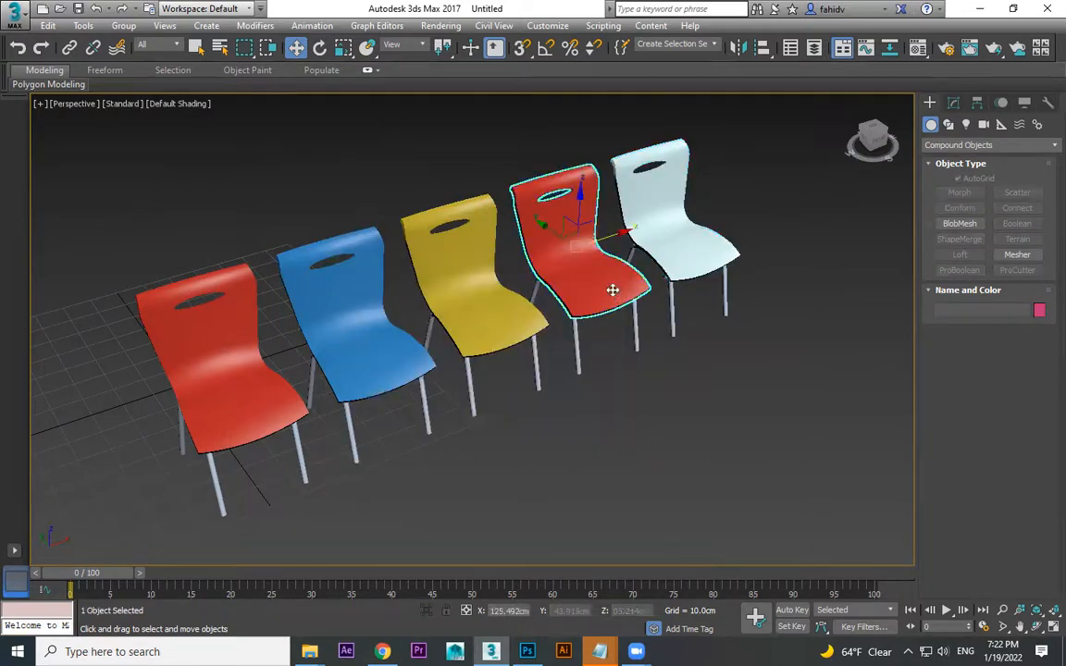
pyautogui.click(1039, 311)
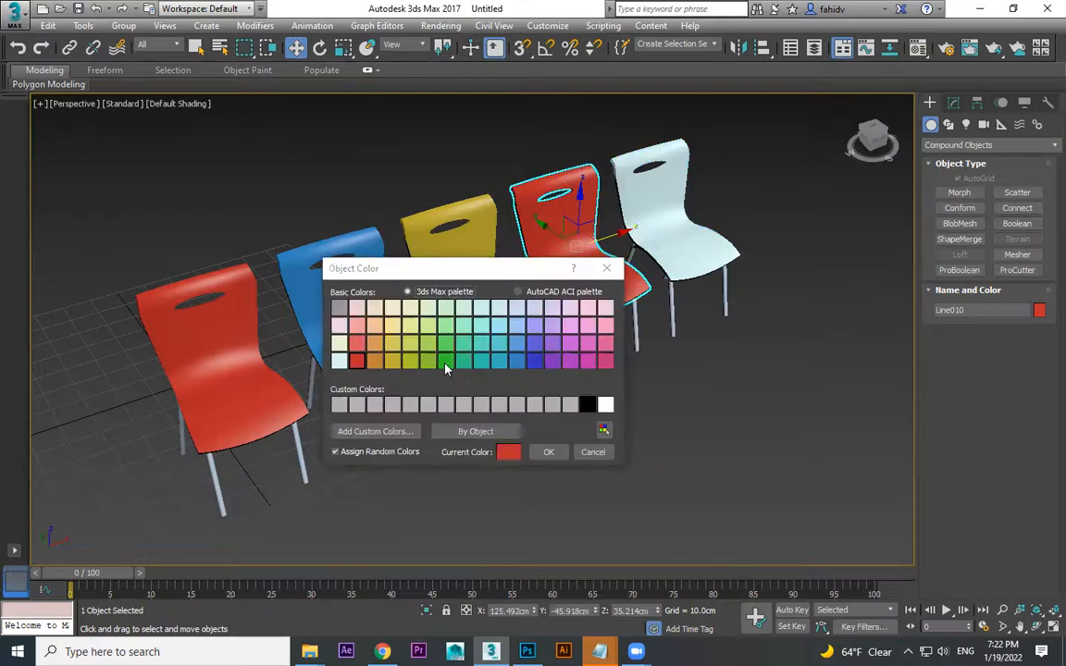
pyautogui.click(548, 452)
pyautogui.click(621, 459)
# Create a large sphere from the standard primitives on the ground beside the red chair
pyautogui.keyDown('alt'); pyautogui.moveTo(621, 459); pyautogui.dragTo(782, 398, button='middle'); pyautogui.keyUp('alt')
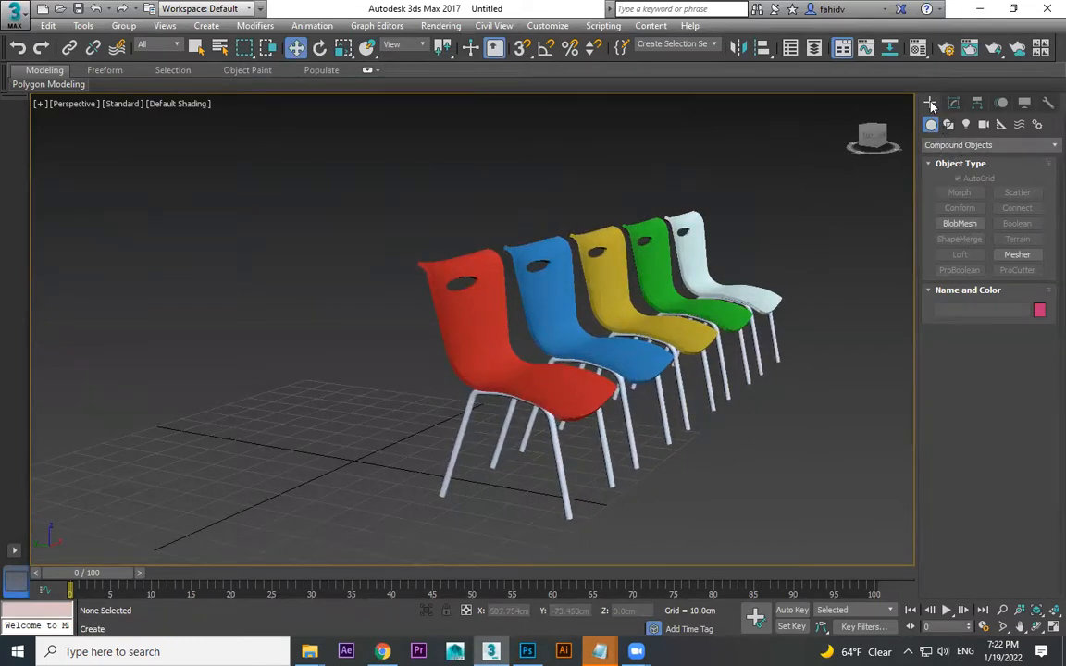
pyautogui.click(958, 144)
pyautogui.click(963, 156)
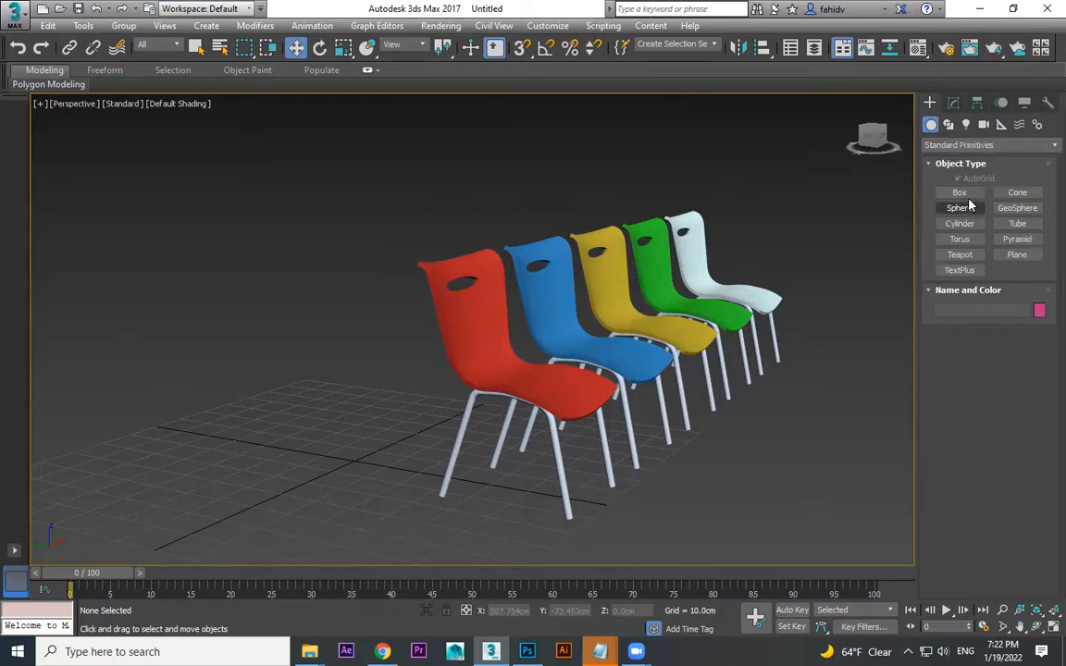
pyautogui.moveTo(365, 472); pyautogui.dragTo(467, 419, button='middle')
pyautogui.scroll(-4, 490, 383)
pyautogui.moveTo(379, 434); pyautogui.dragTo(420, 464)
pyautogui.press('e')
pyautogui.press('w')
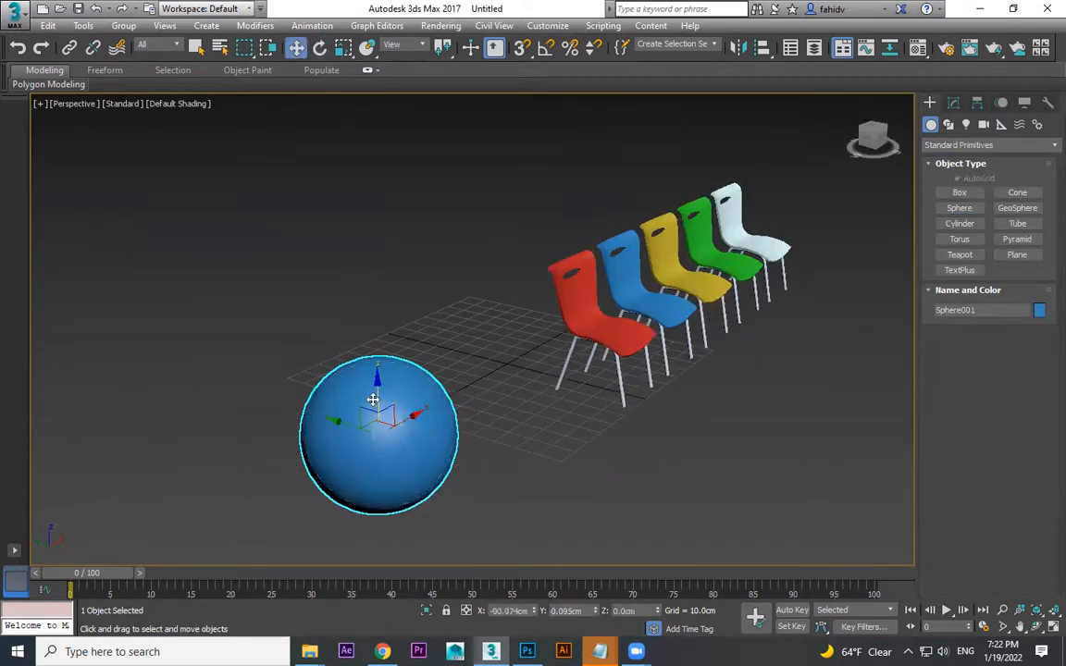
# Clone the sphere upward twice, then clone the upper two spheres sideways to build a cluster of five
pyautogui.keyDown('shift'); pyautogui.moveTo(378, 407); pyautogui.dragTo(389, 148); pyautogui.keyUp('shift')
pyautogui.click(535, 389)
pyautogui.click(535, 389)
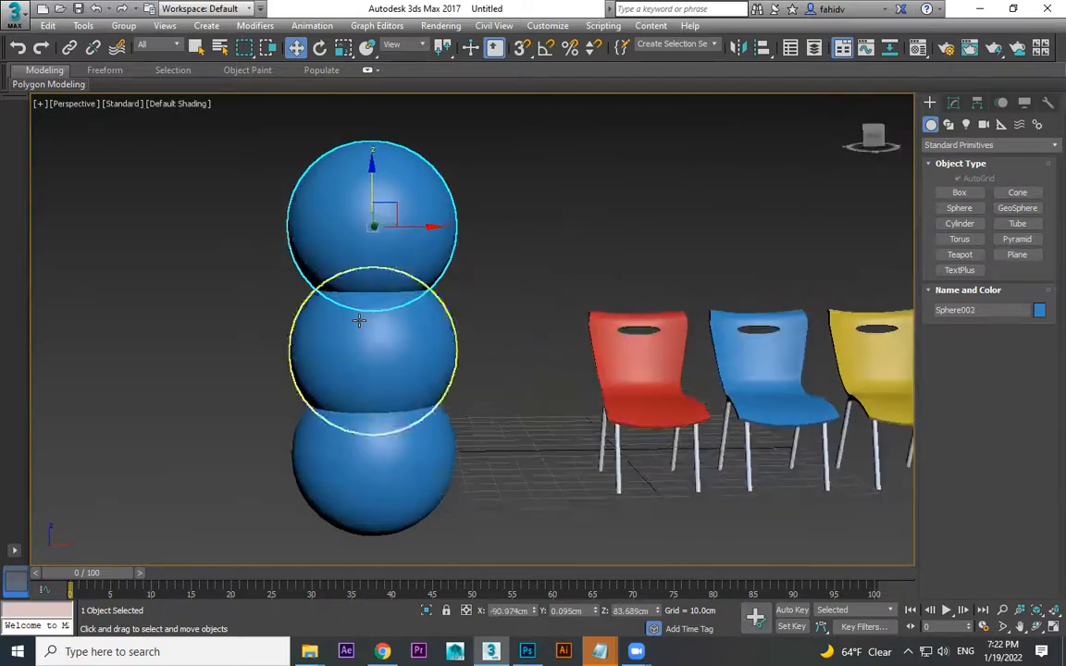
pyautogui.moveTo(416, 225)
pyautogui.mouseDown()
pyautogui.moveTo(463, 226)
pyautogui.moveTo(334, 239)
pyautogui.moveTo(303, 280)
pyautogui.moveTo(304, 349)
pyautogui.mouseUp()
pyautogui.click(529, 389)
pyautogui.click(535, 389)
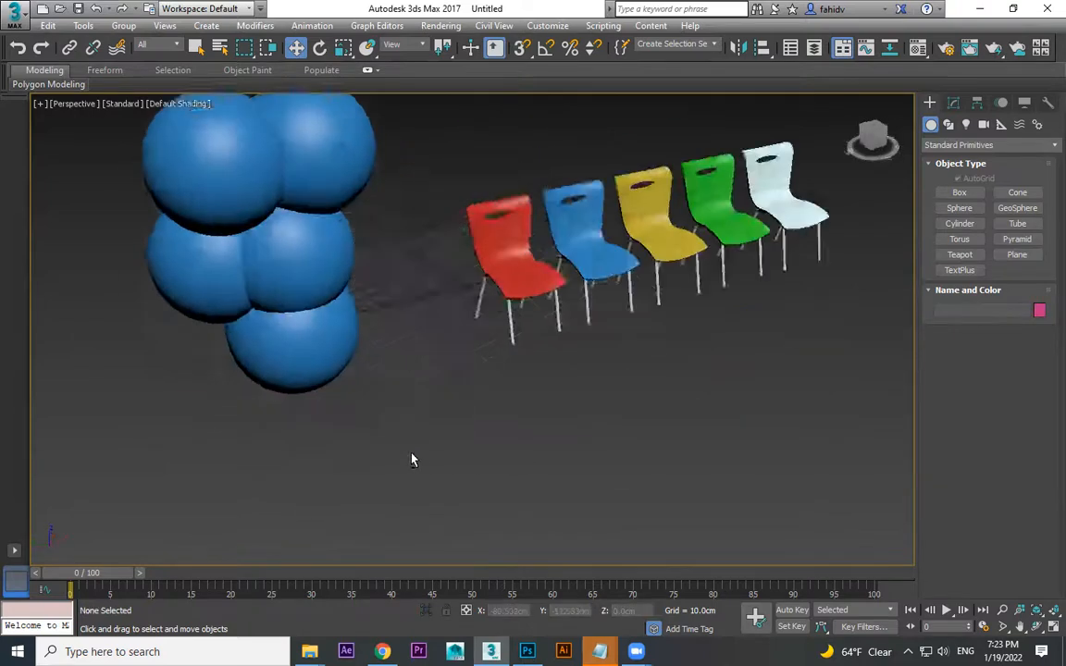
# Apply one FFD 4x4x4 modifier to all five spheres and activate its control points
pyautogui.keyDown('alt'); pyautogui.moveTo(410, 454); pyautogui.dragTo(431, 384, button='middle'); pyautogui.keyUp('alt')
pyautogui.moveTo(416, 176); pyautogui.dragTo(250, 493)
pyautogui.click(953, 103)
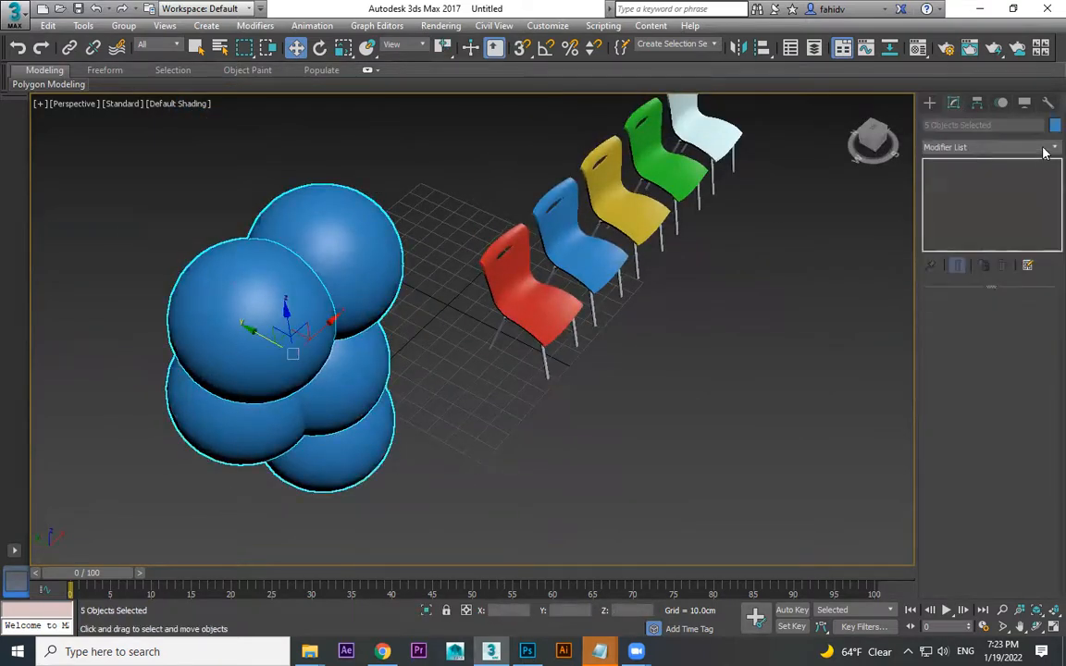
pyautogui.click(990, 147)
pyautogui.press('f')
pyautogui.click(969, 201)
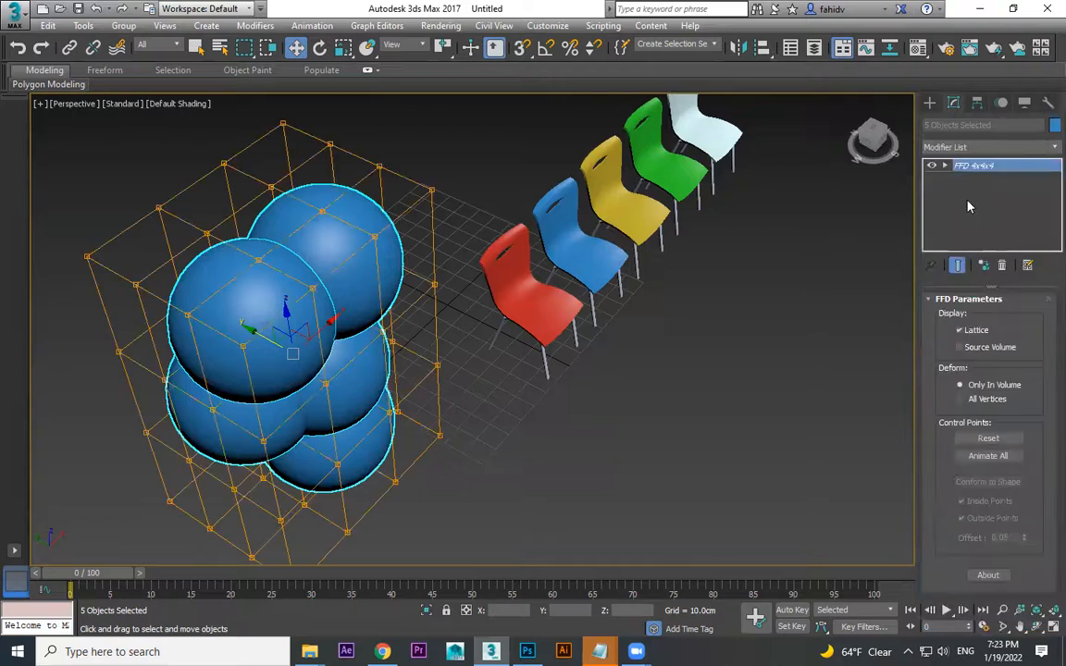
pyautogui.click(986, 178)
# Scale the lattice's top control points inward and its bottom control points outward to taper the sphere cluster
pyautogui.keyDown('alt'); pyautogui.moveTo(429, 333); pyautogui.dragTo(427, 190, button='middle'); pyautogui.keyUp('alt')
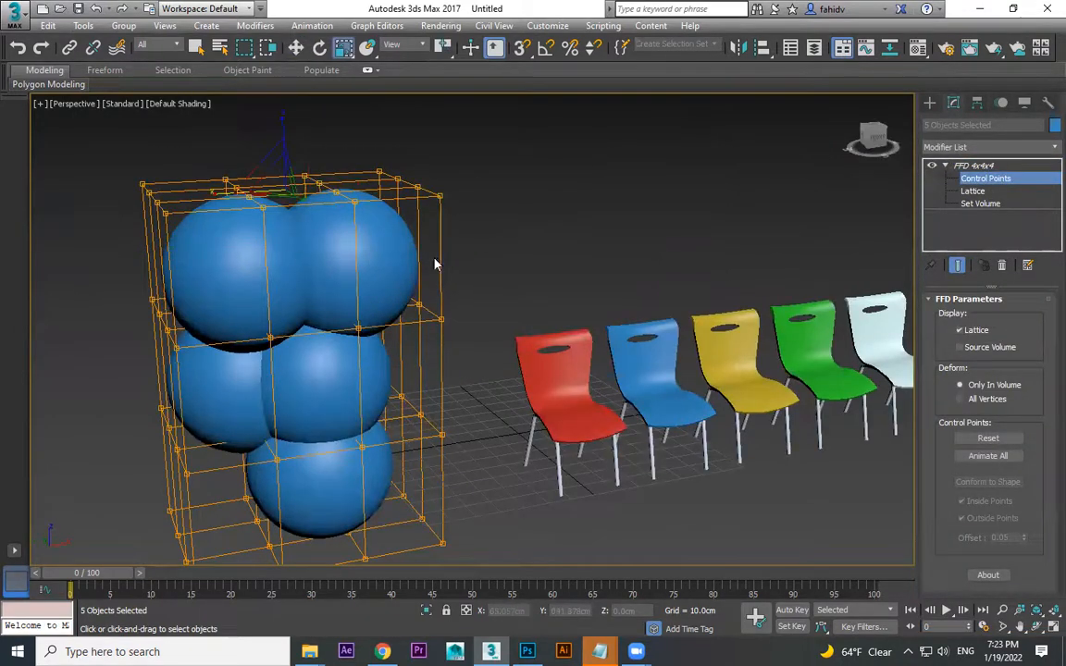
pyautogui.moveTo(284, 184); pyautogui.dragTo(353, 278)
pyautogui.moveTo(354, 278); pyautogui.dragTo(380, 241, button='middle')
pyautogui.moveTo(269, 371); pyautogui.dragTo(349, 270)
pyautogui.keyDown('alt'); pyautogui.moveTo(349, 271); pyautogui.dragTo(278, 352, button='middle'); pyautogui.keyUp('alt')
pyautogui.moveTo(277, 352); pyautogui.dragTo(313, 347)
# Shift the lattice's lower-middle control points along X and scale the upper-middle ones outward
pyautogui.press('w')
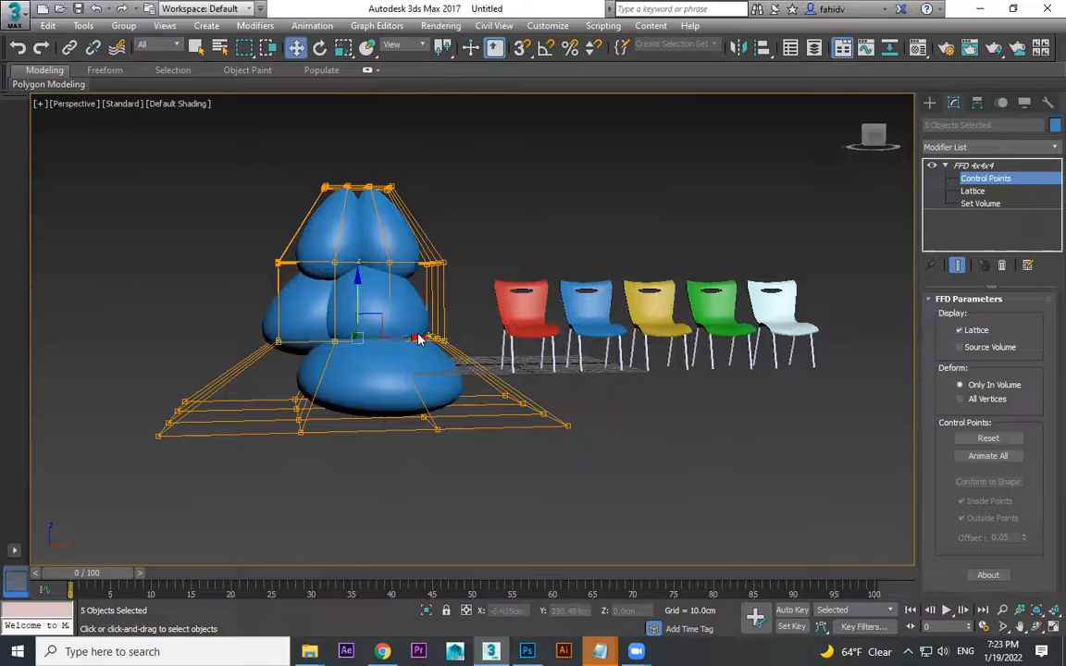
pyautogui.moveTo(441, 341); pyautogui.dragTo(402, 272)
pyautogui.press('r')
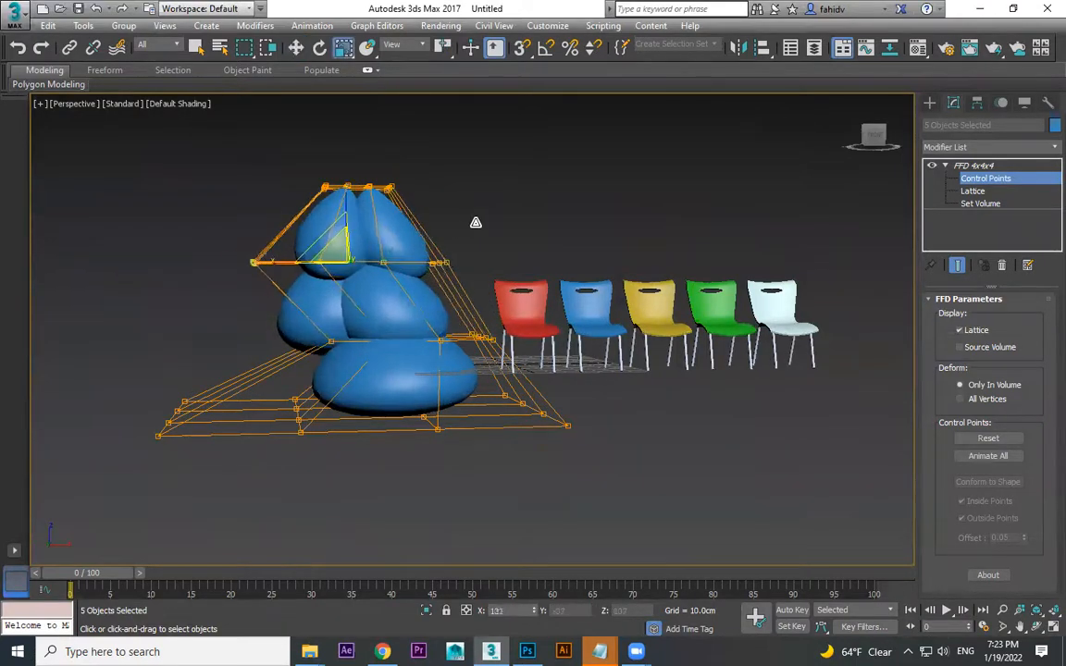
pyautogui.keyDown('alt'); pyautogui.moveTo(475, 221); pyautogui.dragTo(391, 311, button='middle'); pyautogui.keyUp('alt')
pyautogui.moveTo(356, 256); pyautogui.dragTo(321, 231)
pyautogui.press('w')
# Leave control-point editing and deselect the deformed spheres to show them with the chair row
pyautogui.click(931, 103)
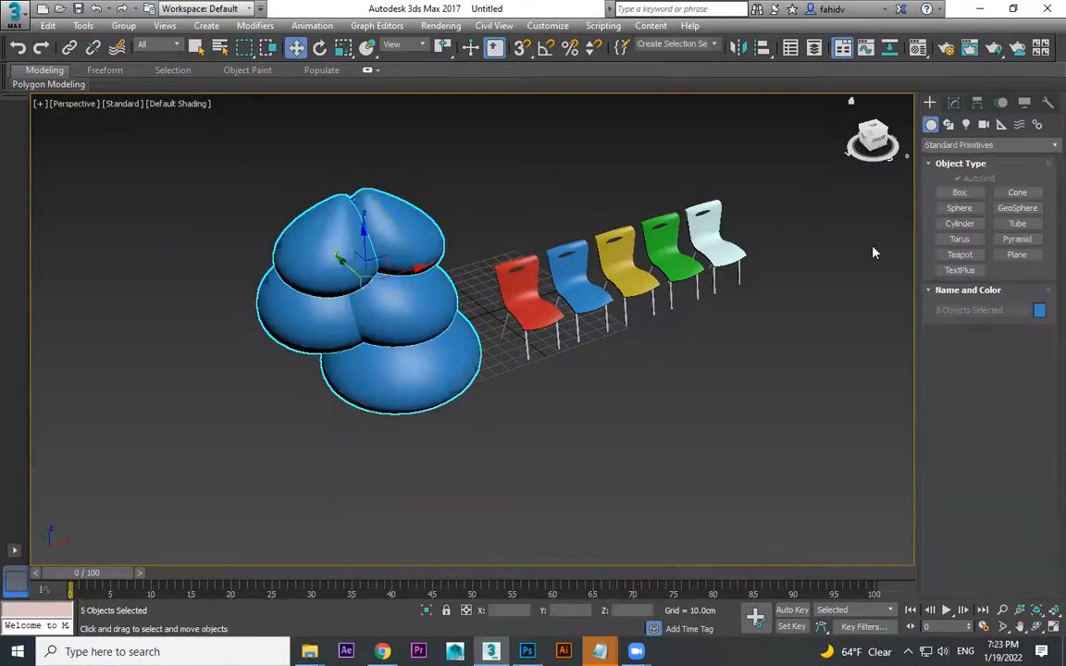
pyautogui.click(595, 474)
pyautogui.keyDown('alt'); pyautogui.moveTo(595, 474); pyautogui.dragTo(567, 437, button='middle'); pyautogui.keyUp('alt')
pyautogui.scroll(-6, 567, 437)
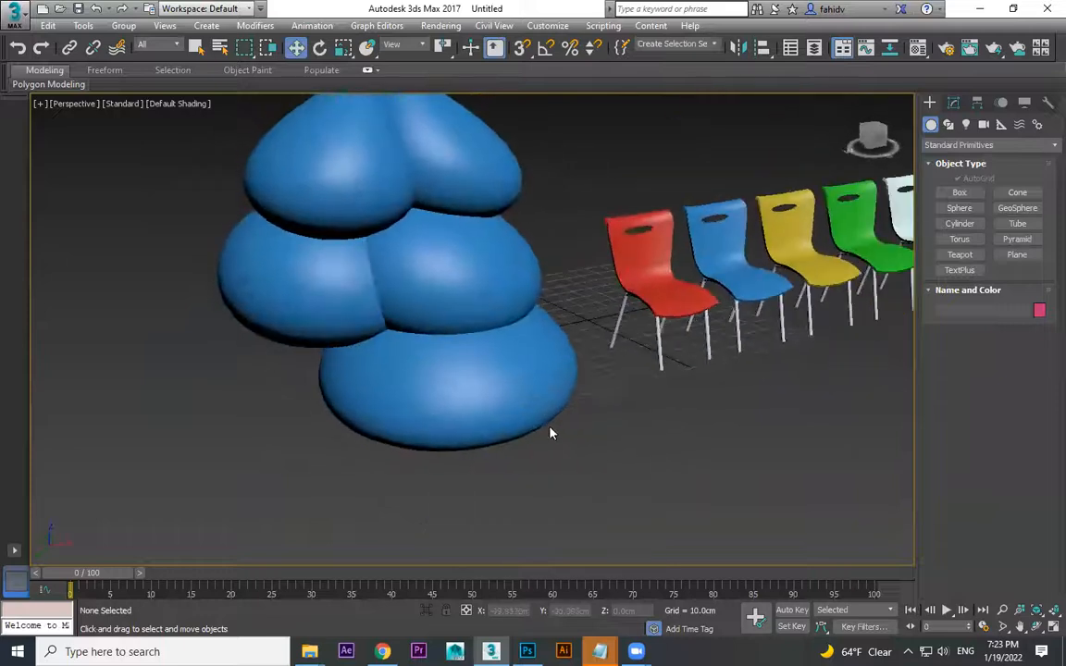
pyautogui.hotkey('ctrl', 'a')
pyautogui.click(675, 397)
pyautogui.moveTo(676, 396); pyautogui.dragTo(585, 384, button='middle')
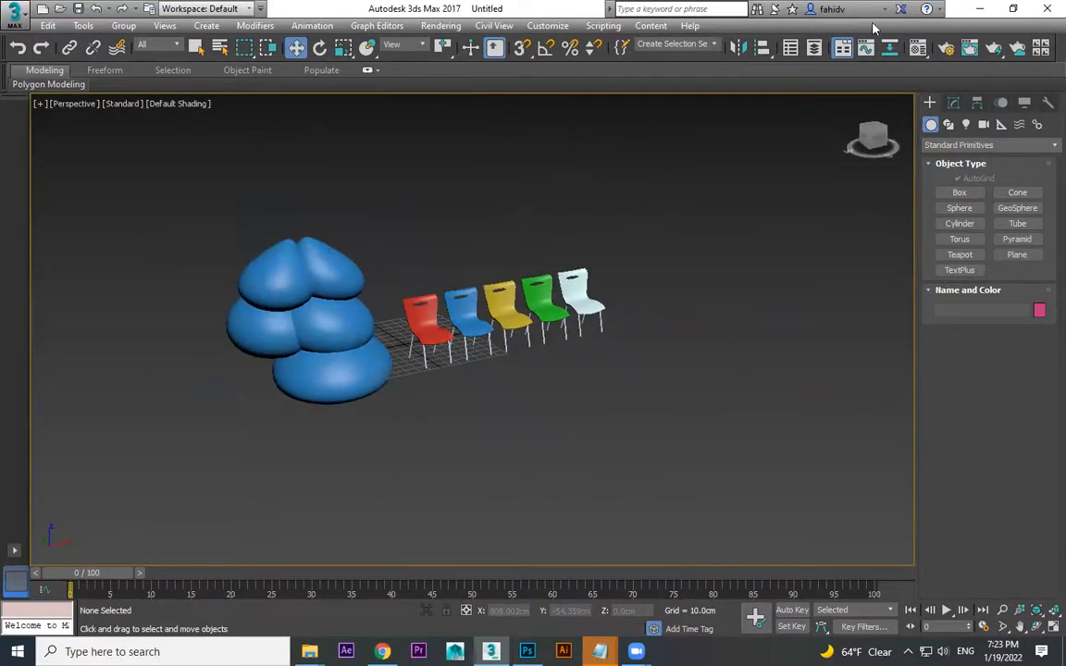